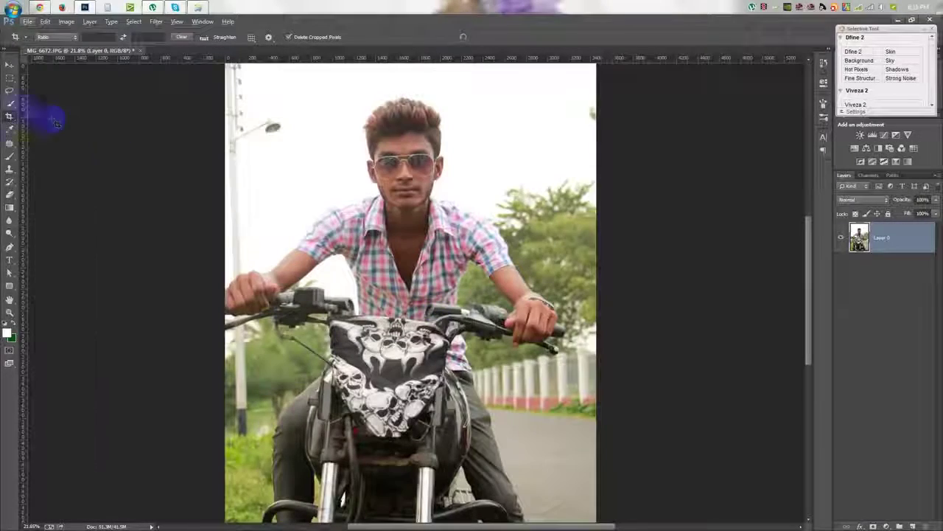
Widen the crop past the photo's left edge, rotate it about 1.7°, and commit the crop.
click(328, 258)
scroll(344, 291, down, 2)
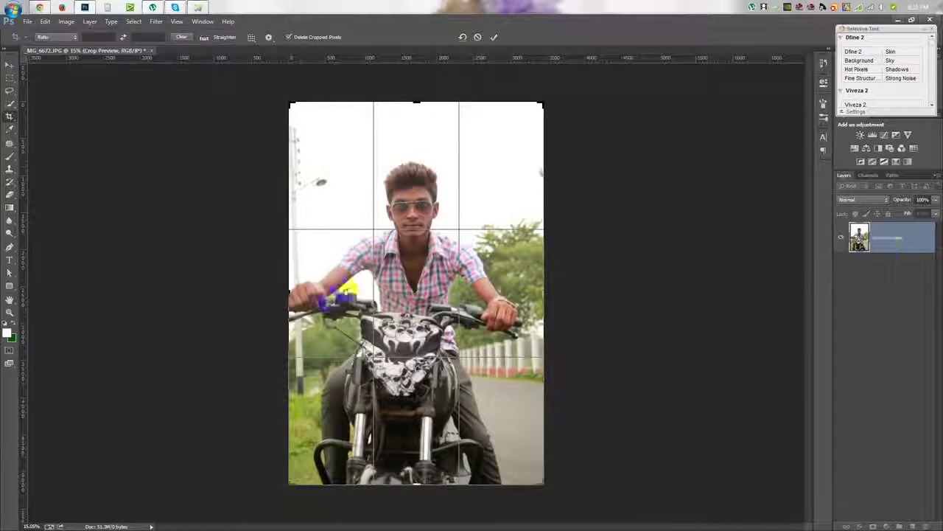
drag(290, 291, 283, 292)
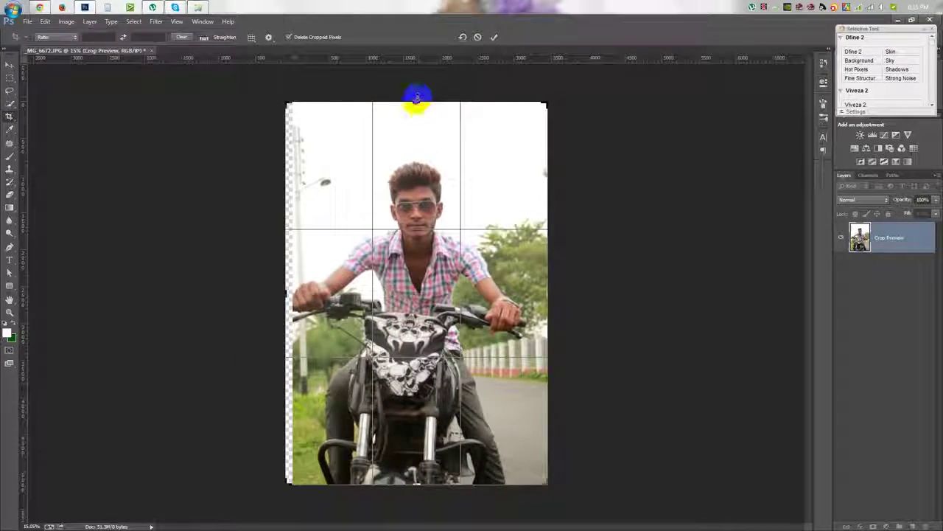
drag(619, 349, 614, 357)
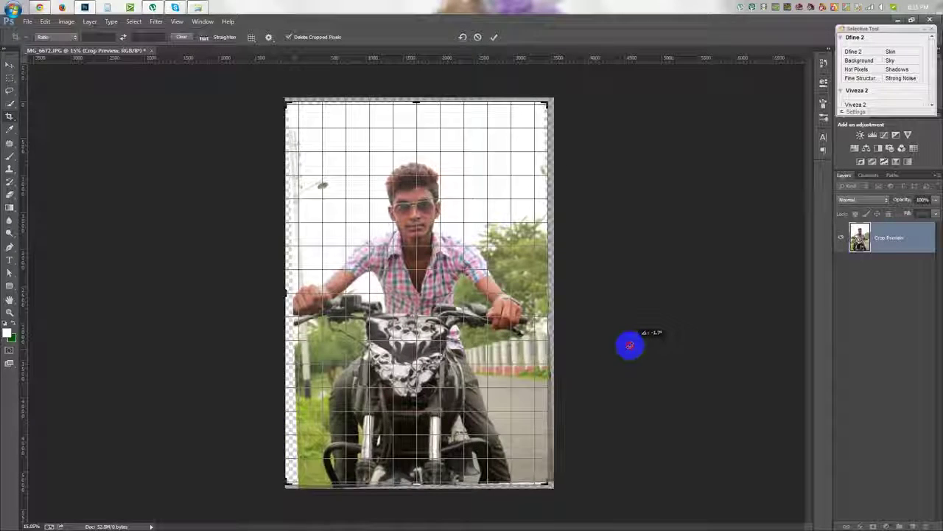
drag(614, 357, 568, 358)
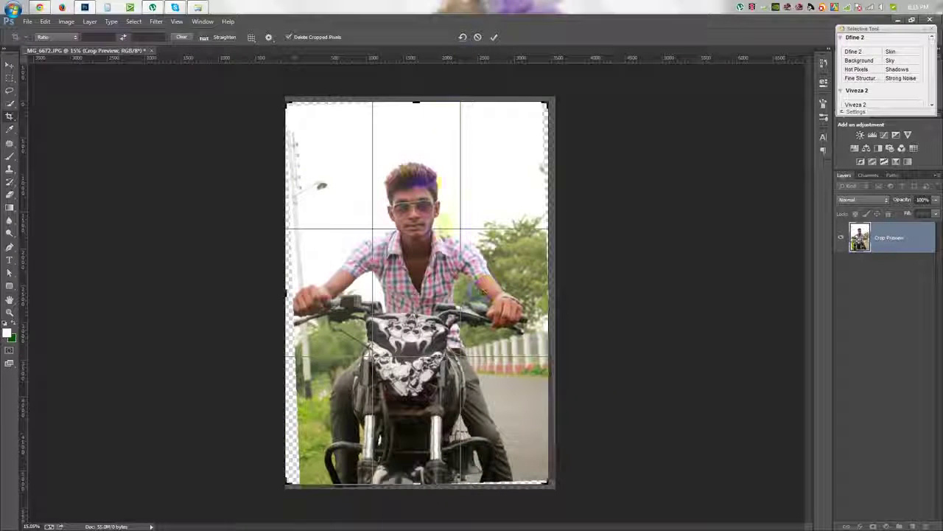
click(494, 37)
mouse_move(242, 379)
mouse_down()
mouse_move(310, 362)
mouse_move(267, 288)
mouse_move(218, 288)
mouse_up()
click(9, 89)
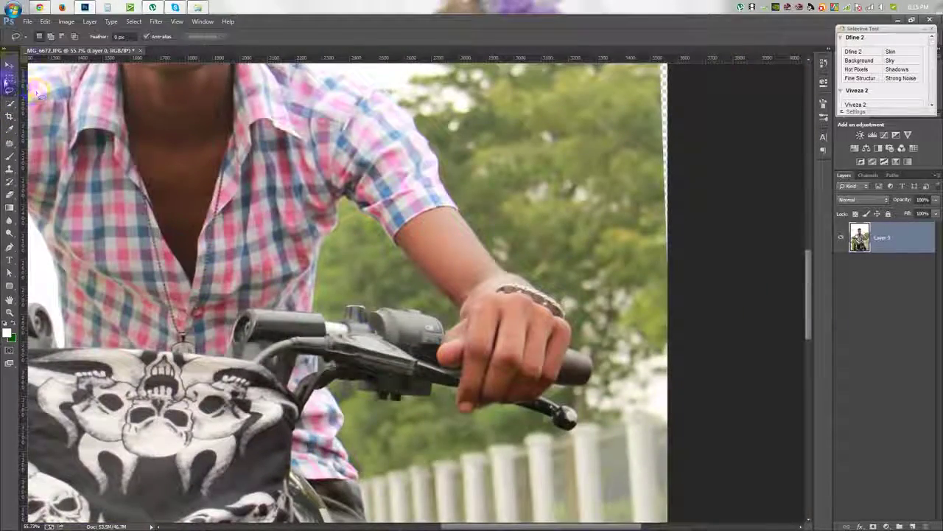
Copy the right hand and handlebar end to a new layer, move it left, and flip it horizontally.
drag(484, 242, 654, 466)
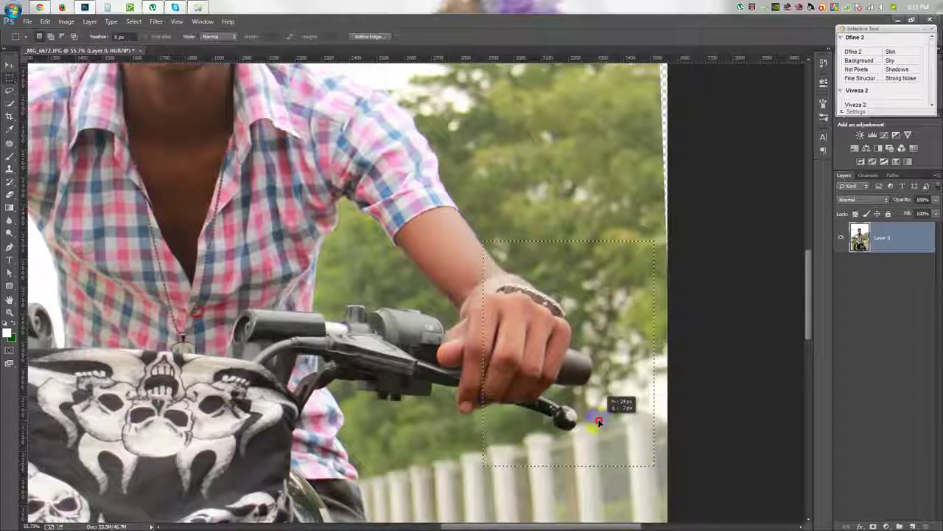
key(ctrl+j)
key(v)
mouse_move(475, 401)
mouse_down()
mouse_move(678, 402)
mouse_move(301, 391)
mouse_up()
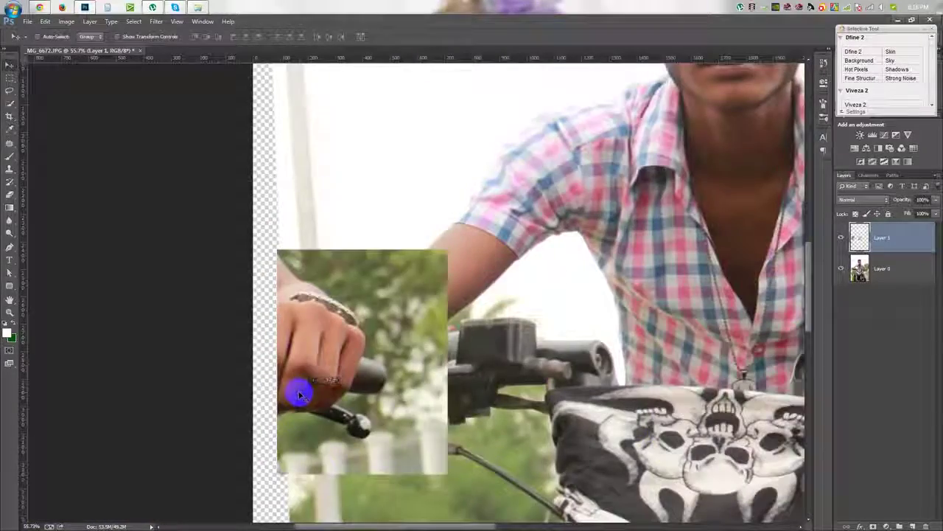
key(ctrl+t)
right_click(299, 390)
click(358, 373)
mouse_move(358, 380)
mouse_down()
mouse_move(257, 389)
mouse_move(273, 388)
mouse_up()
At lowered opacity, rotate and narrow the flipped patch over the left hand, then restore full opacity.
drag(890, 201, 889, 210)
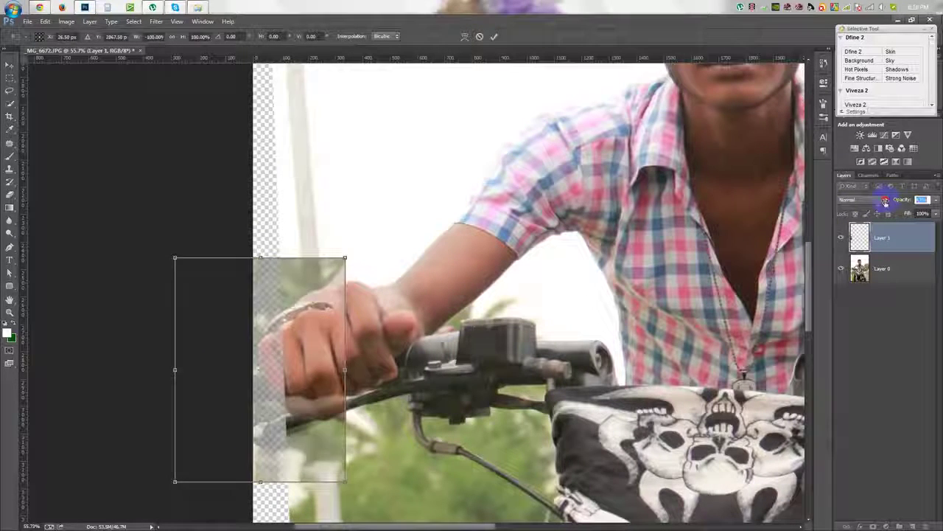
drag(579, 322, 585, 307)
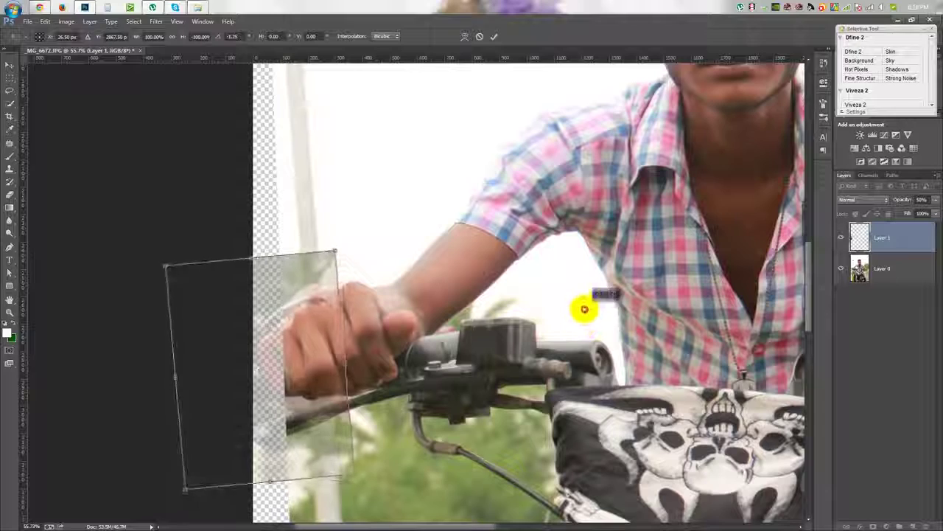
mouse_move(295, 398)
mouse_down()
mouse_move(295, 387)
mouse_move(280, 398)
mouse_up()
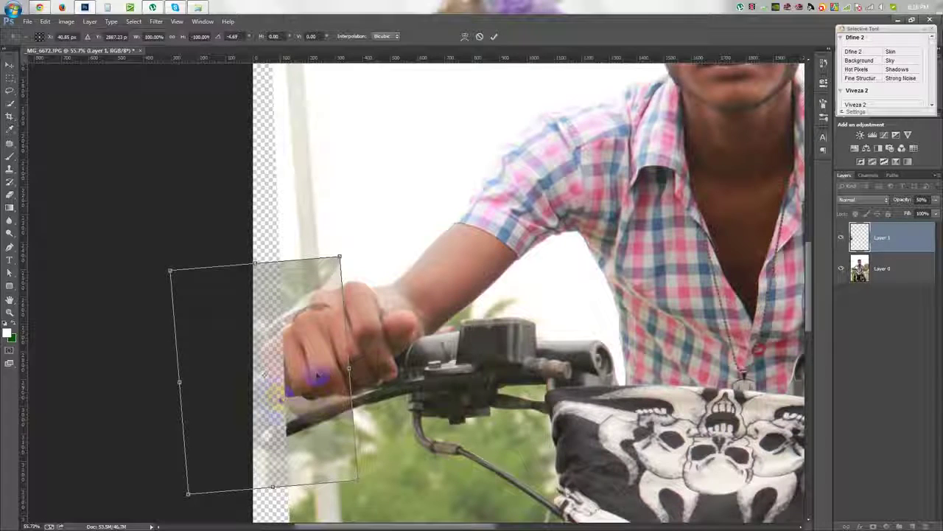
drag(346, 251, 359, 274)
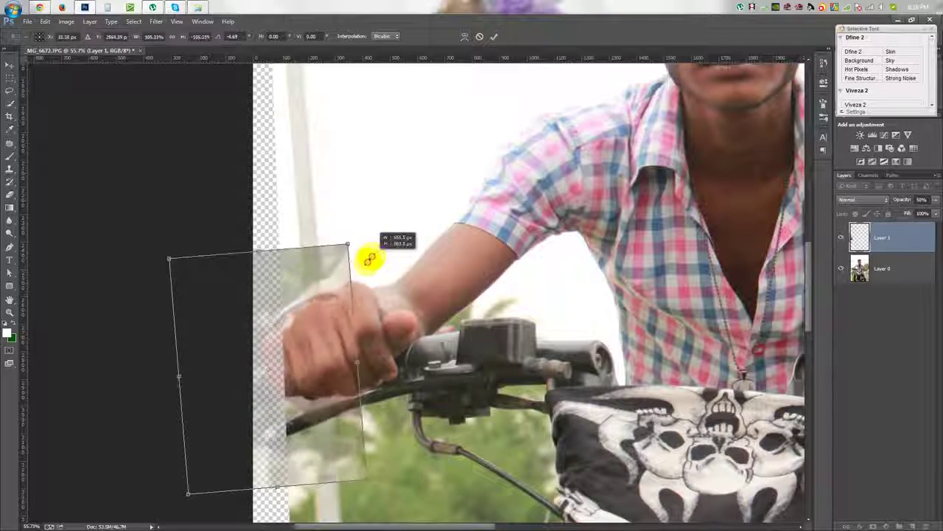
mouse_move(359, 275)
mouse_down()
mouse_move(374, 317)
mouse_move(448, 232)
mouse_move(448, 204)
mouse_move(393, 268)
mouse_move(324, 313)
mouse_move(315, 331)
mouse_move(474, 385)
mouse_move(337, 376)
mouse_move(309, 349)
mouse_move(434, 381)
mouse_move(305, 336)
mouse_move(312, 342)
mouse_move(295, 343)
mouse_move(305, 337)
mouse_up()
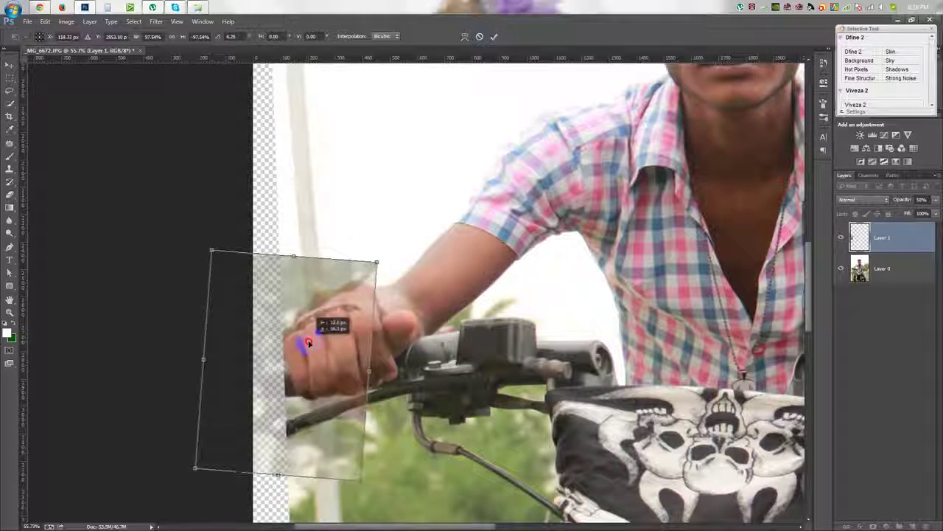
key(Return)
key(0)
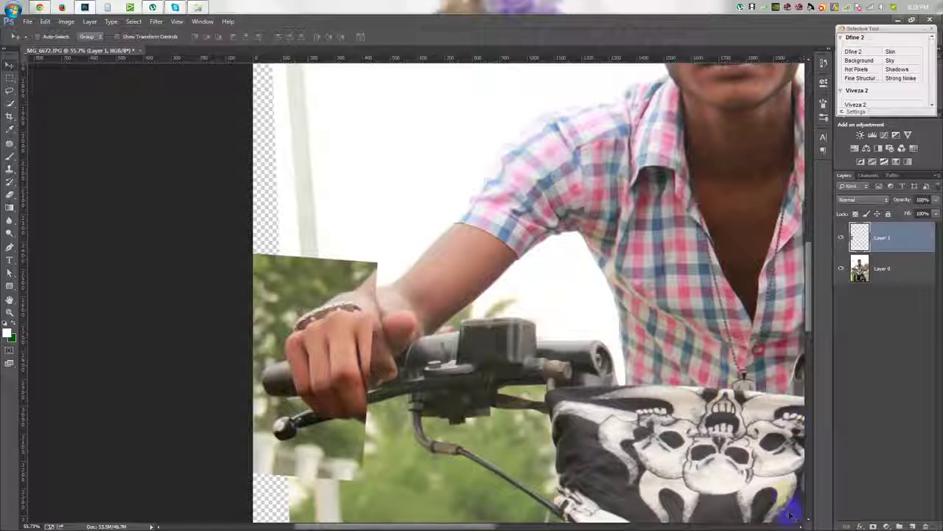
Invert the patch's mask to black and brush white over the left-edge gap and lever end.
key(ctrl+i)
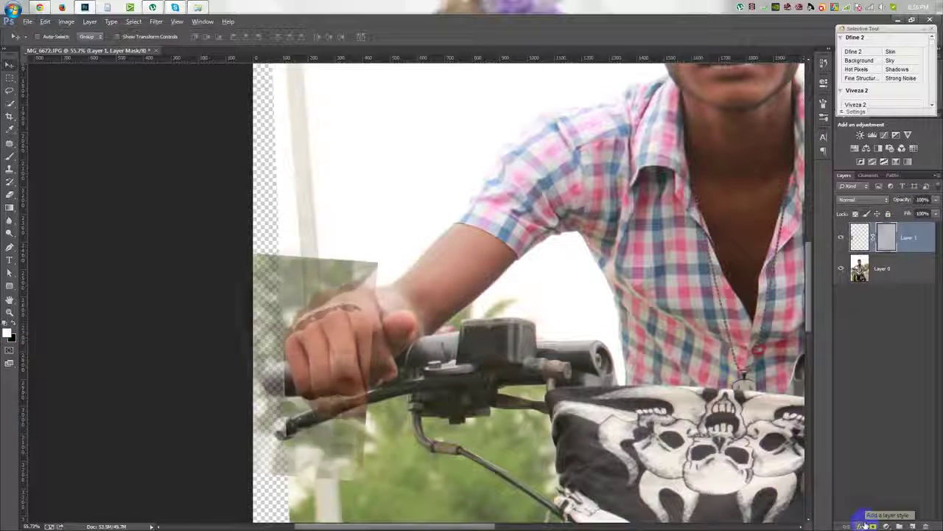
click(10, 156)
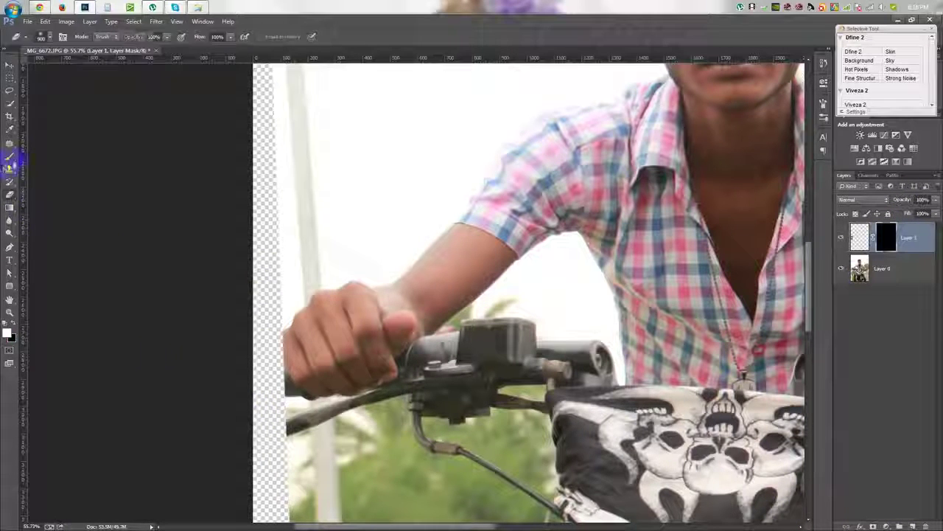
right_click(405, 336)
click(305, 385)
mouse_move(305, 385)
mouse_down()
mouse_move(251, 387)
mouse_move(228, 341)
mouse_move(281, 423)
mouse_up()
scroll(299, 443, up, 3)
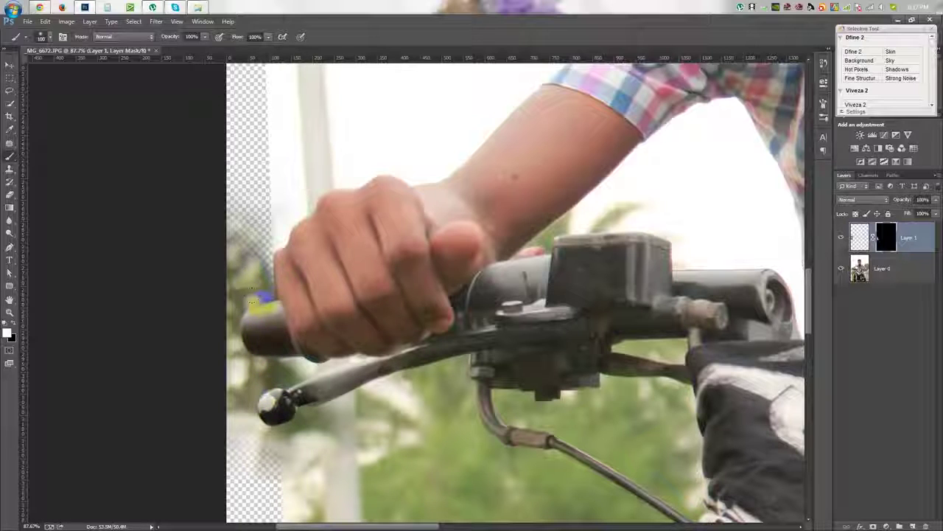
drag(266, 474, 251, 418)
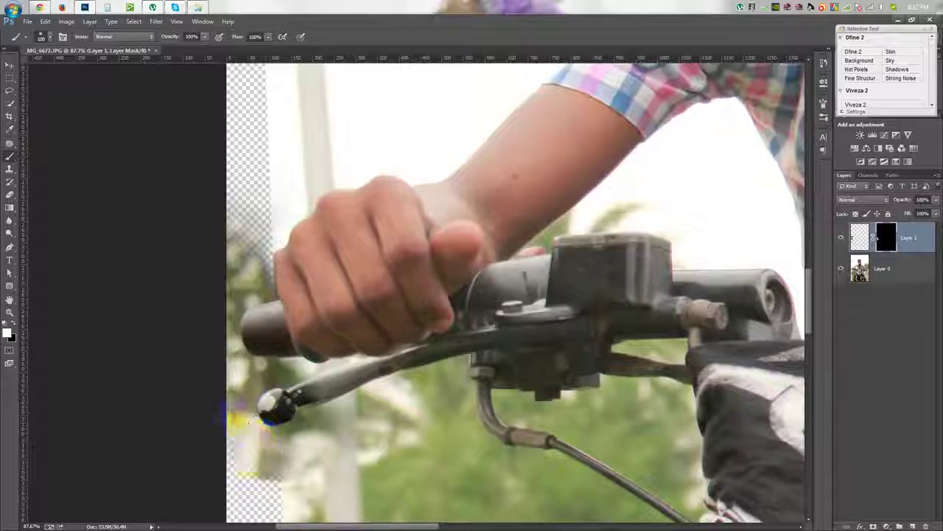
Merge the masked patch layer into the photo.
scroll(224, 428, down, 2)
scroll(228, 383, down, 2)
scroll(238, 339, down, 2)
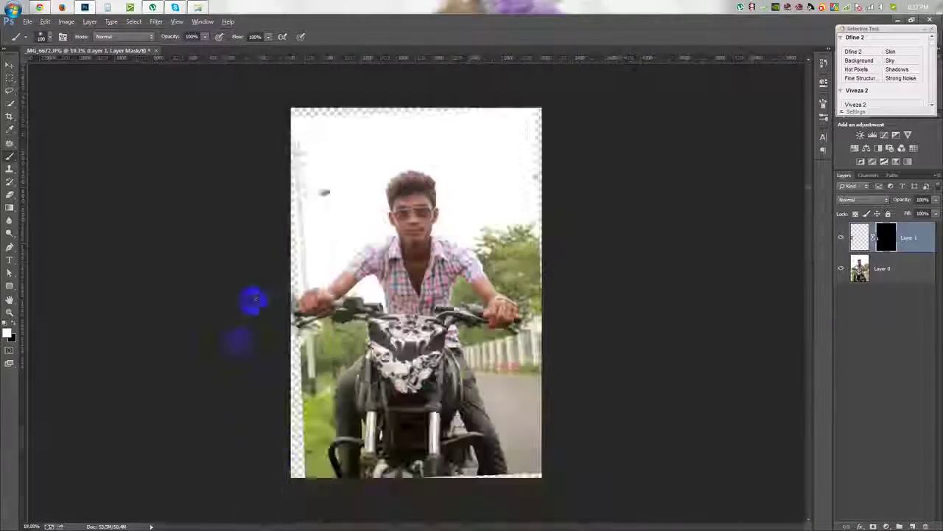
scroll(258, 298, down, 1)
key(ctrl+shift+e)
scroll(223, 243, up, 2)
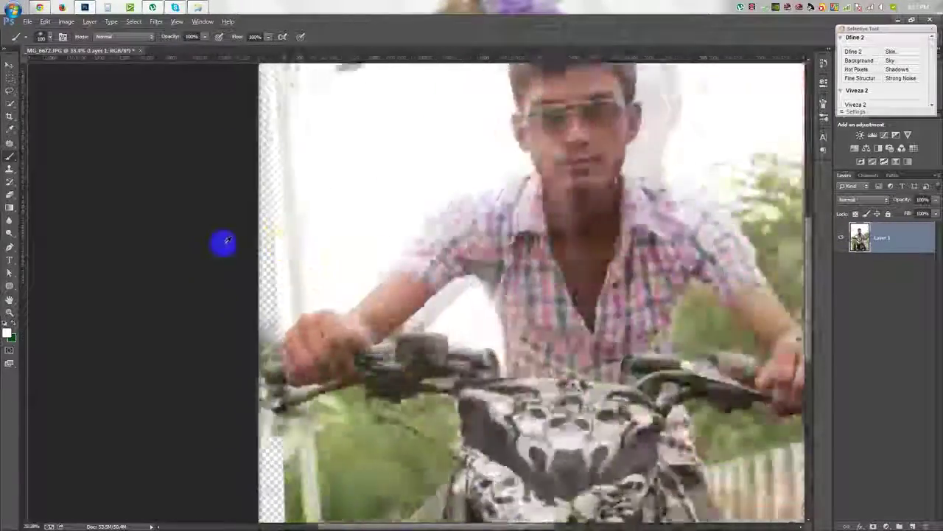
Patch out the upper lamp post at the left with clean white sky.
scroll(259, 270, up, 1)
click(287, 370)
scroll(289, 370, down, 3)
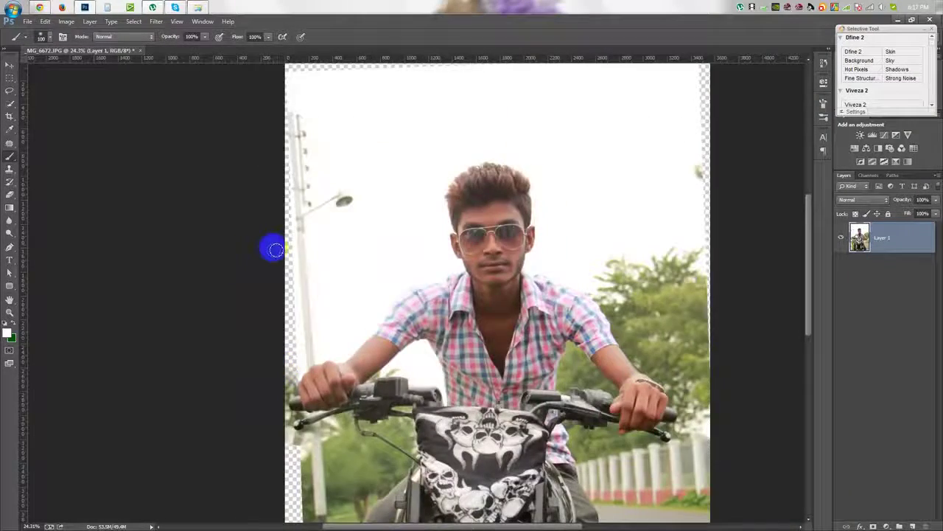
click(9, 143)
drag(308, 108, 314, 266)
click(10, 129)
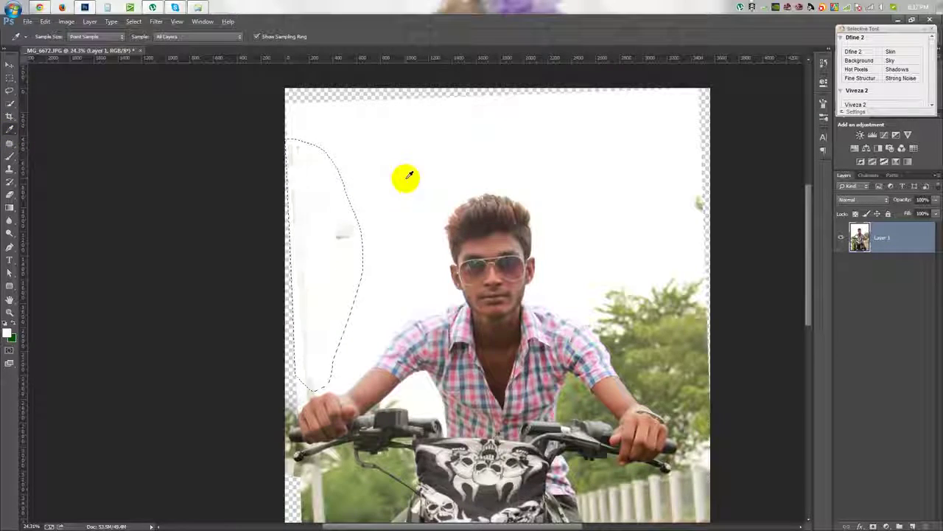
Lasso the sky area beside the hand and pick a Clone Stamp brush preset.
scroll(410, 385, up, 5)
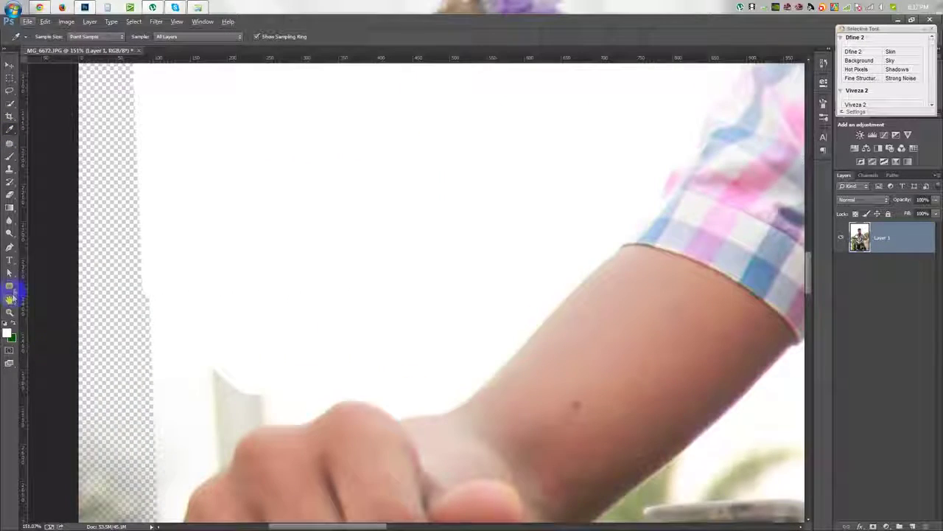
click(9, 91)
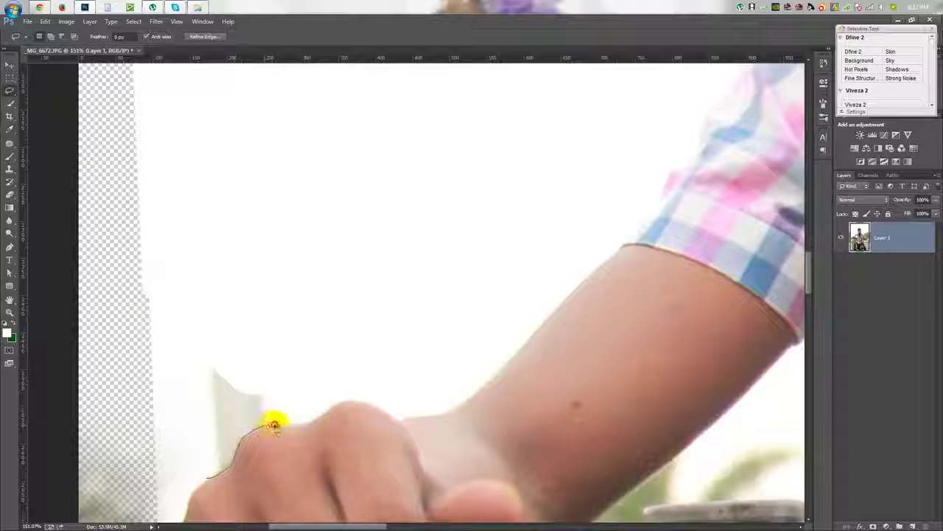
drag(272, 425, 170, 424)
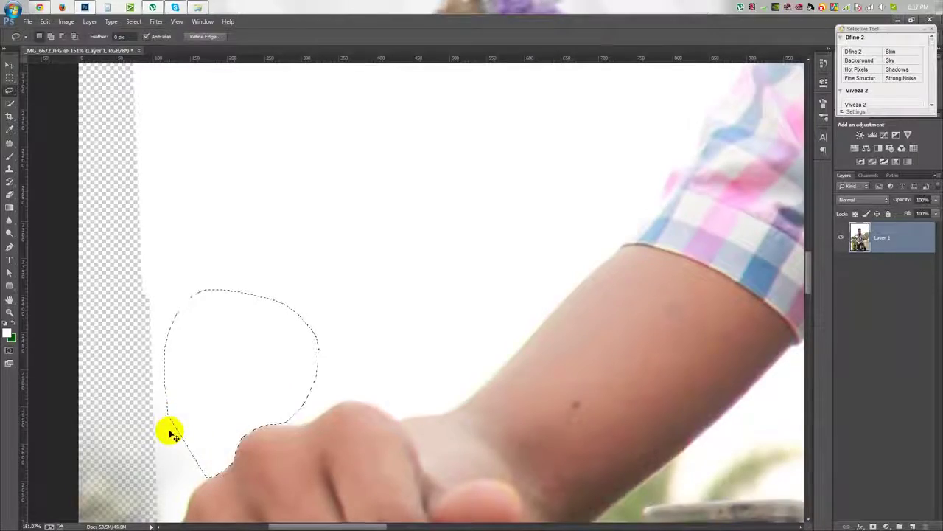
scroll(352, 373, down, 3)
scroll(352, 373, down, 2)
scroll(343, 384, down, 2)
scroll(344, 386, down, 1)
scroll(310, 435, down, 1)
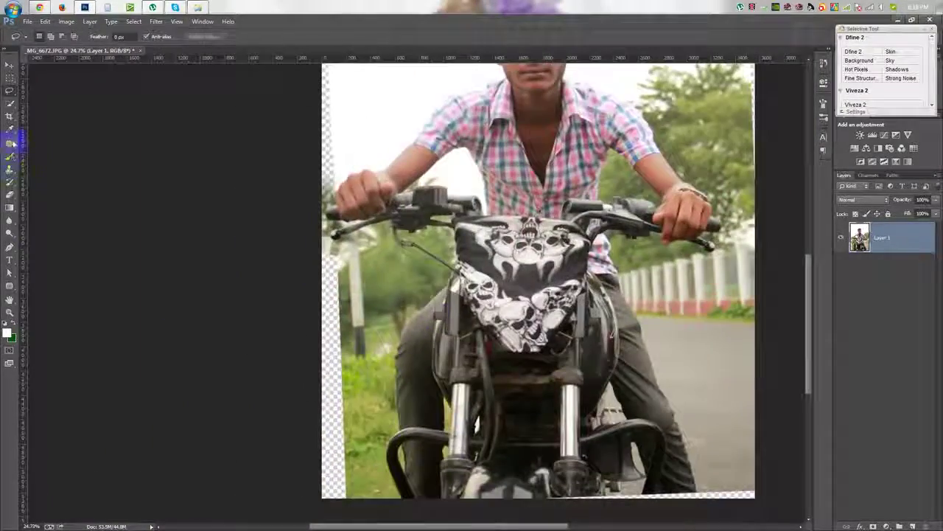
click(10, 168)
right_click(353, 304)
click(431, 369)
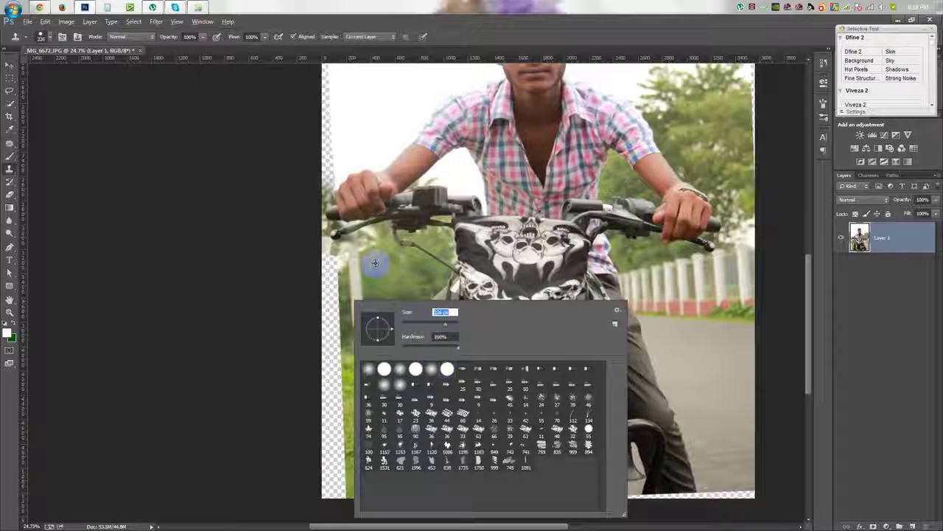
Adjust the clone brush and clone grass over the transparent strip at the left edge.
key(Return)
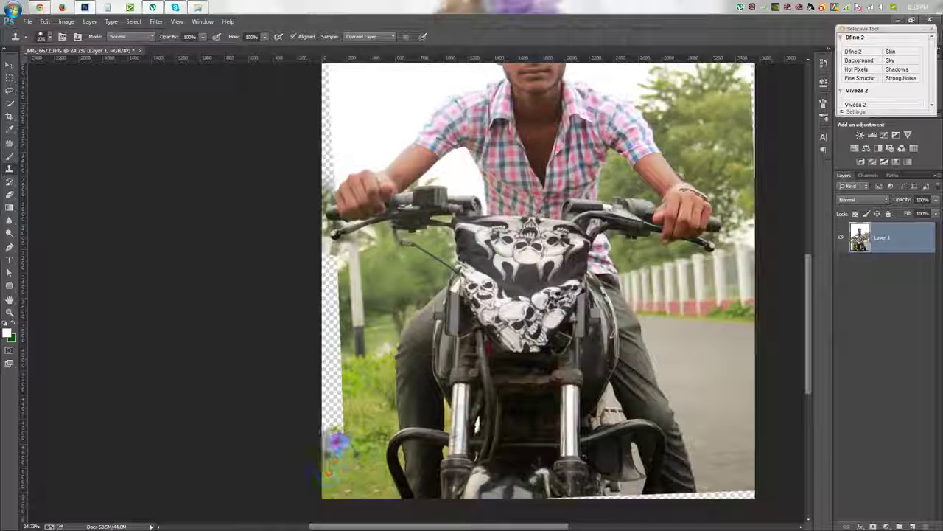
right_click(389, 376)
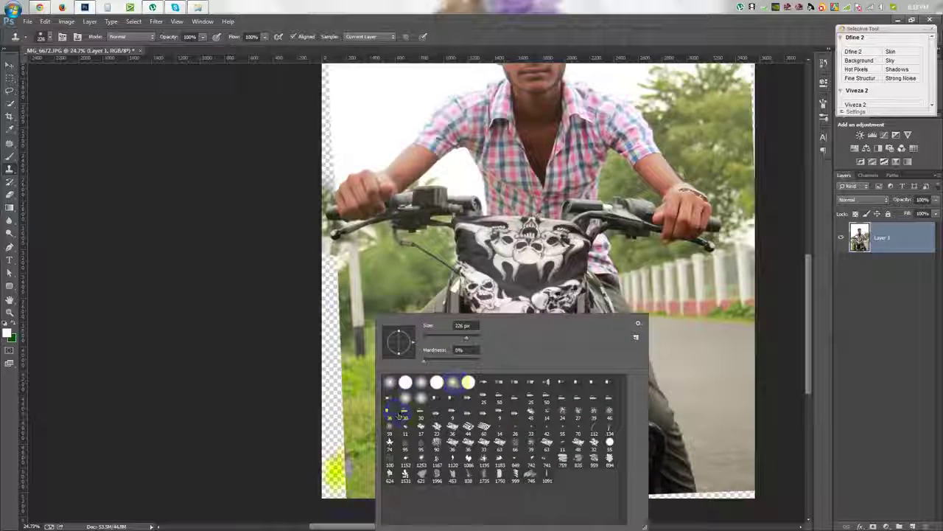
key(Return)
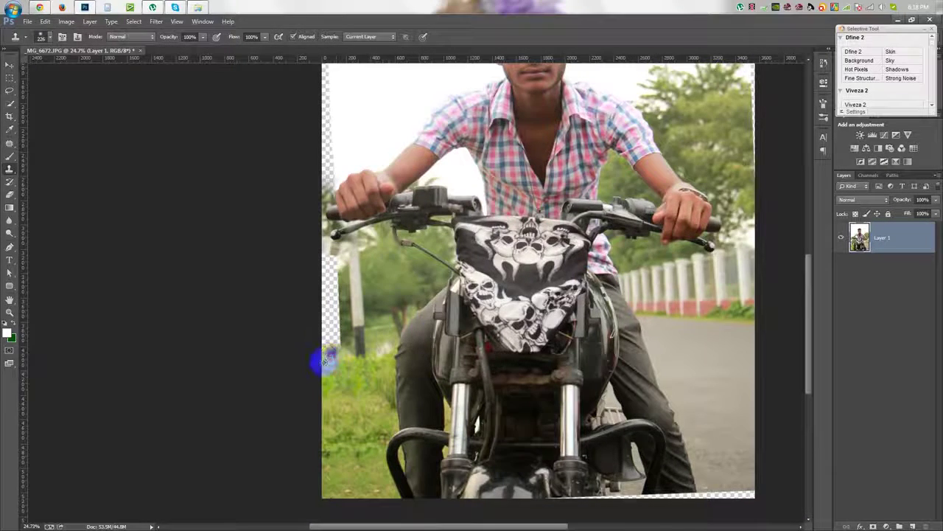
scroll(325, 361, up, 3)
drag(339, 358, 424, 319)
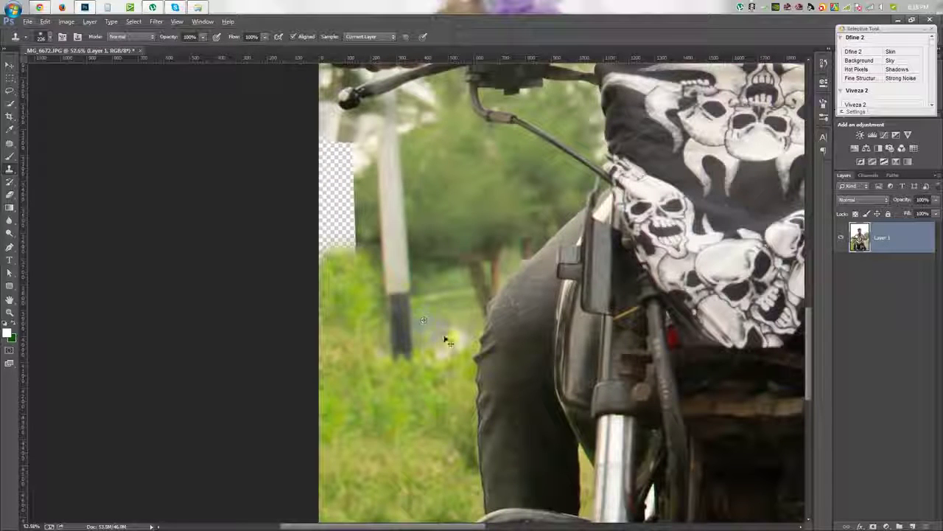
key(ctrl+z)
mouse_move(343, 372)
mouse_down()
mouse_move(321, 339)
mouse_move(345, 203)
mouse_move(332, 143)
mouse_move(311, 140)
mouse_up()
Clone pixels over the transparent strips along the right, top and left edges.
scroll(369, 243, up, 5)
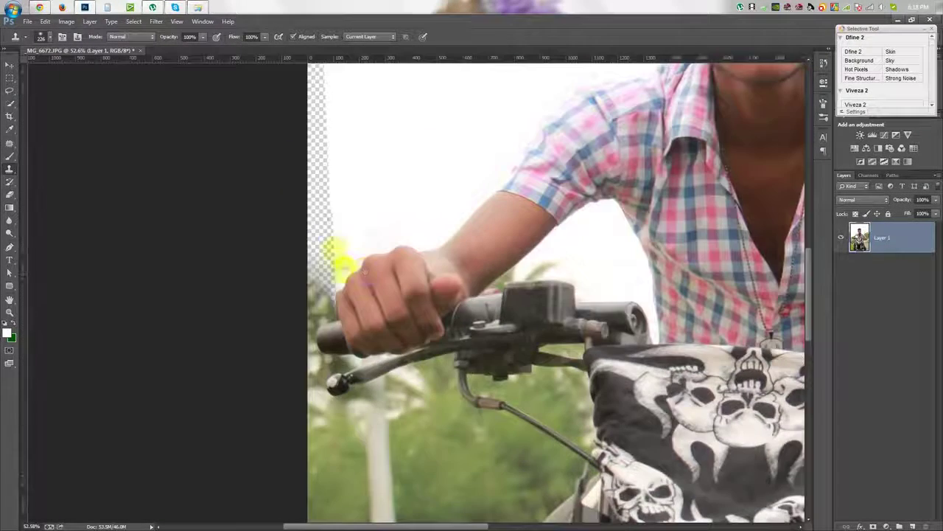
scroll(342, 243, up, 2)
scroll(347, 239, up, 3)
scroll(345, 247, down, 3)
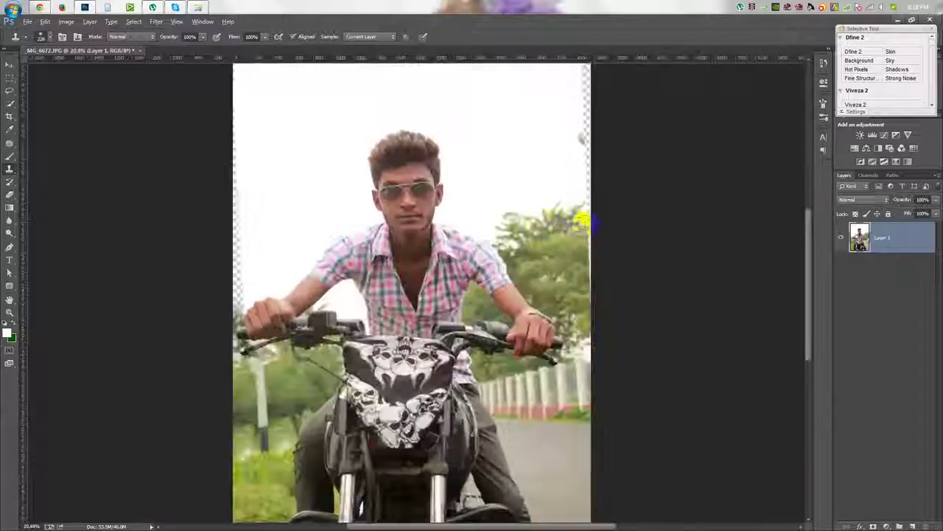
drag(581, 220, 458, 373)
drag(468, 331, 464, 91)
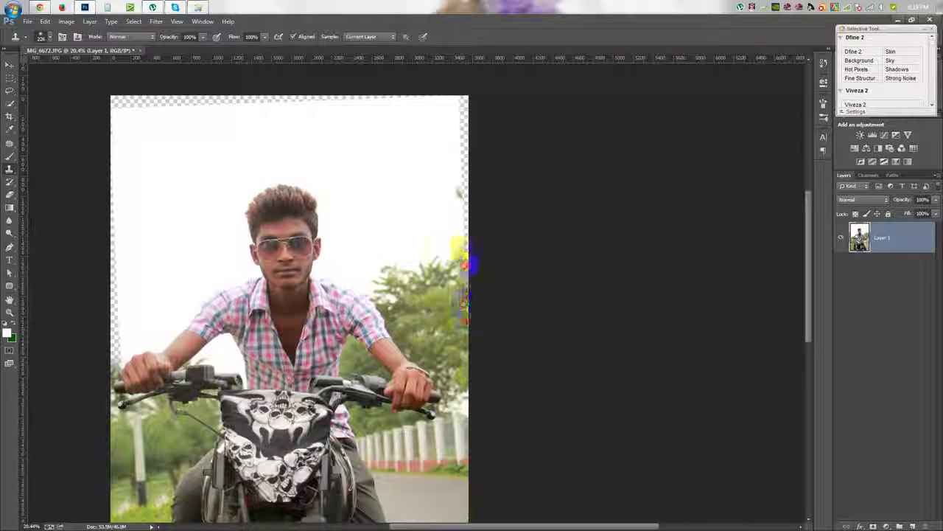
mouse_move(449, 118)
mouse_down()
mouse_move(317, 99)
mouse_move(114, 100)
mouse_up()
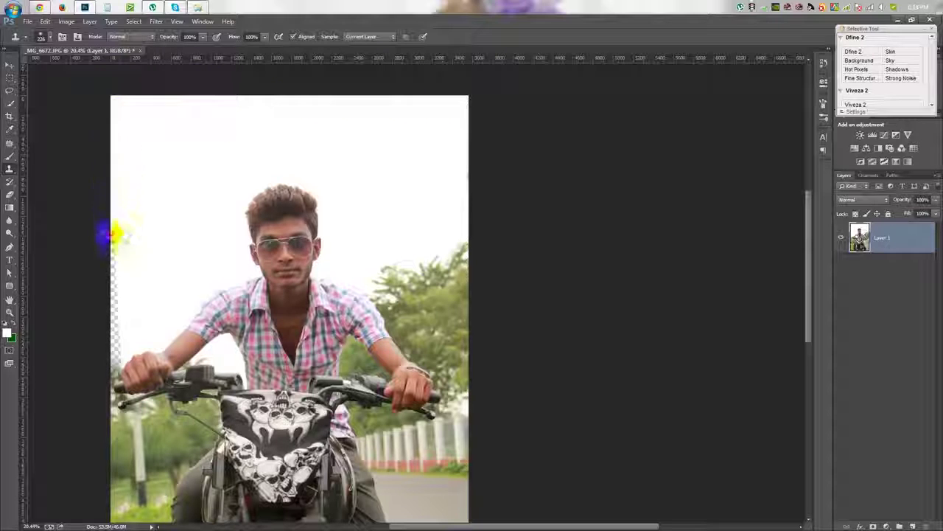
drag(112, 140, 115, 299)
click(115, 319)
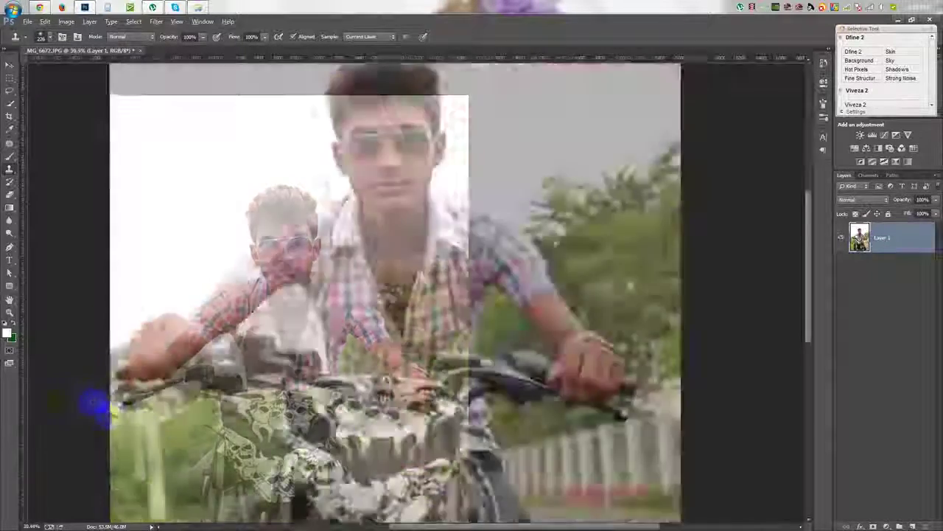
Zoom in on the hand and clone over the dark patch at the photo's left edge.
drag(143, 316, 177, 169)
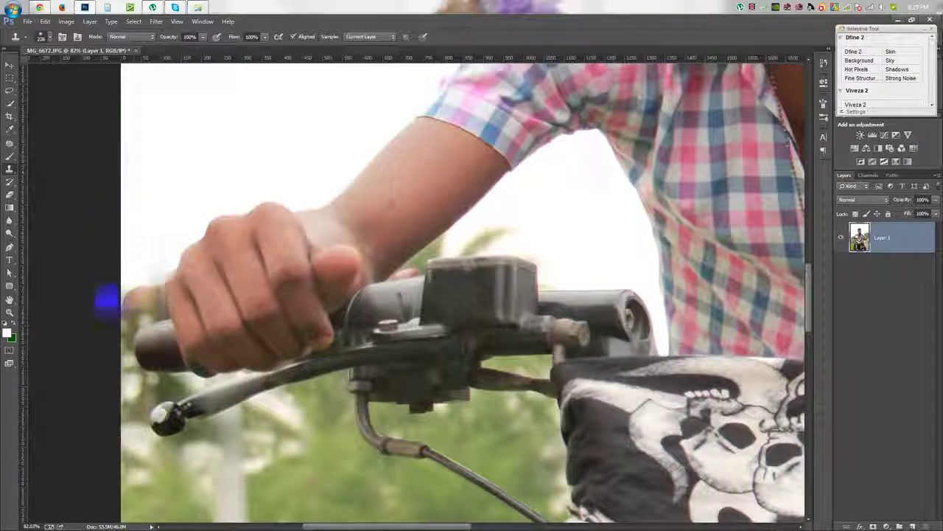
right_click(236, 205)
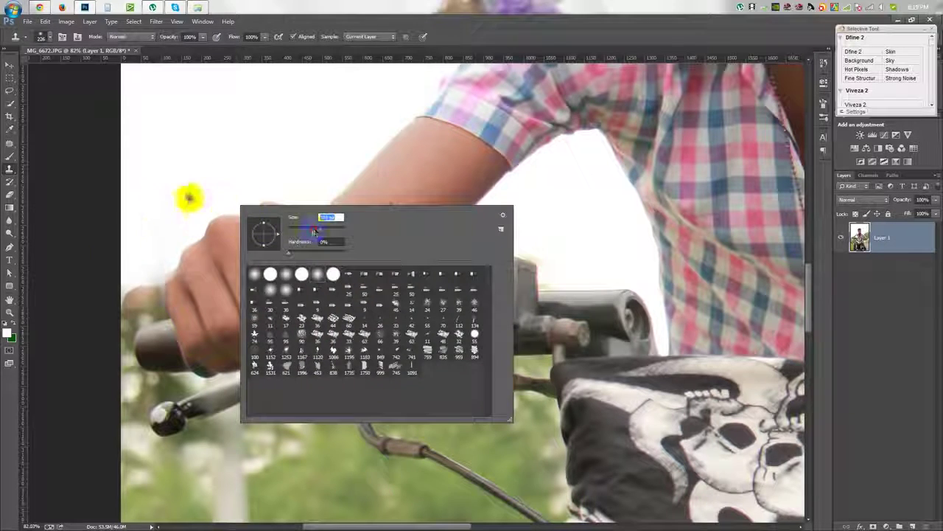
click(154, 262)
drag(145, 278, 120, 295)
scroll(65, 253, up, 2)
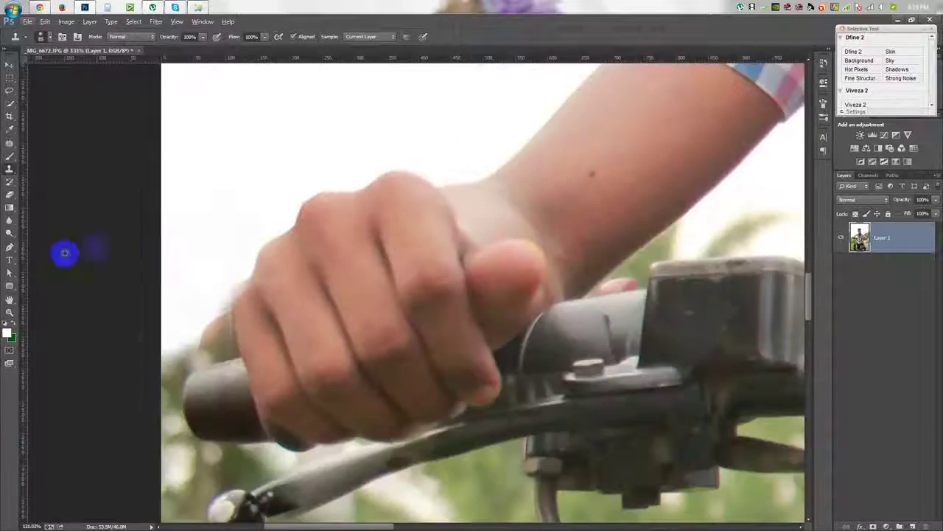
scroll(109, 256, down, 2)
drag(204, 300, 217, 303)
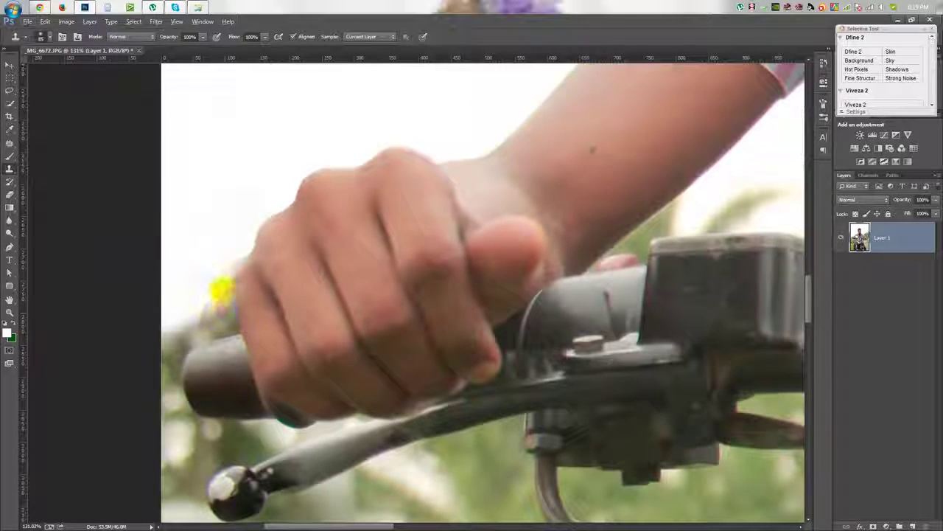
scroll(225, 291, down, 5)
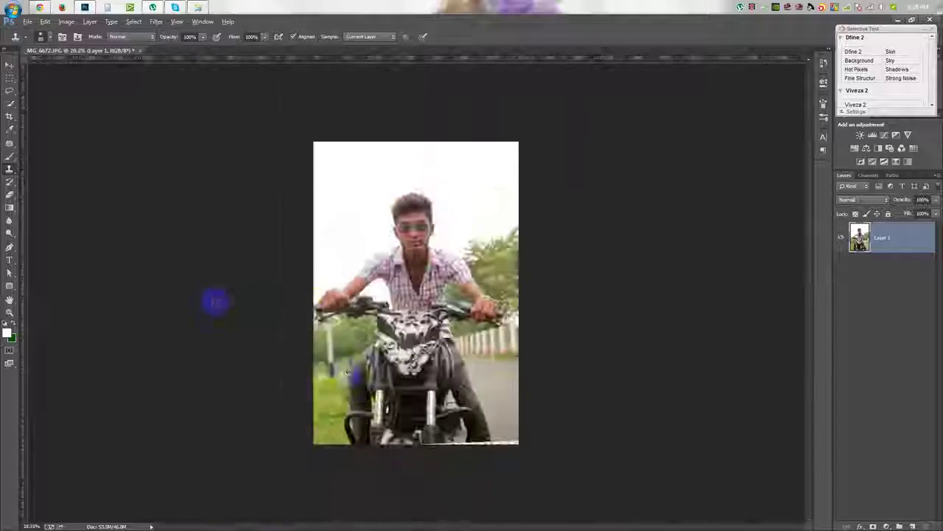
scroll(321, 175, down, 4)
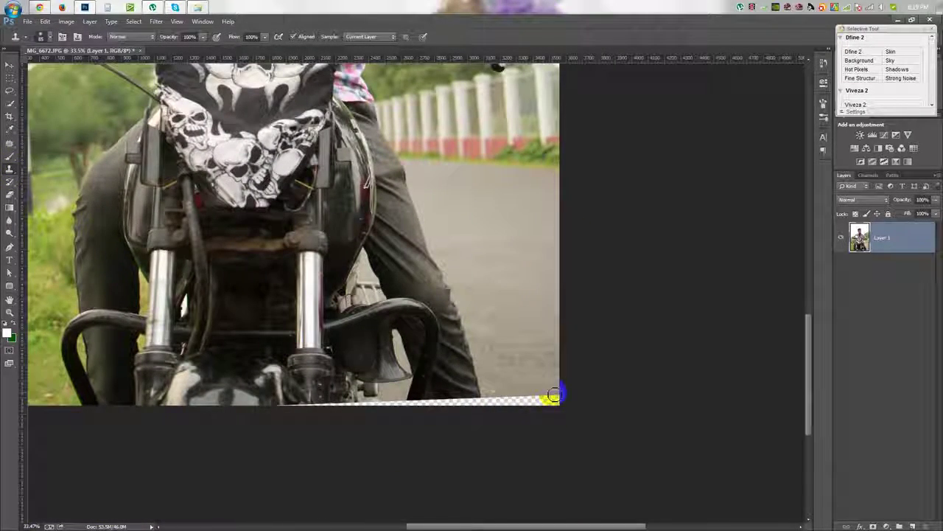
Clone road over the transparent strip along the bottom edge, including the bottom-right corner.
click(535, 399)
drag(466, 400, 384, 404)
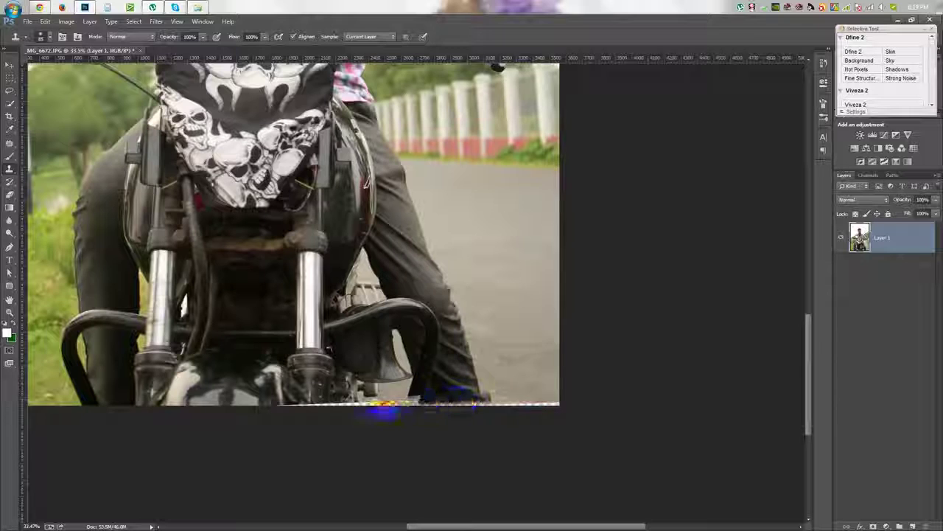
drag(294, 402, 341, 409)
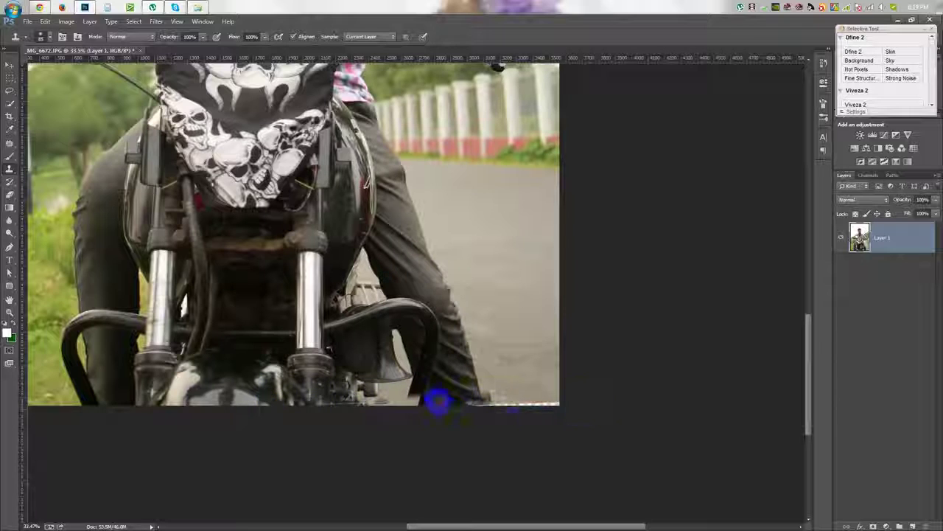
drag(520, 411, 568, 406)
scroll(432, 341, down, 5)
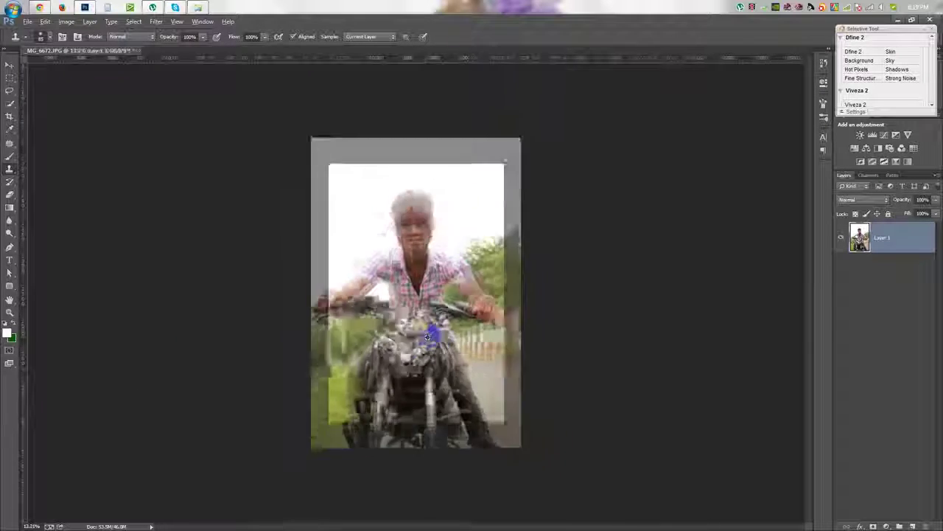
Crop the photo tighter to trim the ragged borders.
click(9, 116)
mouse_move(552, 294)
mouse_down()
mouse_move(539, 294)
mouse_move(543, 281)
mouse_up()
click(494, 36)
click(10, 64)
click(67, 21)
click(89, 73)
Open the Camera Raw Filter and brighten the exposure to +0.25.
click(156, 22)
click(168, 82)
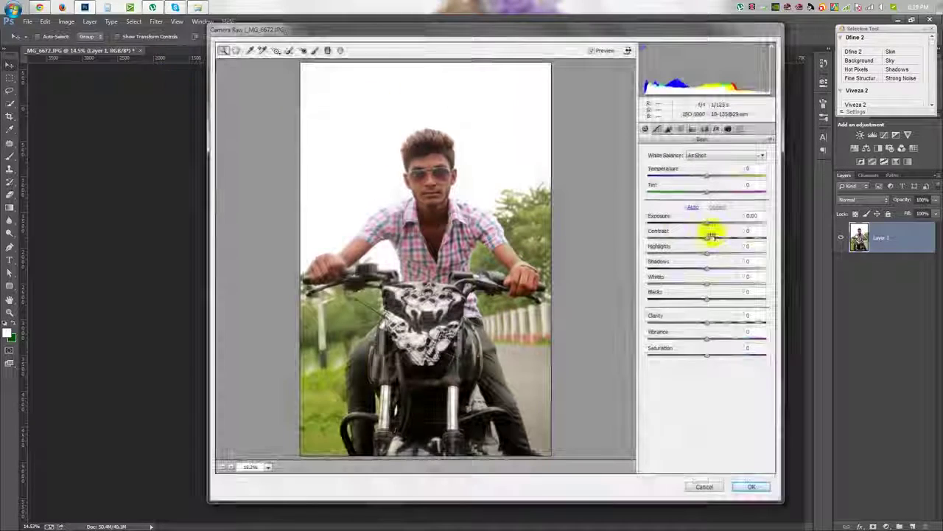
mouse_move(708, 223)
mouse_down()
mouse_move(715, 224)
mouse_move(659, 254)
mouse_move(751, 268)
mouse_move(741, 289)
mouse_up()
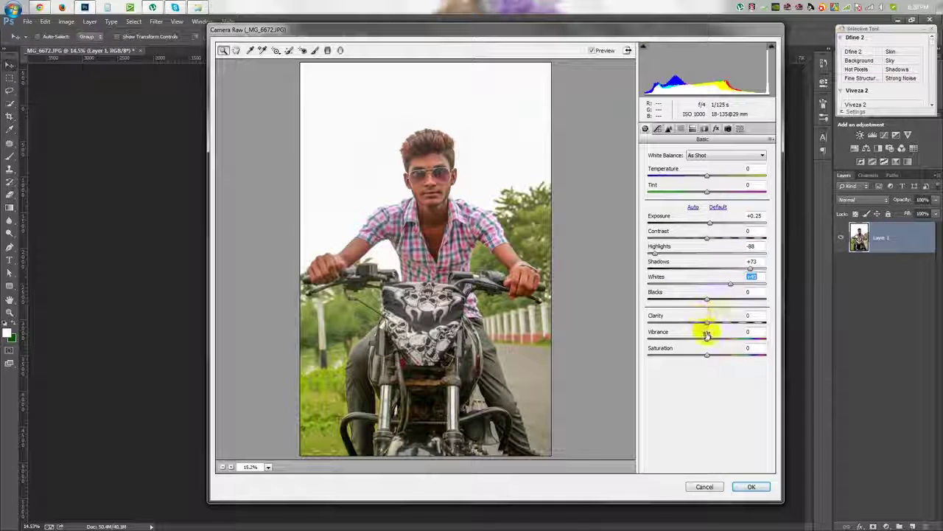
Raise Blacks to +29 and apply the Camera Raw adjustments.
drag(701, 297, 724, 297)
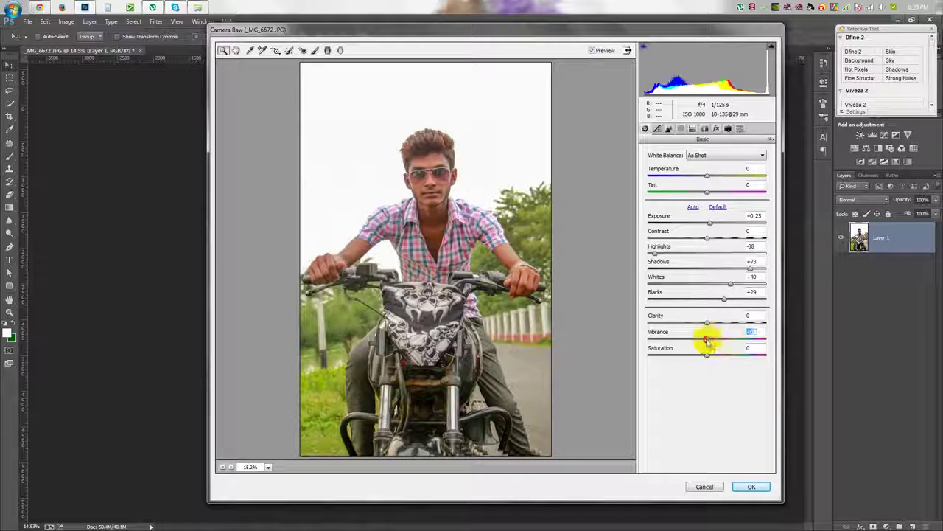
click(751, 486)
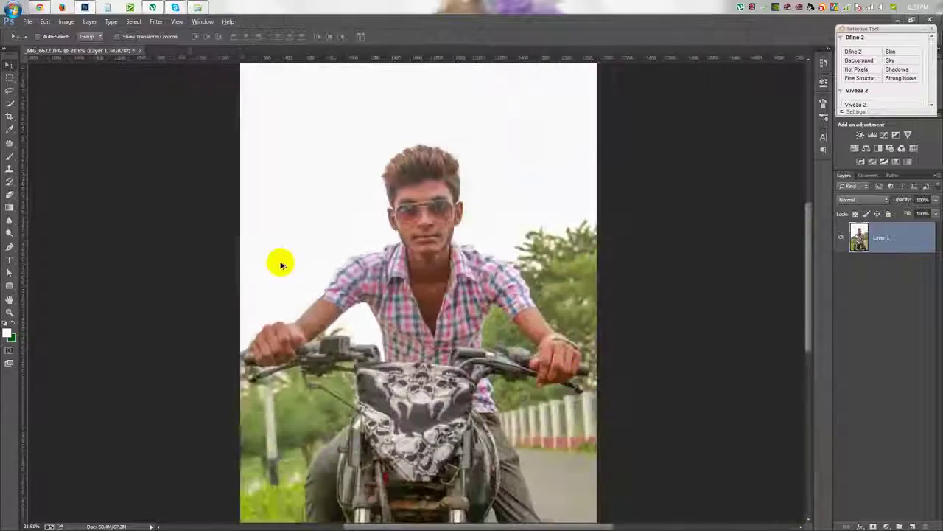
Select the white sky background with the Magic Wand.
scroll(280, 265, down, 2)
right_click(9, 101)
click(48, 110)
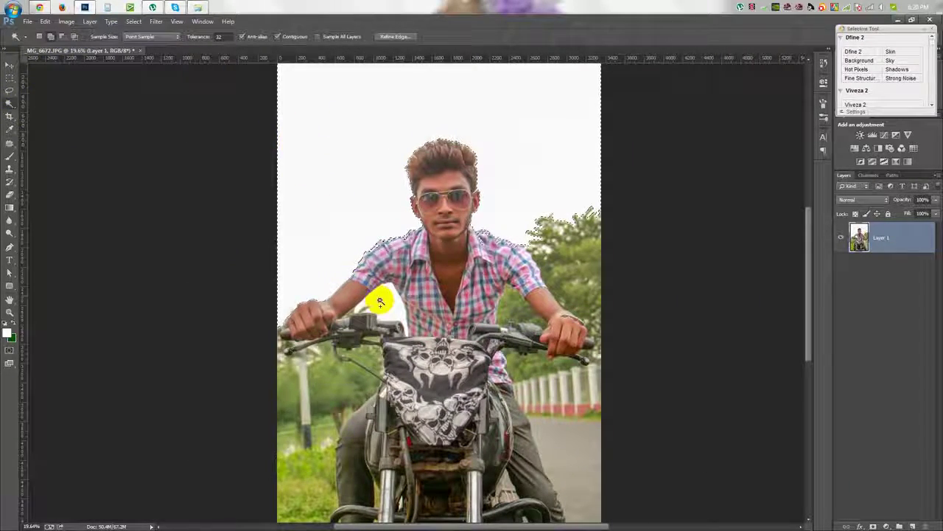
click(320, 332)
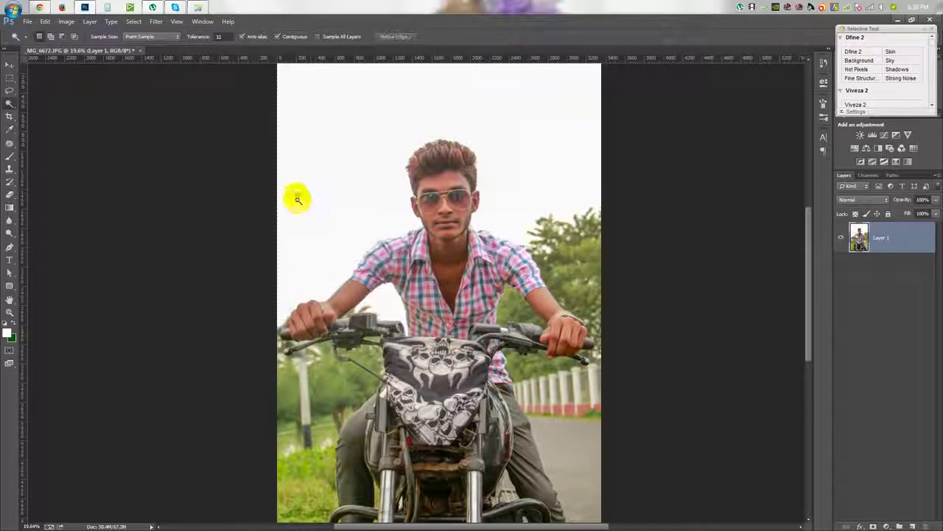
click(328, 210)
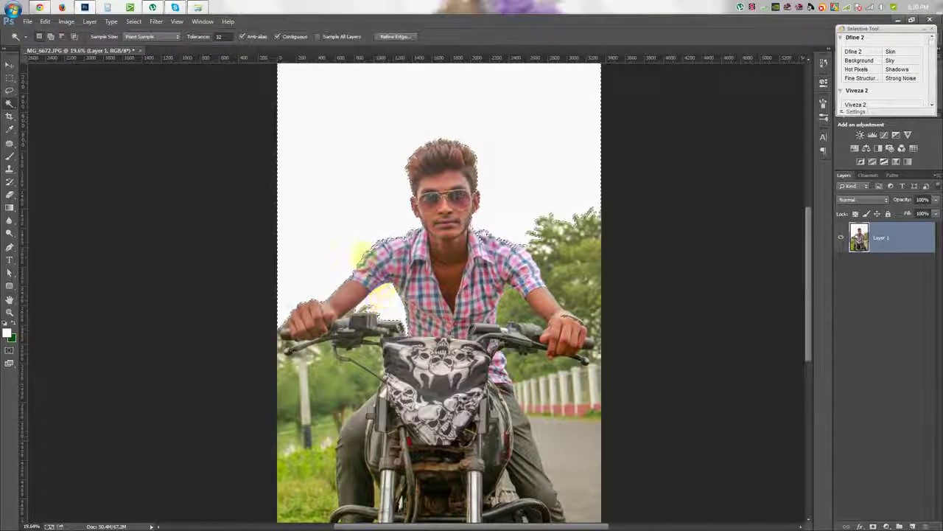
scroll(380, 294, up, 5)
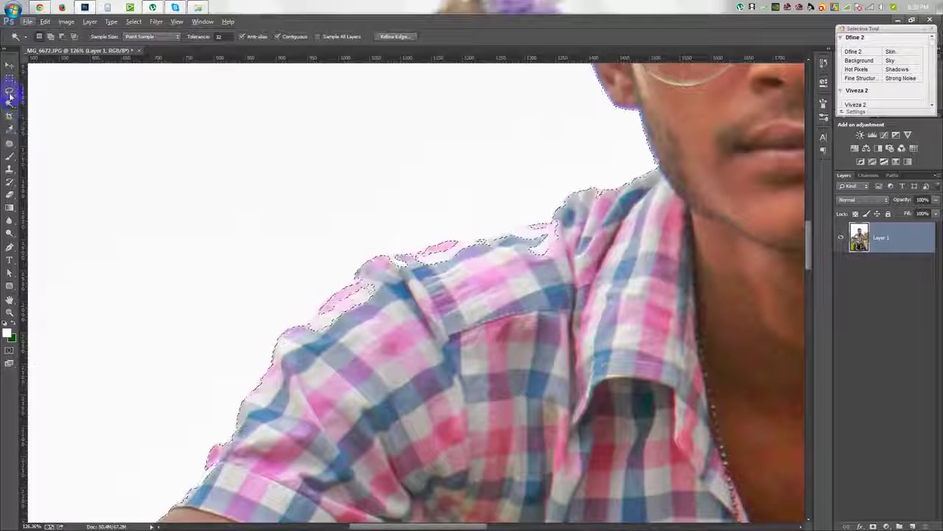
Lasso-correct the selection along the shirt's shoulder and neck, then fit the photo on screen.
click(9, 92)
scroll(192, 368, down, 1)
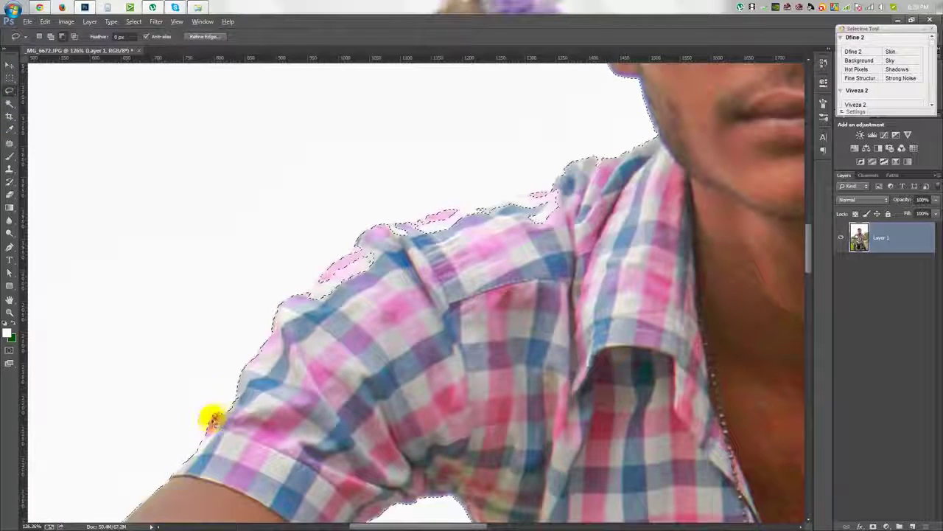
drag(247, 361, 326, 268)
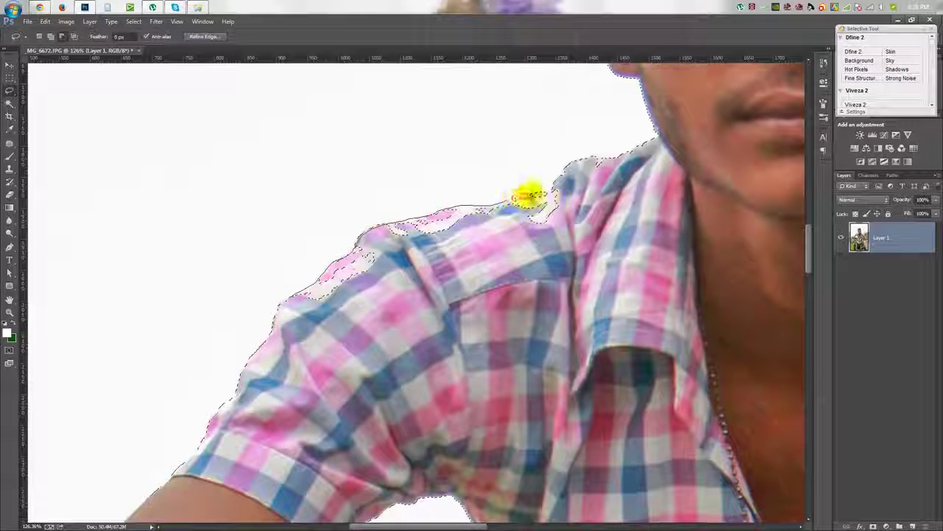
drag(529, 195, 578, 215)
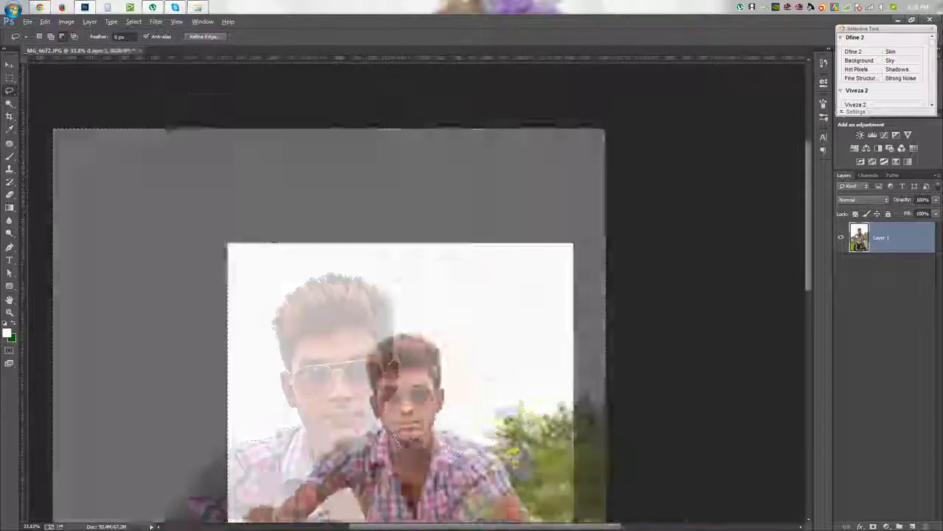
drag(353, 431, 430, 432)
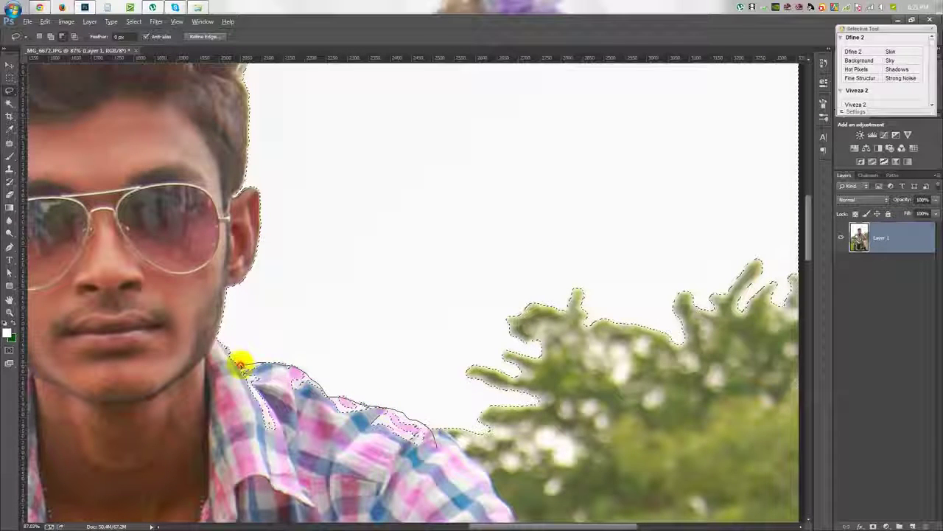
key(h)
mouse_move(374, 455)
mouse_down()
mouse_move(350, 483)
mouse_move(337, 411)
mouse_up()
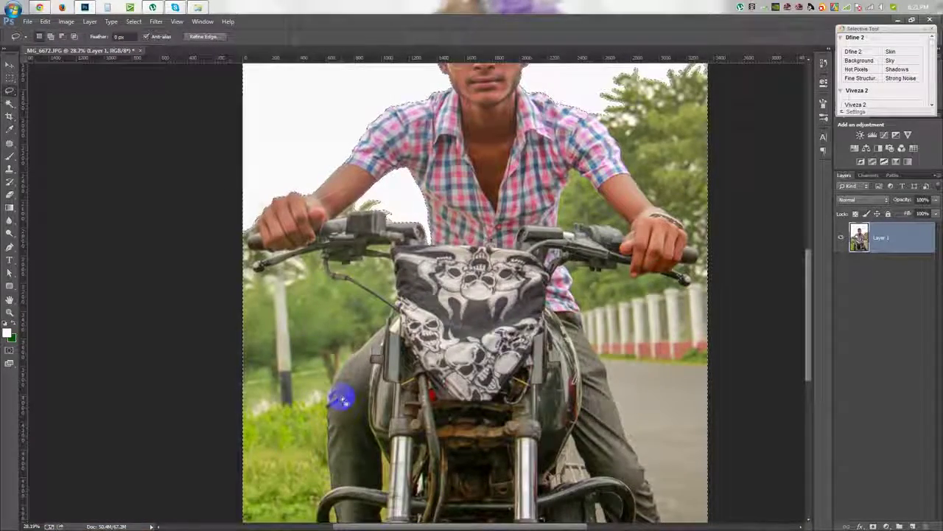
key(ctrl+0)
click(899, 526)
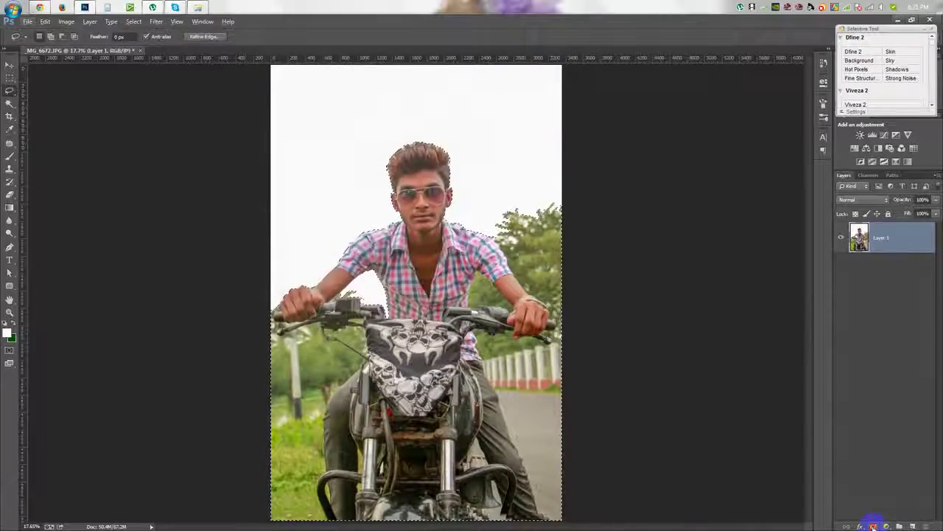
Open Refine Mask on the layer mask with the View set to On Black.
scroll(490, 197, up, 3)
scroll(490, 198, up, 3)
scroll(442, 295, up, 2)
right_click(885, 236)
click(855, 324)
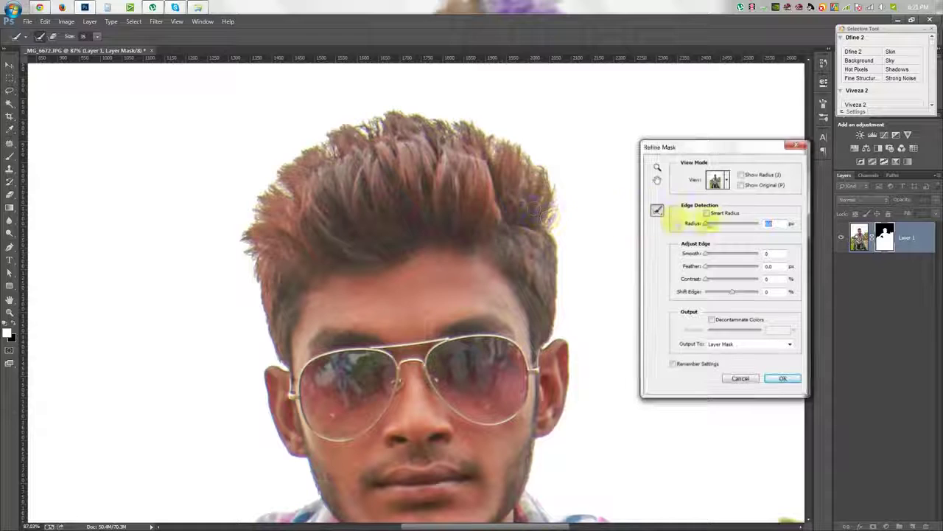
click(719, 179)
click(716, 159)
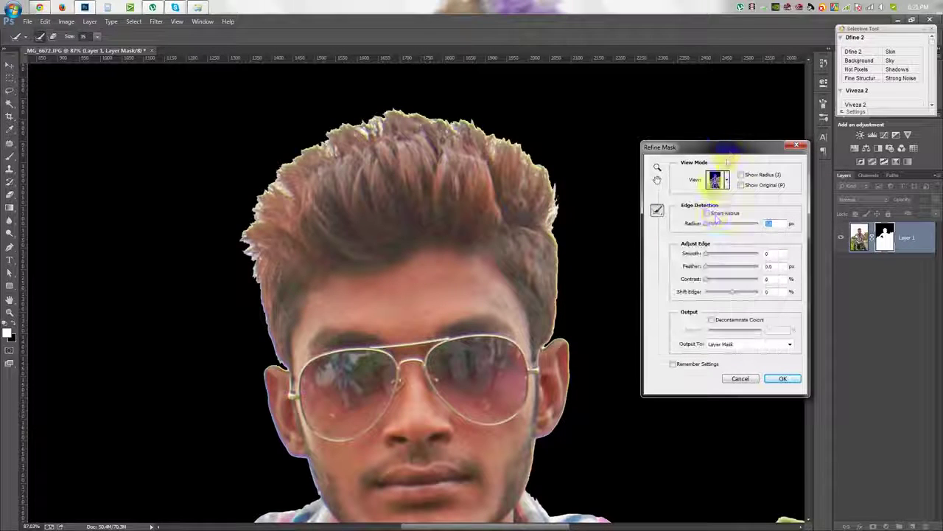
Paint refine radius over hair, shoulders, tree outline and handlebar, then apply the mask.
mouse_move(261, 349)
mouse_down()
mouse_move(465, 118)
mouse_move(564, 211)
mouse_move(567, 321)
mouse_move(549, 347)
mouse_up()
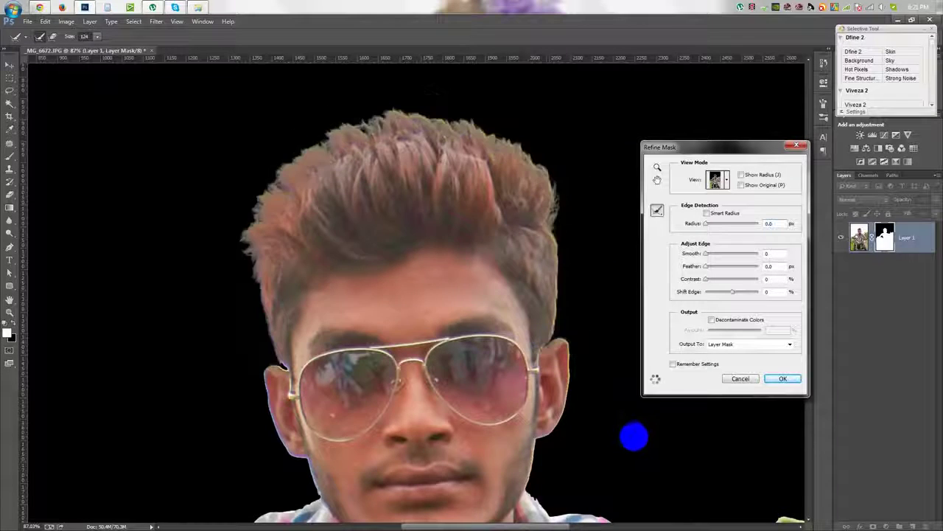
scroll(457, 442, down, 2)
drag(289, 447, 301, 442)
drag(547, 443, 554, 409)
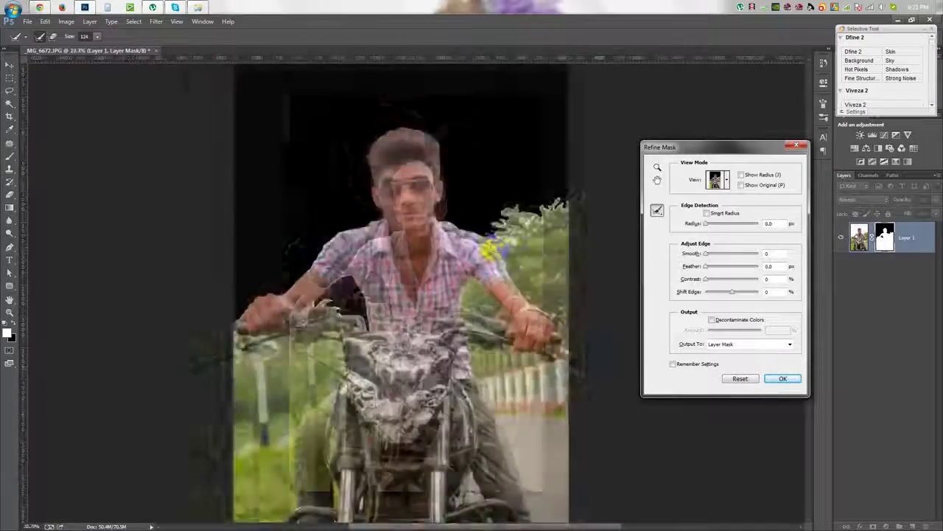
scroll(486, 295, up, 3)
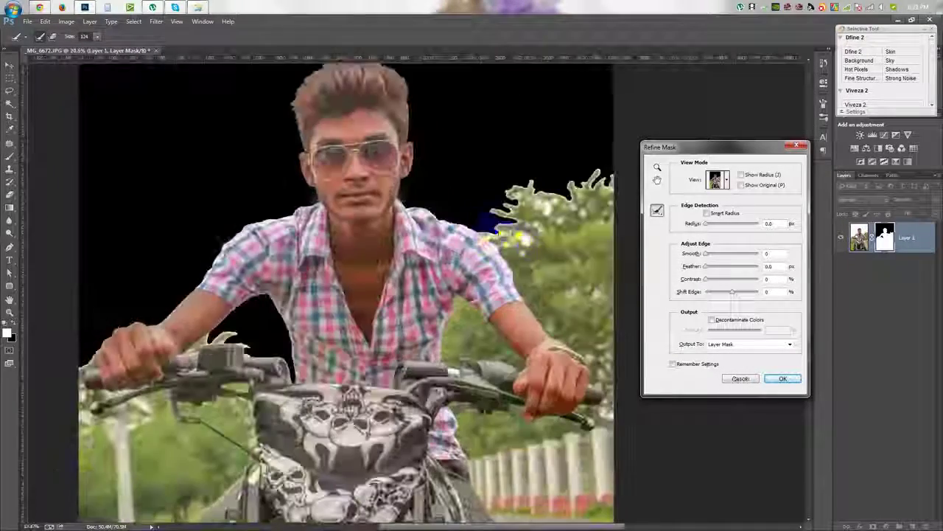
drag(508, 193, 545, 201)
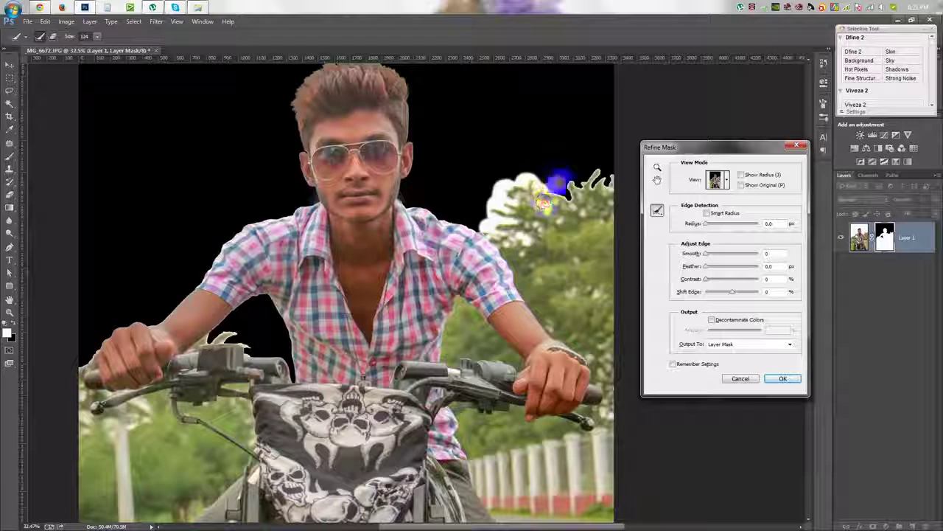
drag(603, 195, 592, 256)
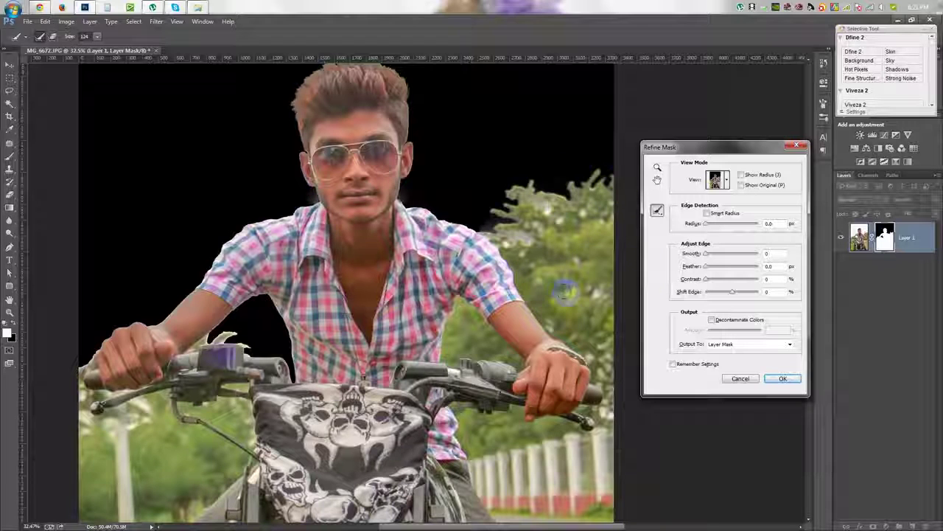
mouse_move(225, 336)
mouse_down()
mouse_move(85, 365)
mouse_move(99, 404)
mouse_up()
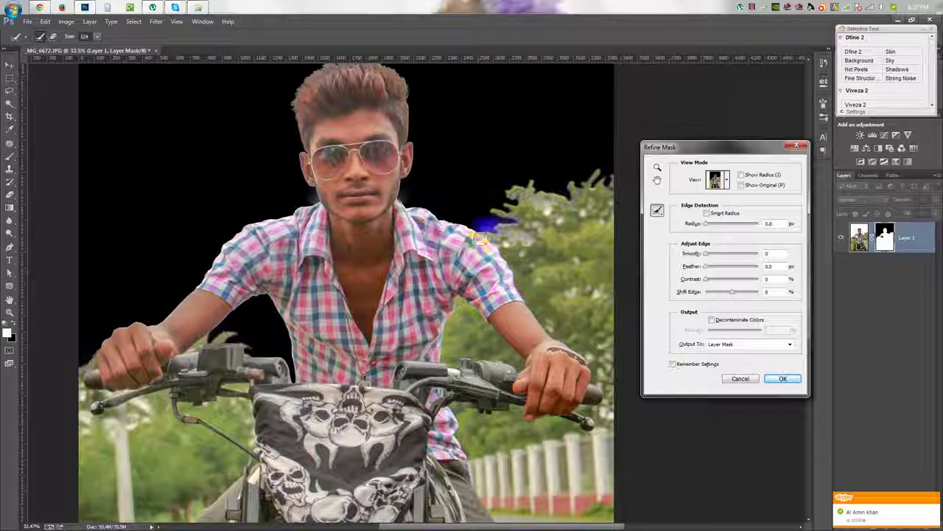
key(Return)
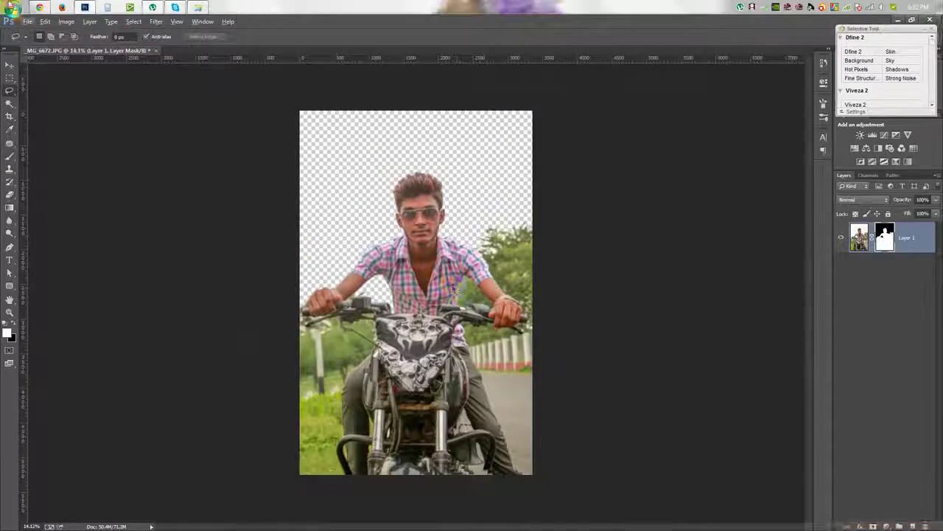
click(13, 7)
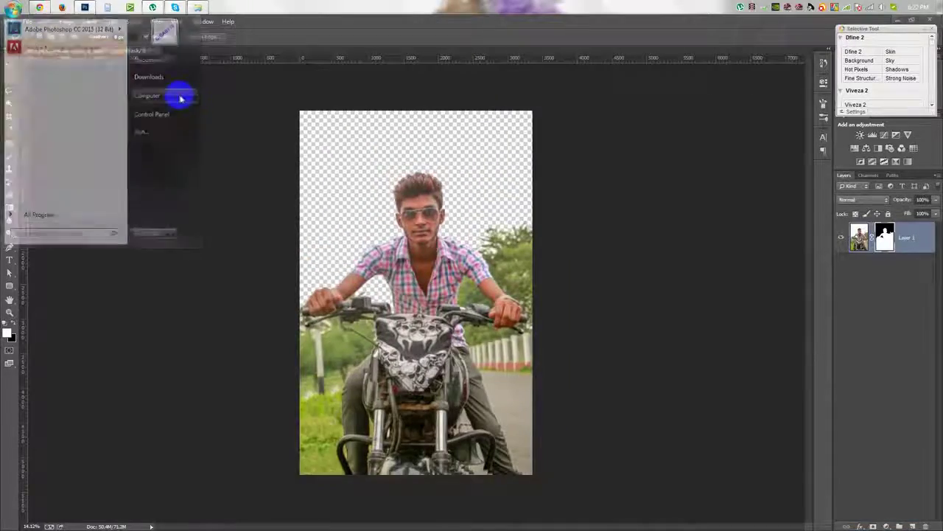
Browse to WORK (E:) > HELP FILE > Cloud Assets and drag july_sky_2 into the poster.
click(179, 96)
double_click(353, 90)
double_click(322, 87)
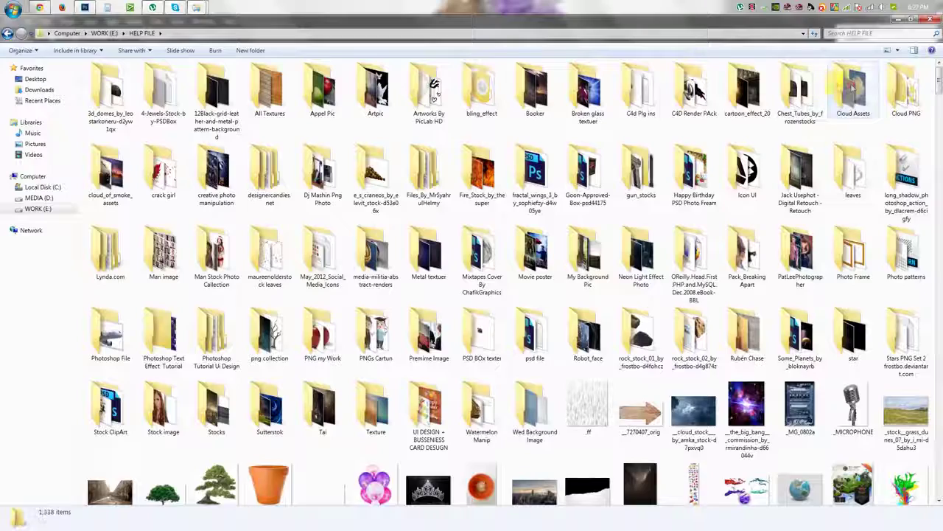
double_click(852, 90)
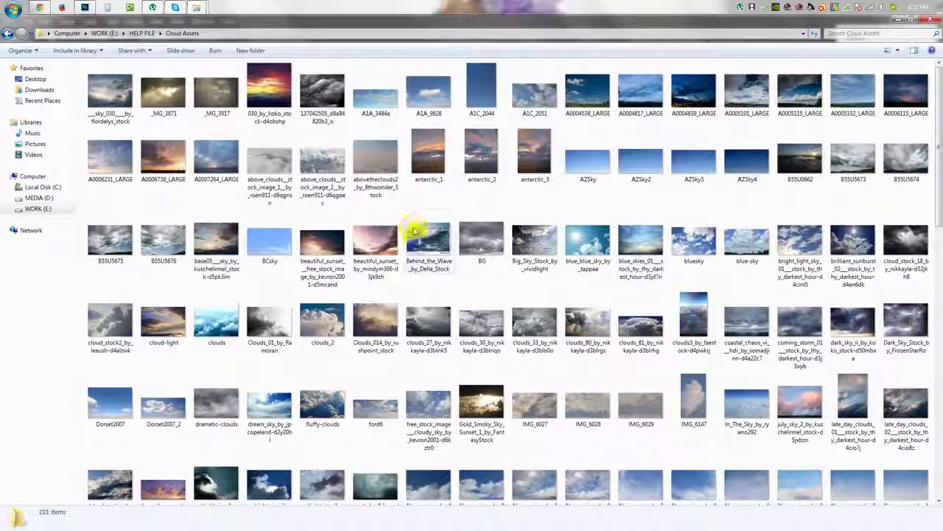
drag(410, 230, 472, 168)
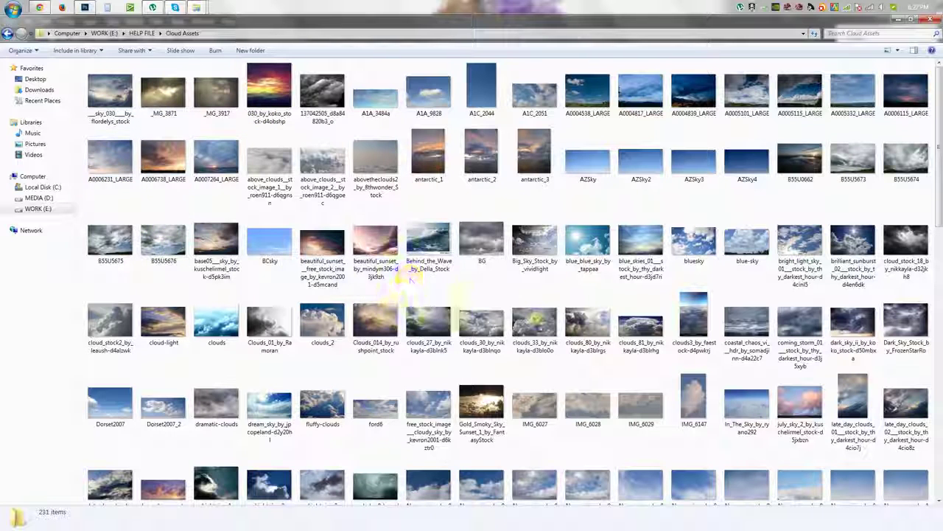
drag(631, 255, 632, 331)
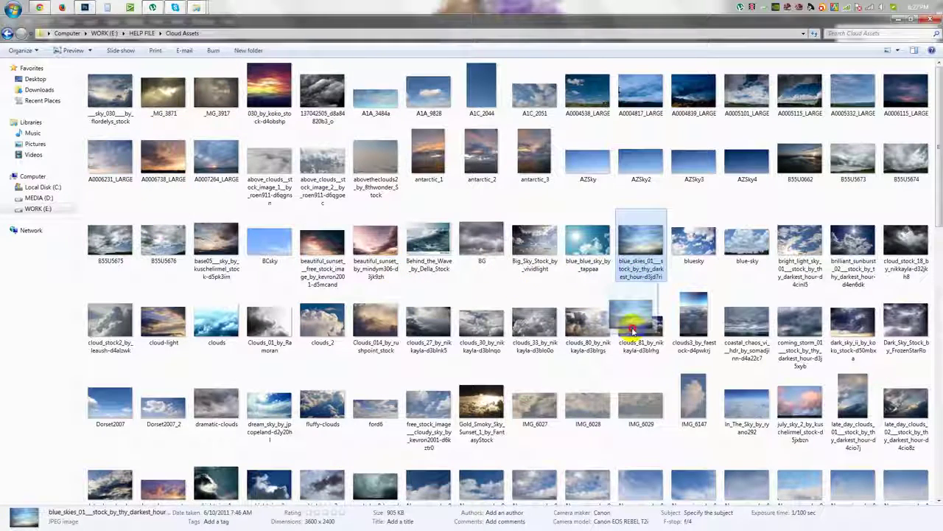
mouse_move(632, 331)
mouse_down()
mouse_move(381, 228)
mouse_move(424, 265)
mouse_up()
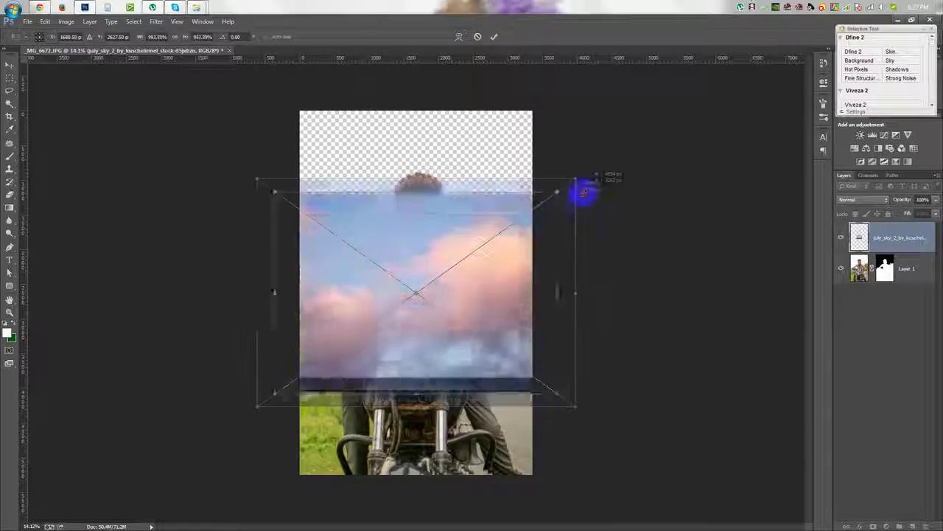
Place the sky below Layer 1, enlarged, repositioned and flipped horizontally.
click(494, 37)
drag(896, 237, 899, 329)
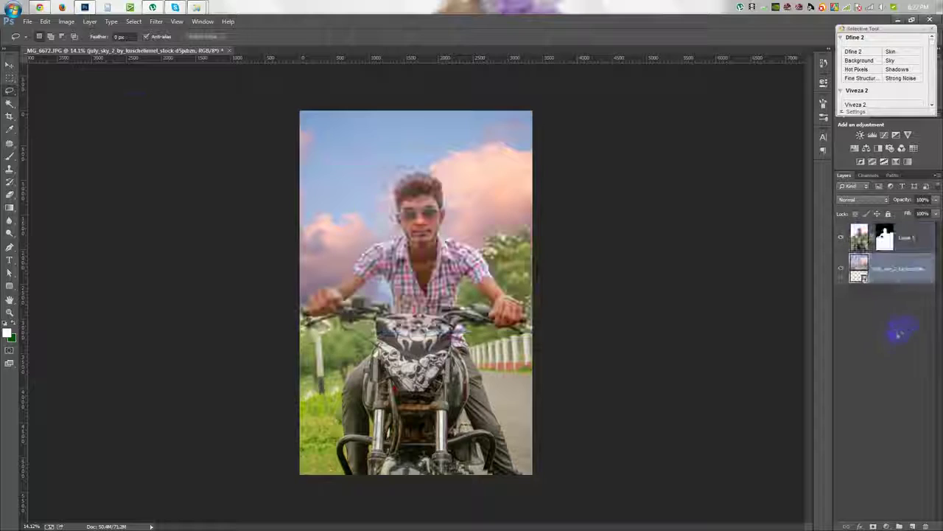
key(ctrl+t)
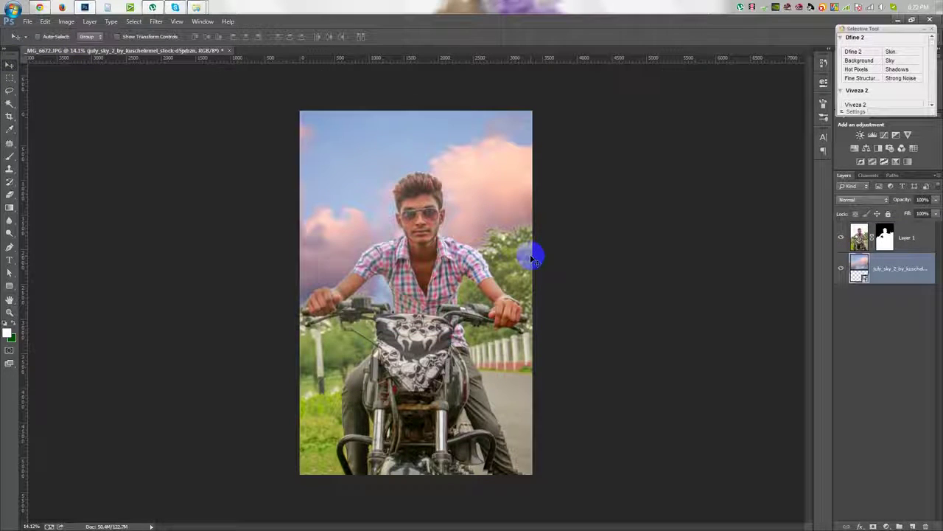
drag(572, 325, 632, 362)
drag(689, 375, 663, 346)
drag(495, 236, 481, 251)
right_click(481, 251)
click(506, 381)
mouse_move(499, 284)
mouse_down()
mouse_move(641, 303)
mouse_move(539, 282)
mouse_up()
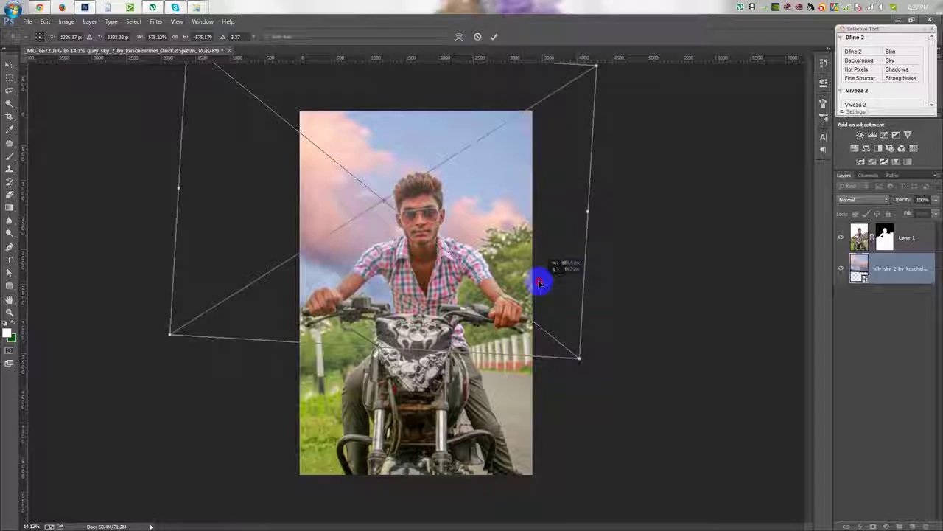
click(494, 37)
Rasterize the sky layer and open the Camera Raw Filter on it.
right_click(914, 272)
click(829, 274)
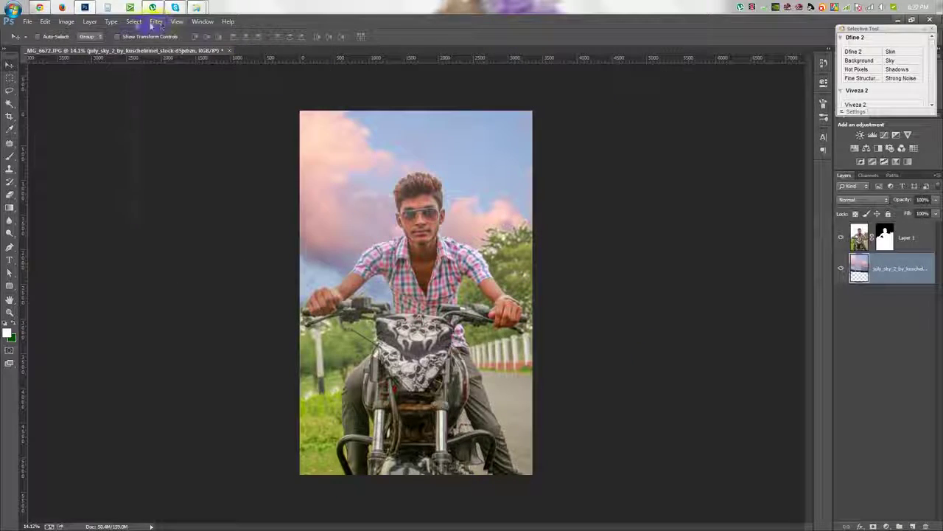
click(156, 21)
click(177, 81)
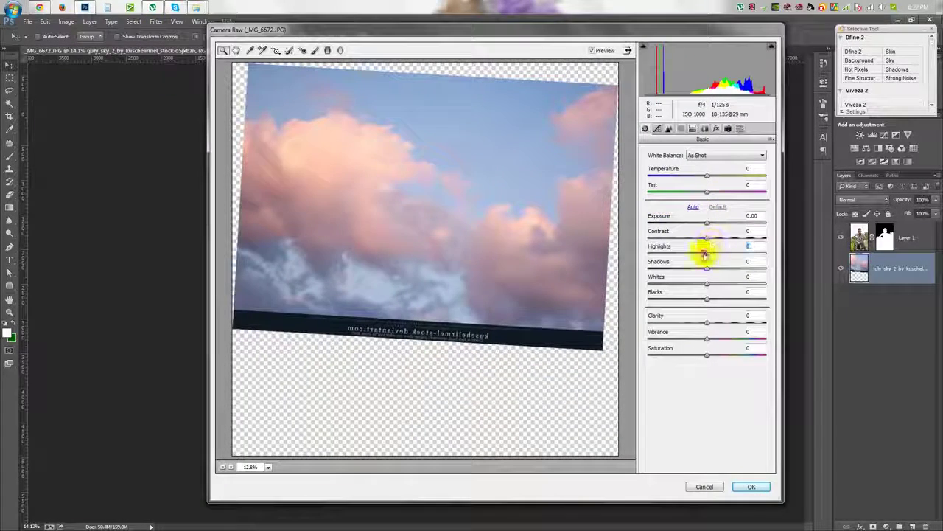
Set Camera Raw Highlights -84, Shadows +100 and Whites +68 on the sky.
mouse_move(706, 253)
mouse_down()
mouse_move(659, 253)
mouse_move(767, 268)
mouse_up()
drag(716, 283, 749, 283)
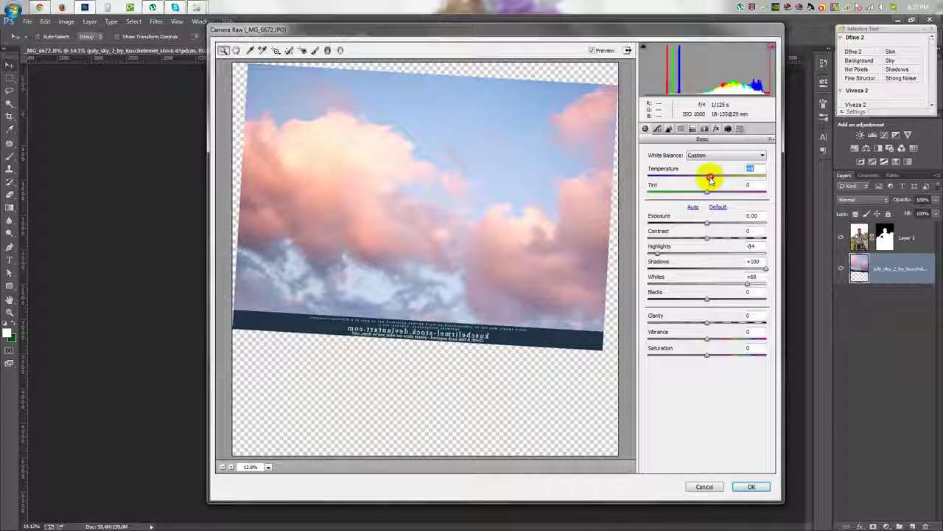
click(751, 487)
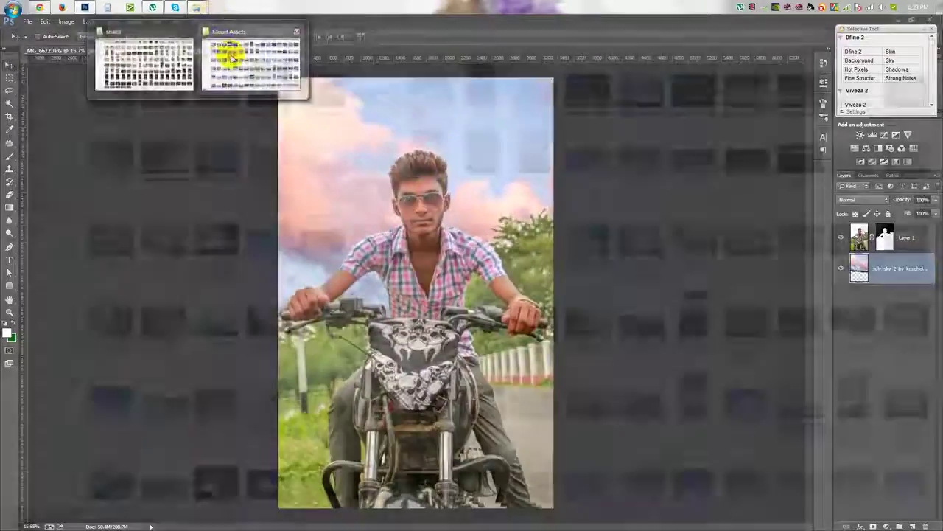
Drag the Diwali2010-RSI fireworks image from the HELP FILE folder into the poster.
mouse_move(196, 7)
click(221, 52)
click(7, 33)
scroll(508, 253, down, 10)
scroll(508, 253, down, 2)
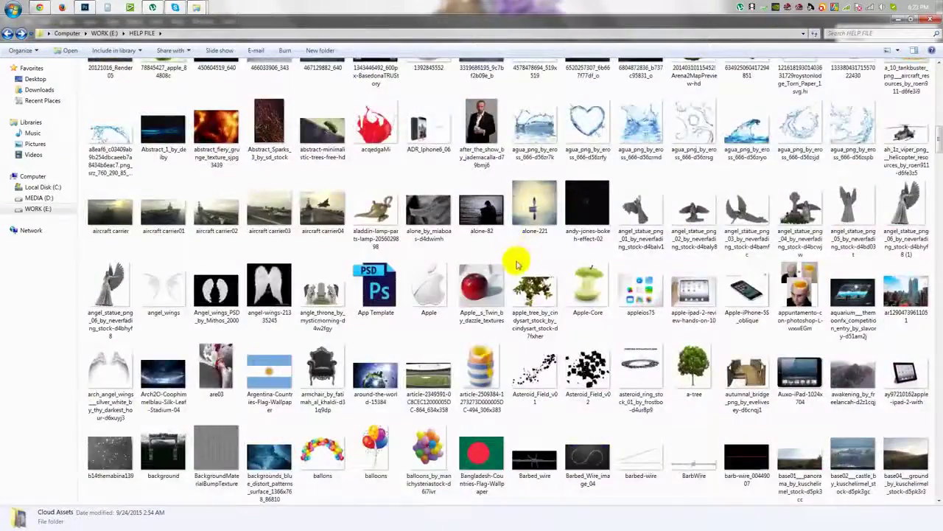
scroll(516, 265, down, 5)
scroll(527, 254, down, 7)
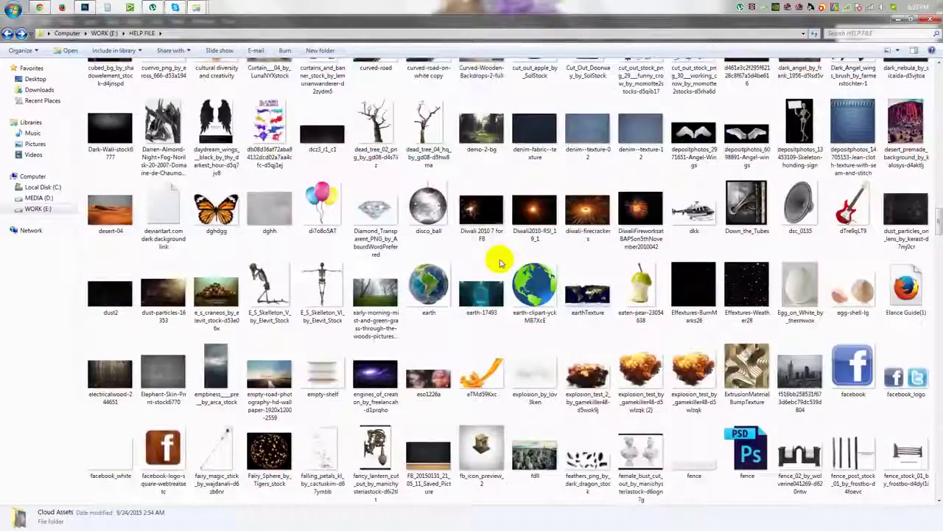
drag(538, 217, 369, 206)
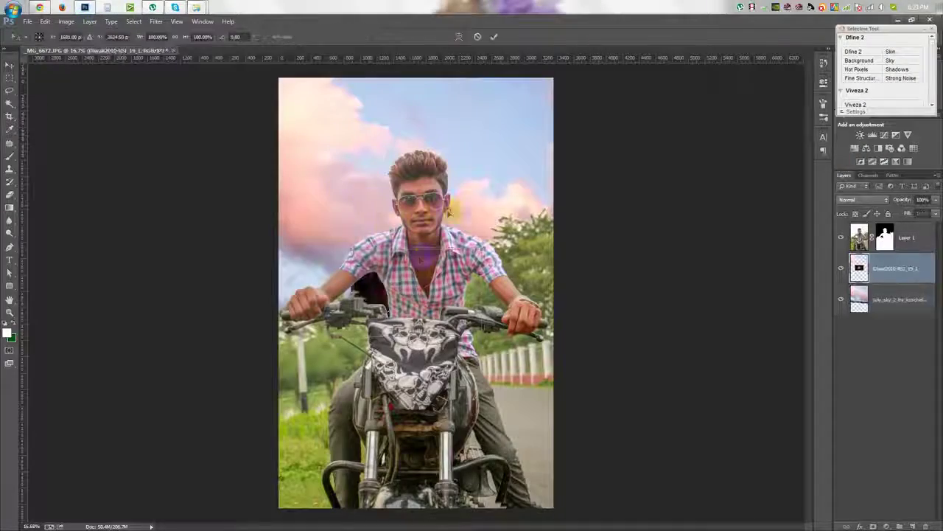
Scale the burst to about 387%, rotate it about -18°, and blend it in Screen mode.
drag(474, 195, 533, 122)
drag(266, 142, 226, 219)
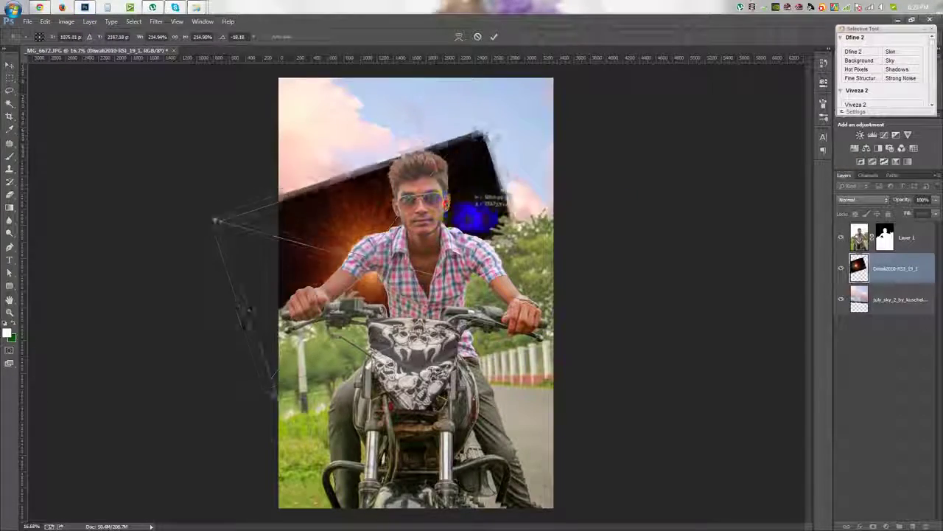
drag(486, 180, 703, 310)
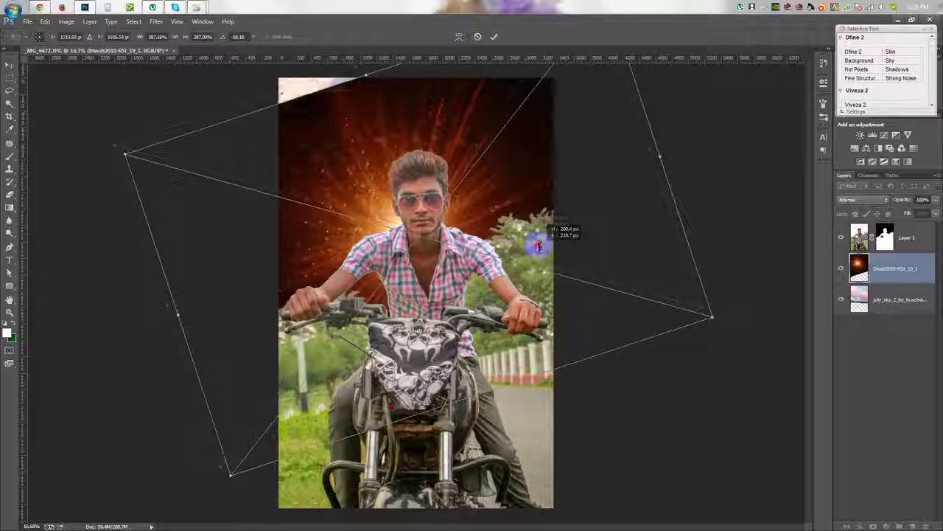
key(Return)
click(874, 199)
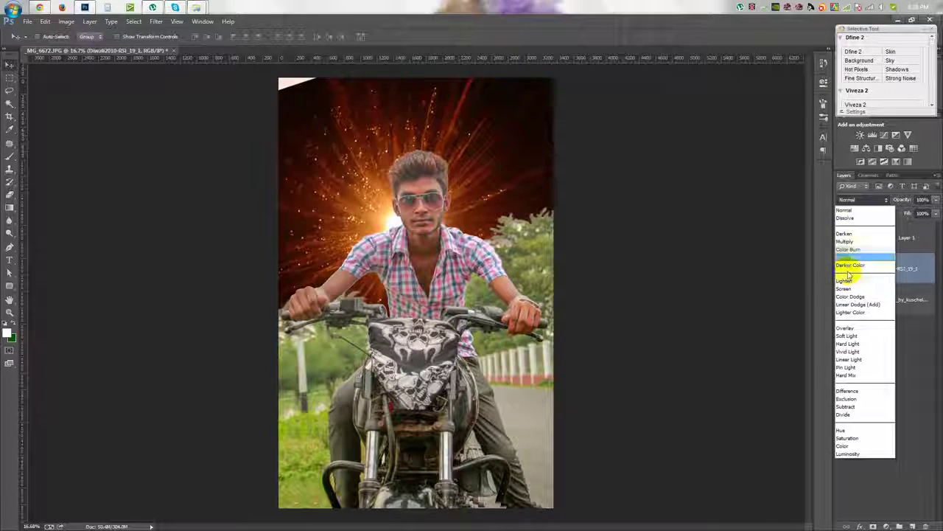
click(852, 287)
Soften the glow layer with a Gaussian Blur and rasterize it.
click(156, 21)
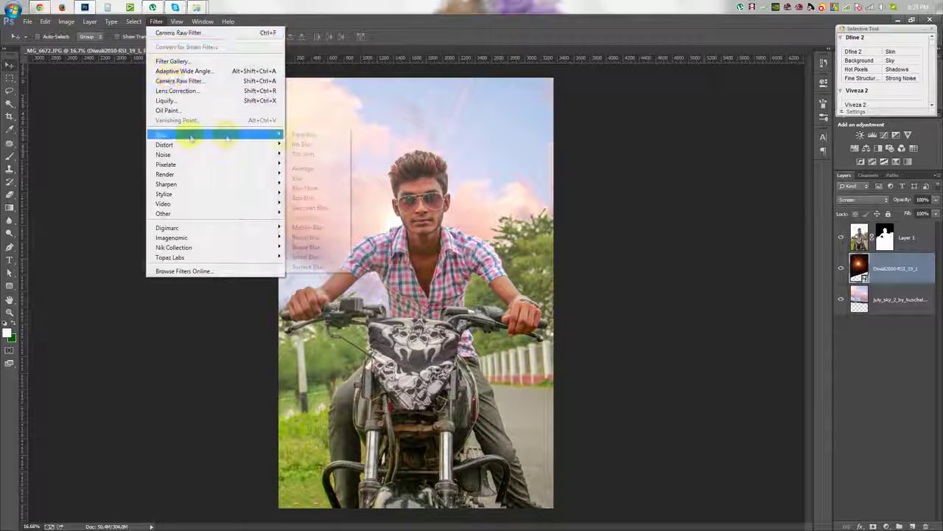
click(301, 209)
drag(623, 283, 647, 284)
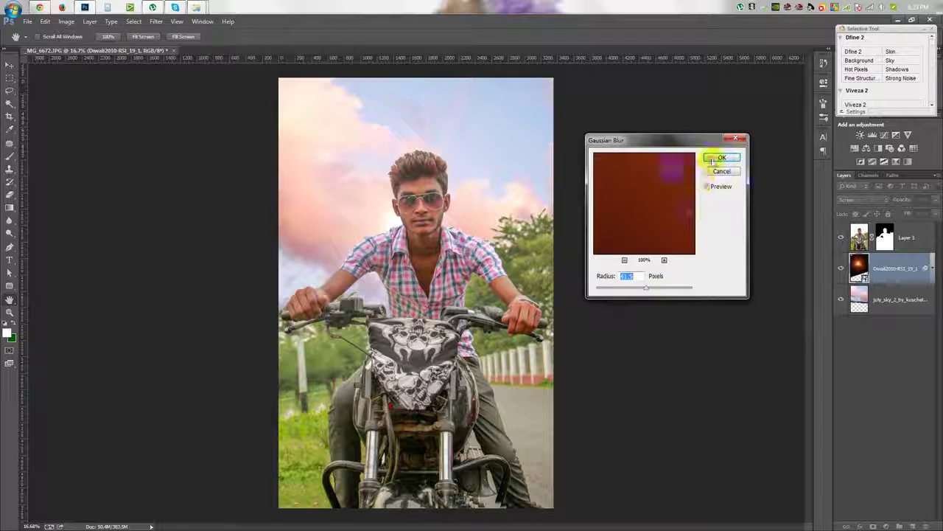
click(722, 156)
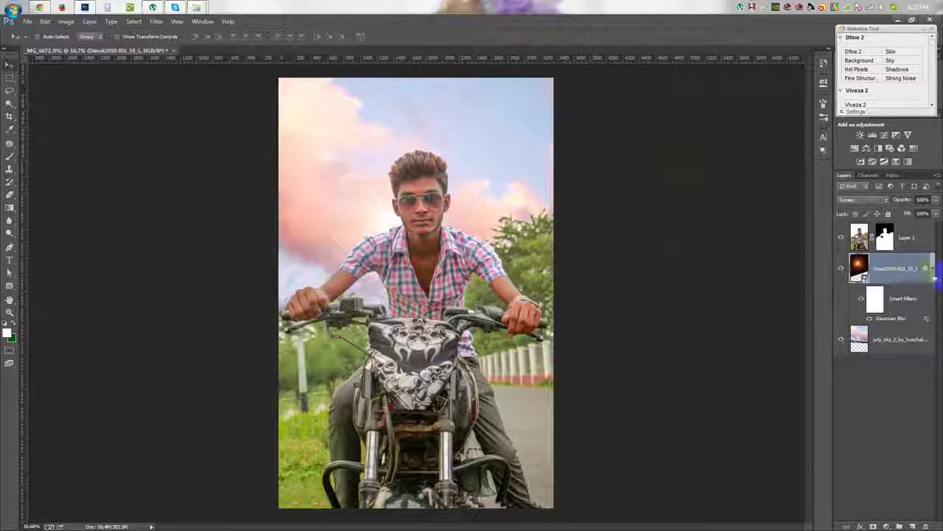
right_click(888, 272)
click(820, 270)
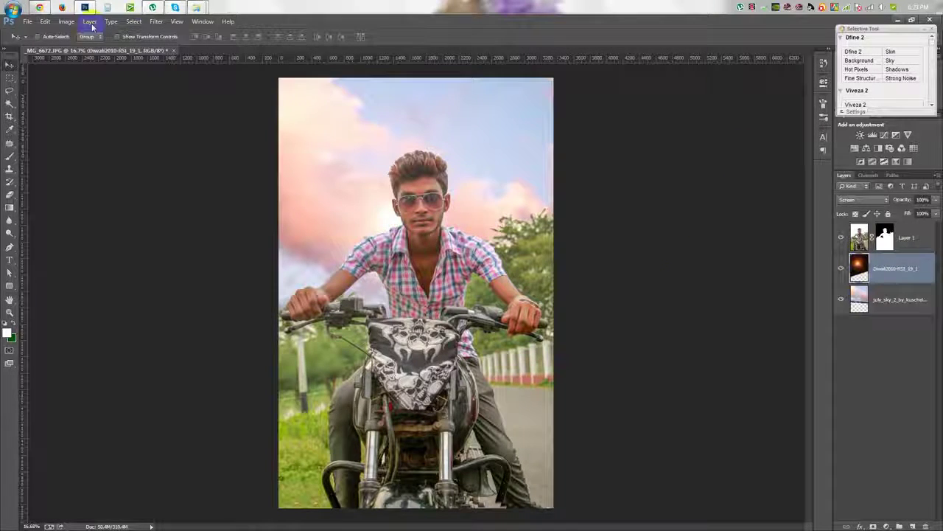
Darken the glow by raising the Levels black point.
click(66, 21)
click(214, 55)
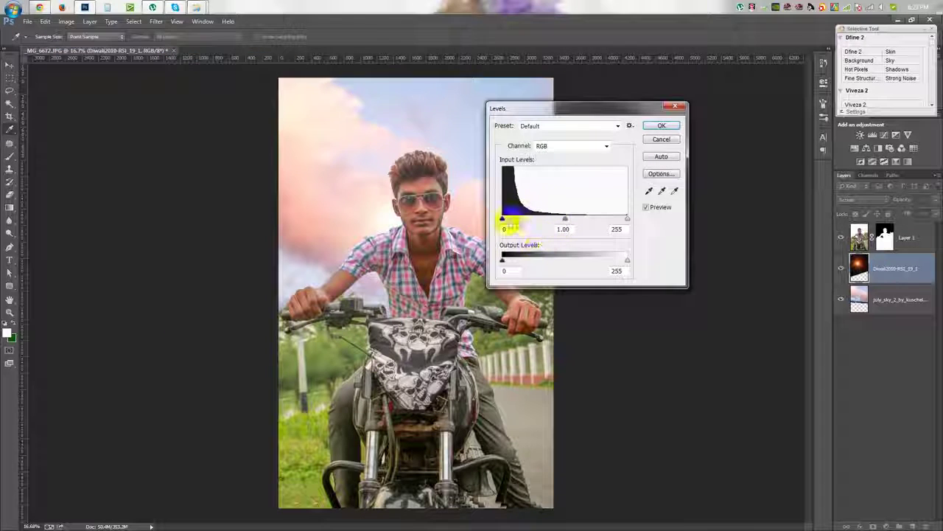
drag(504, 219, 535, 219)
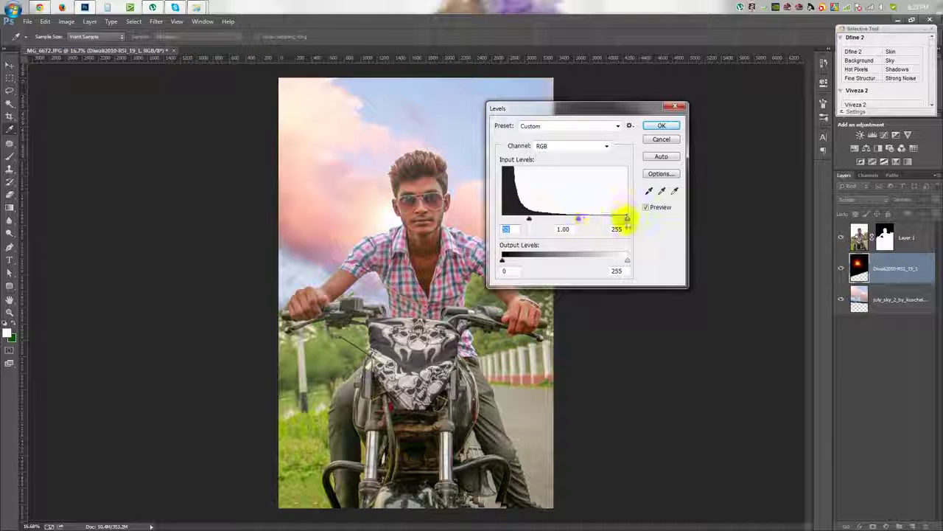
click(661, 126)
Reposition the sky and put a duplicate glow layer on top over the rider's face.
drag(320, 141, 303, 172)
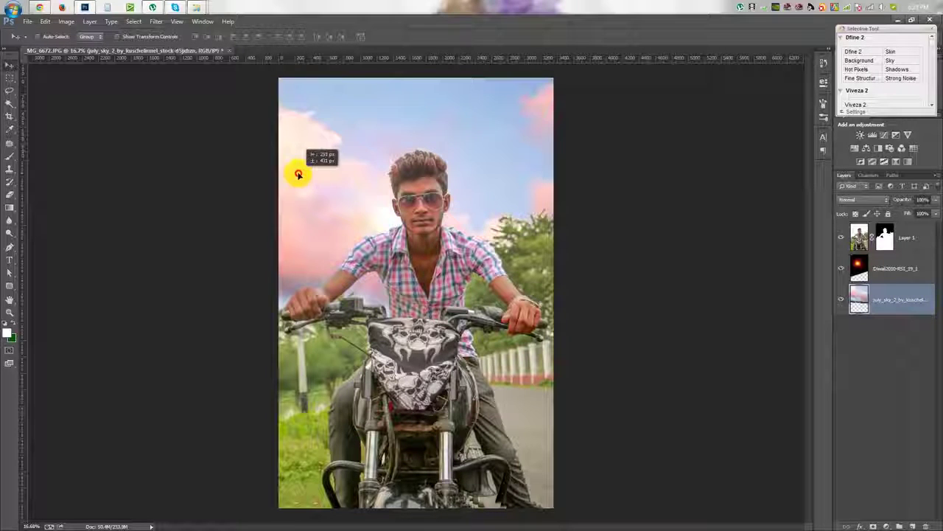
click(896, 269)
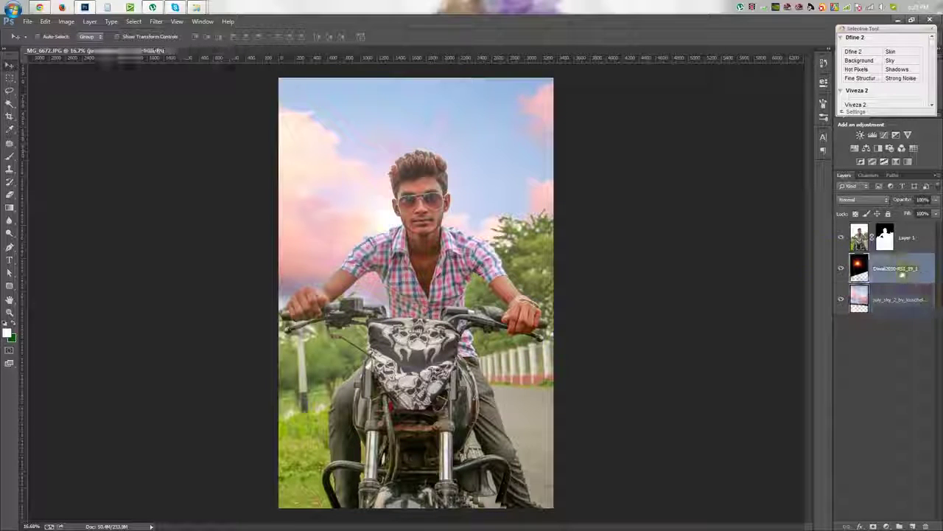
key(ctrl+j)
key(ctrl+shift+bracketright)
mouse_move(442, 221)
mouse_down()
mouse_move(455, 230)
mouse_move(453, 221)
mouse_up()
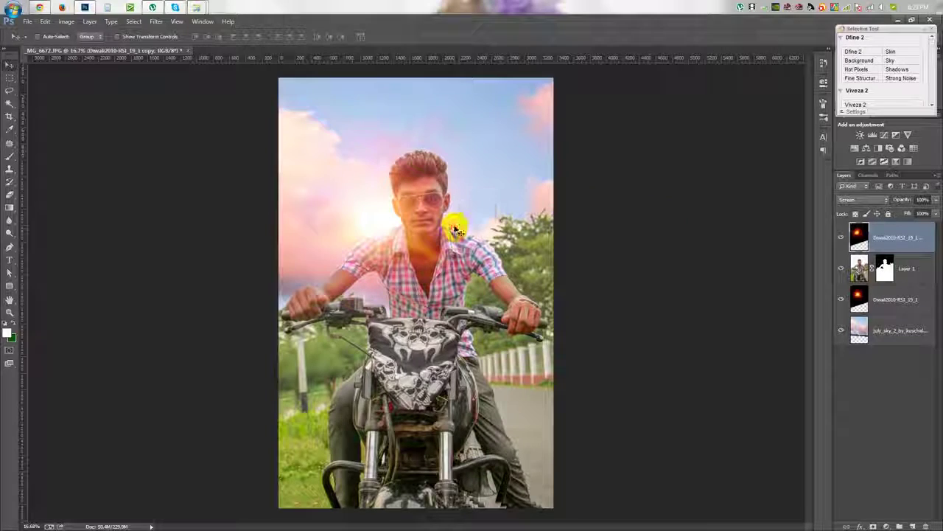
Enlarge the glow copy to about 132% and move both glows to the upper right.
key(ctrl+t)
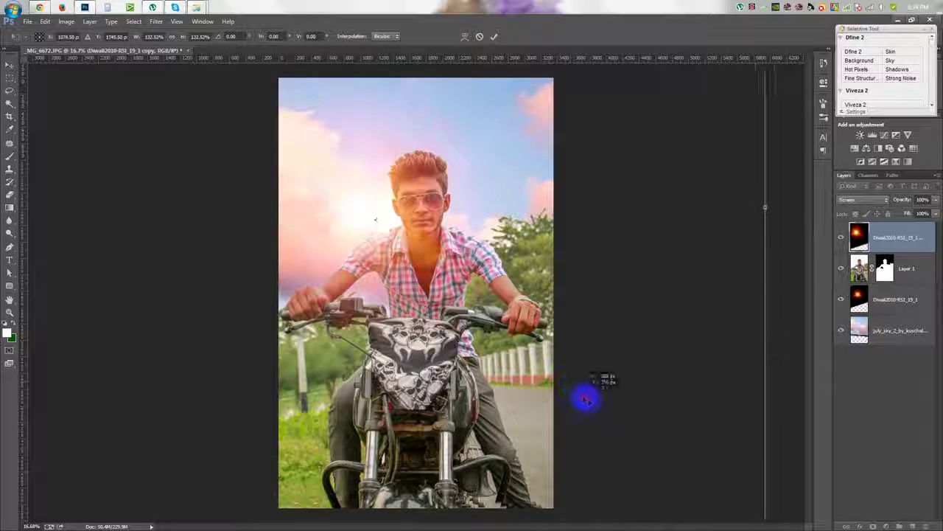
drag(678, 468, 590, 401)
click(494, 36)
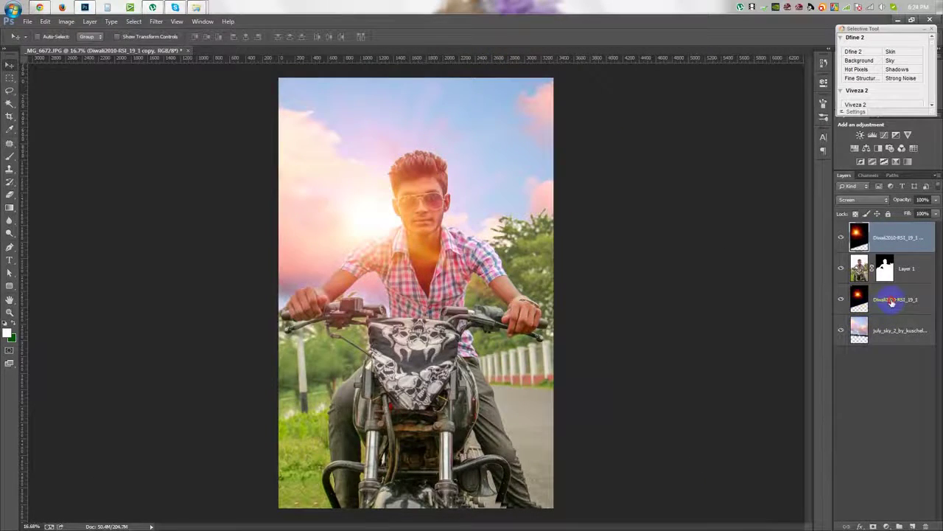
ctrl+click(895, 300)
drag(555, 265, 544, 263)
drag(472, 274, 601, 249)
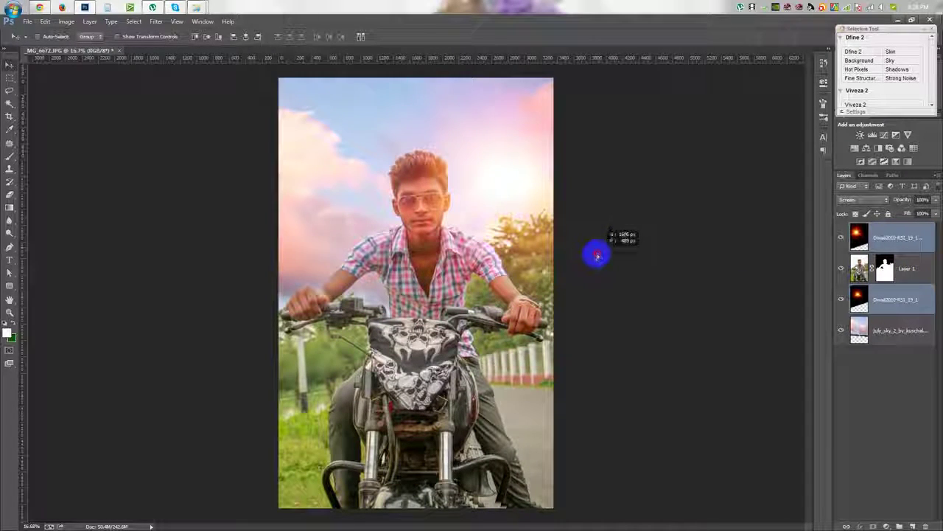
Scale both glow layers to about 149% and settle them at the upper right.
key(ctrl+t)
key(ctrl+minus)
key(ctrl+minus)
drag(642, 394, 613, 329)
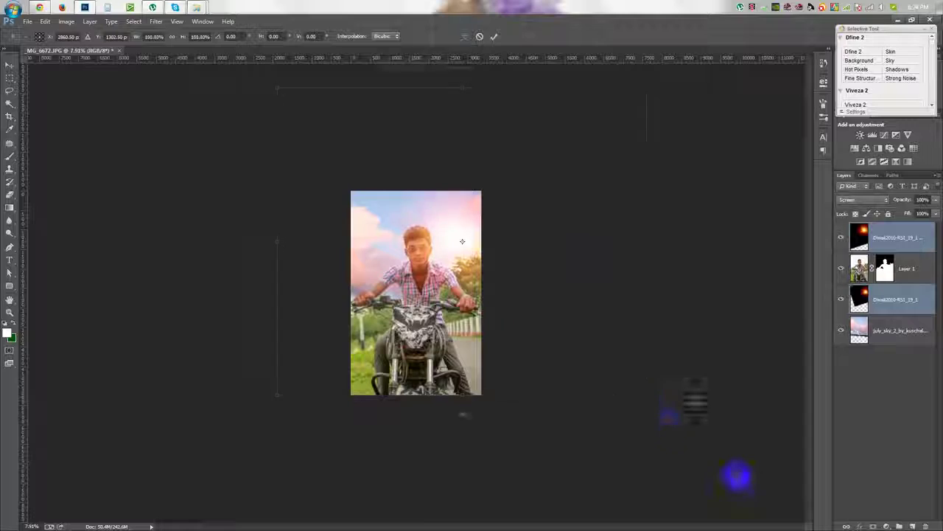
key(ctrl+0)
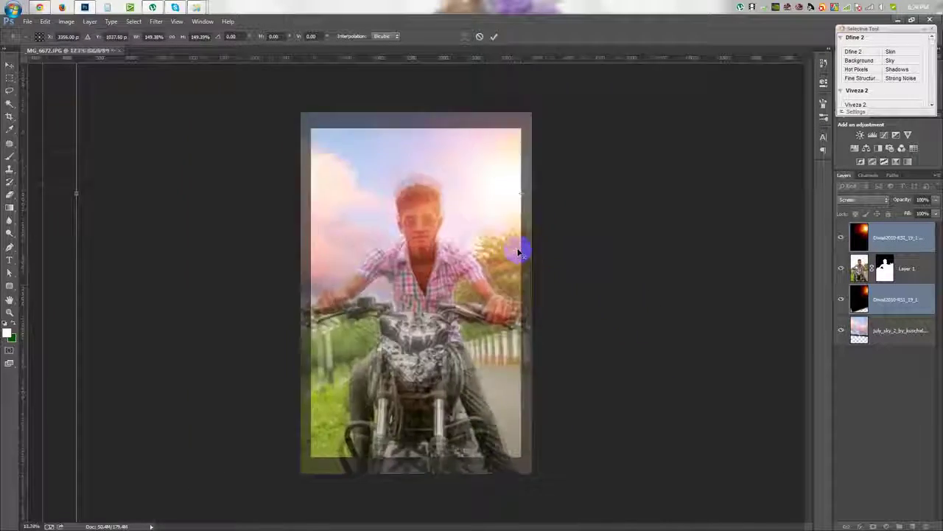
drag(523, 248, 494, 247)
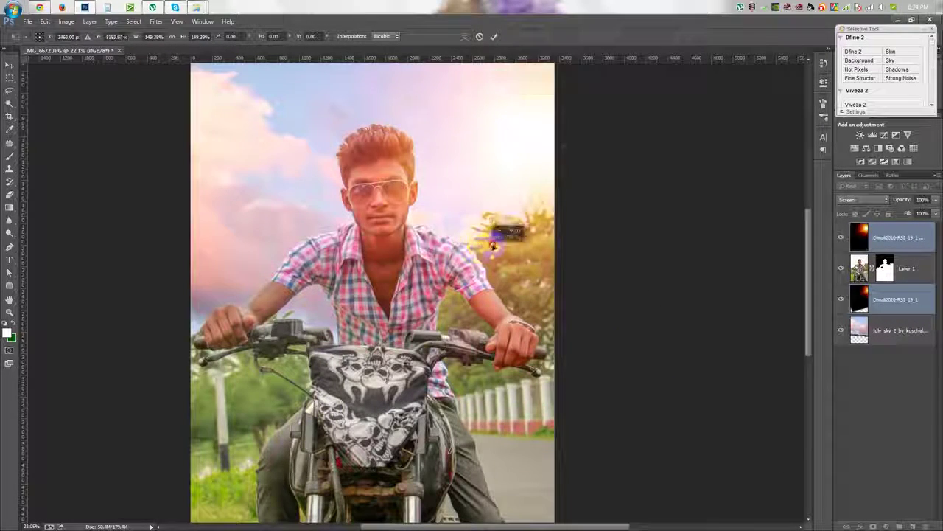
click(494, 36)
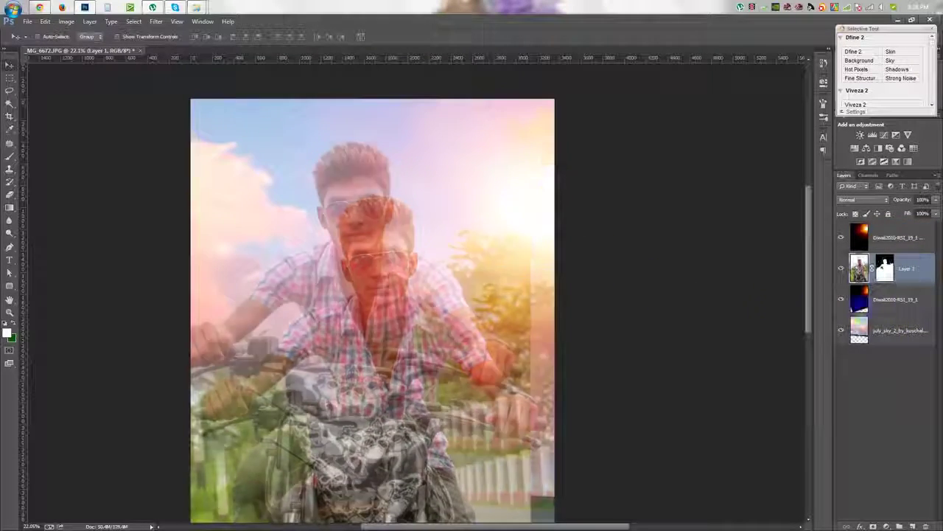
ctrl+click(895, 299)
mouse_move(695, 249)
mouse_down()
mouse_move(615, 184)
mouse_move(684, 214)
mouse_move(280, 234)
mouse_move(279, 273)
mouse_move(347, 273)
mouse_move(390, 342)
mouse_move(437, 186)
mouse_move(488, 169)
mouse_move(659, 180)
mouse_move(684, 233)
mouse_up()
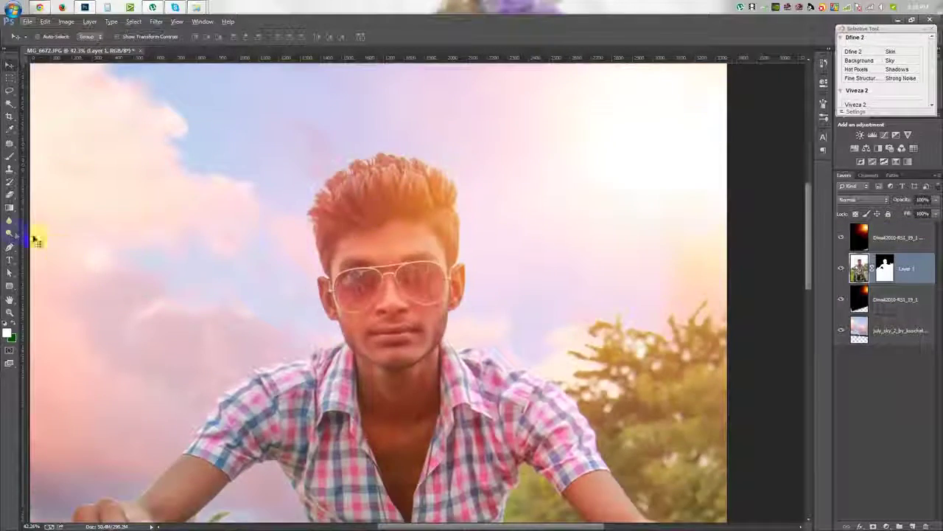
Select Layer 1 and set up the Dodge tool at Midtones, 20% exposure.
click(9, 233)
click(45, 241)
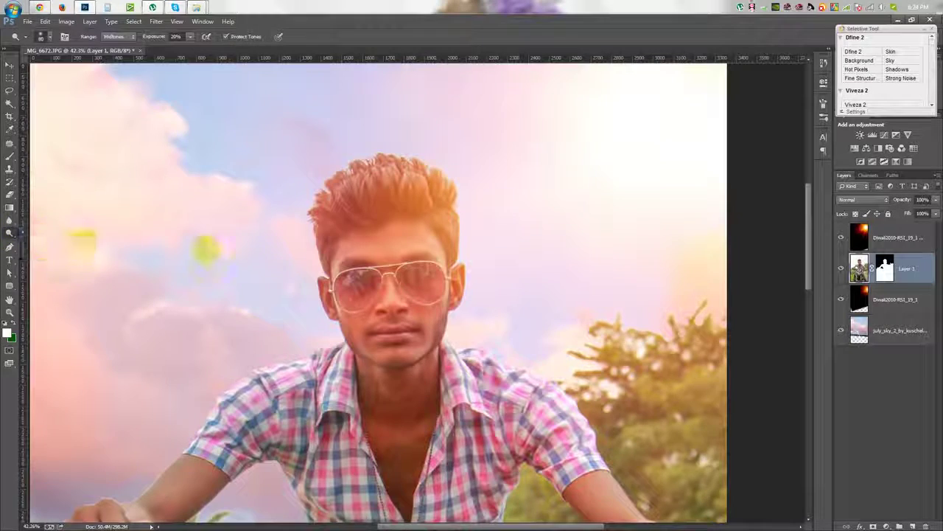
scroll(453, 243, up, 1)
right_click(453, 243)
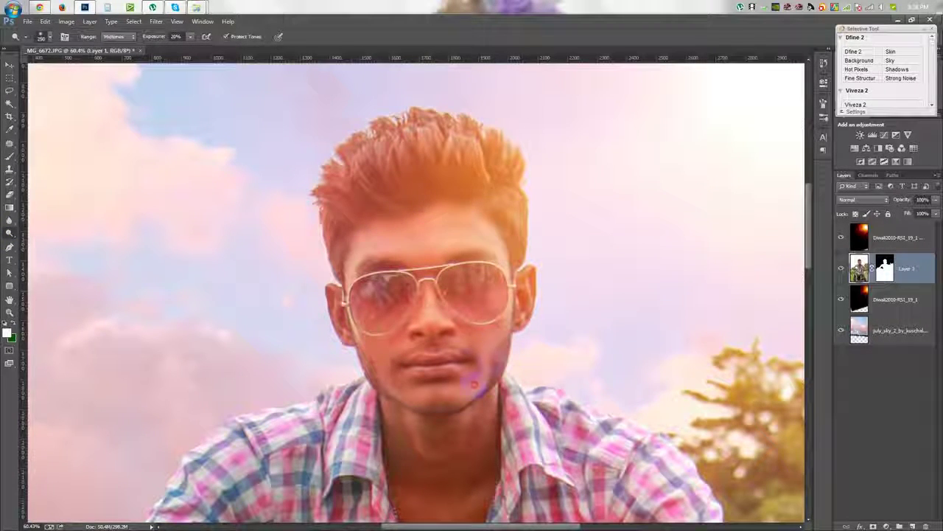
scroll(483, 402, down, 3)
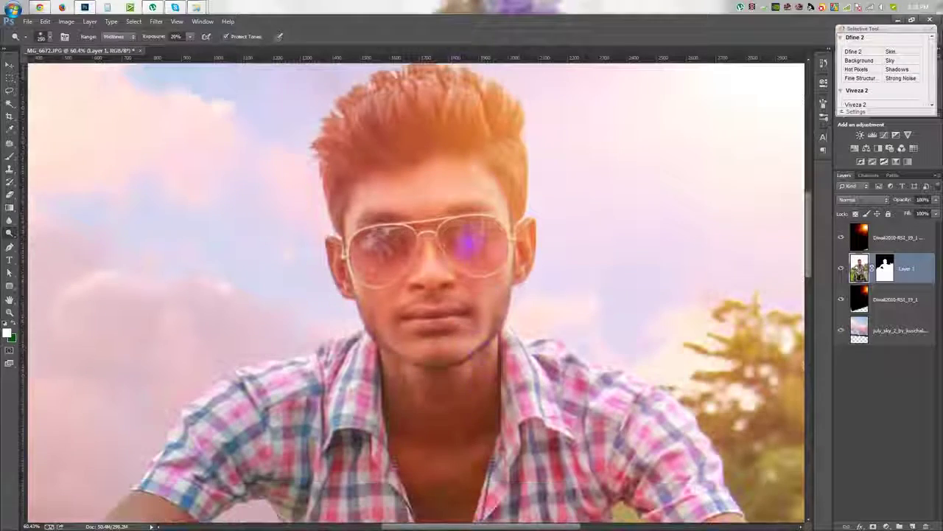
scroll(416, 463, down, 2)
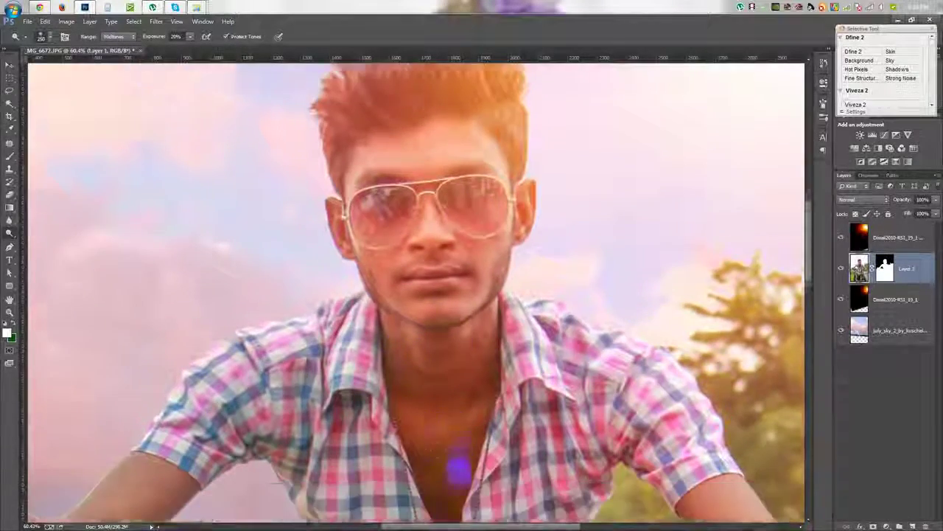
scroll(422, 355, down, 2)
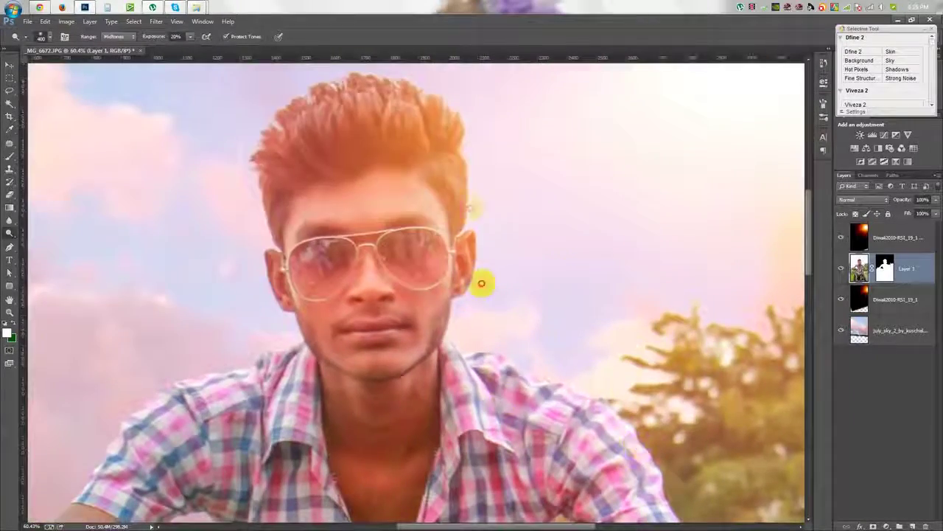
Dodge the rider's hair edge and the neck between his open collar.
drag(225, 195, 245, 144)
key(ctrl+0)
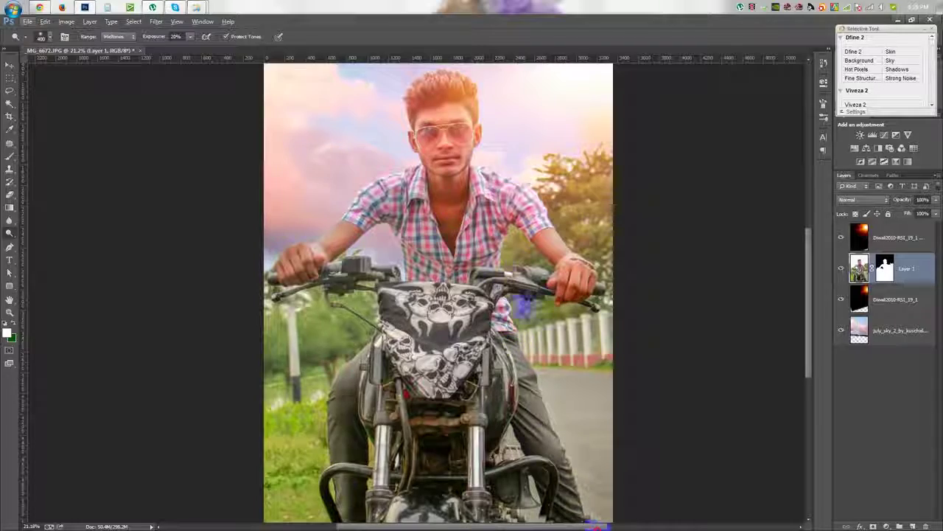
drag(387, 184, 429, 244)
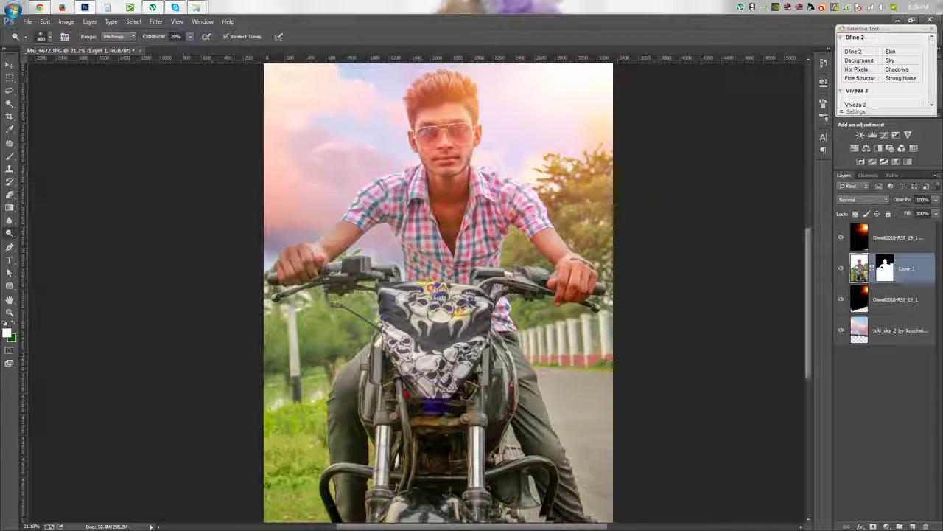
scroll(443, 126, up, 5)
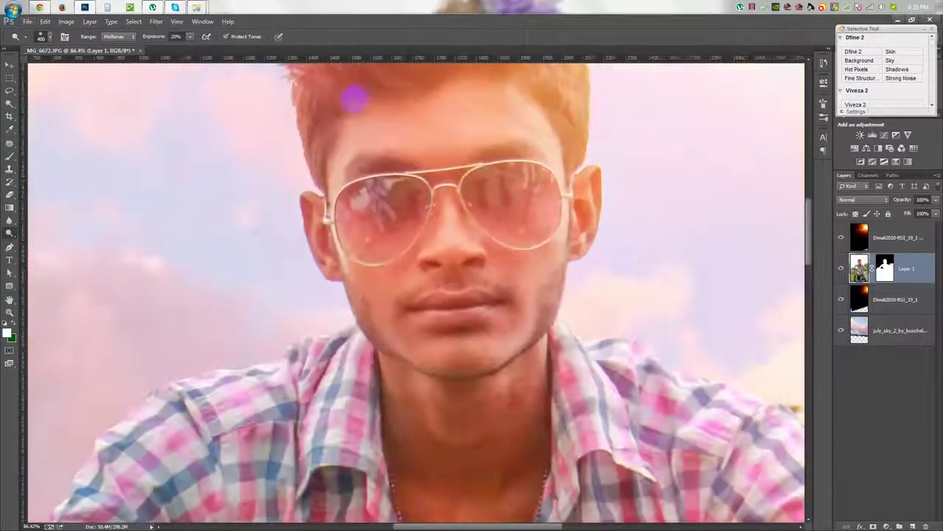
click(10, 145)
Spot-heal a blemish near the rider's eyebrow.
click(55, 138)
scroll(453, 112, up, 3)
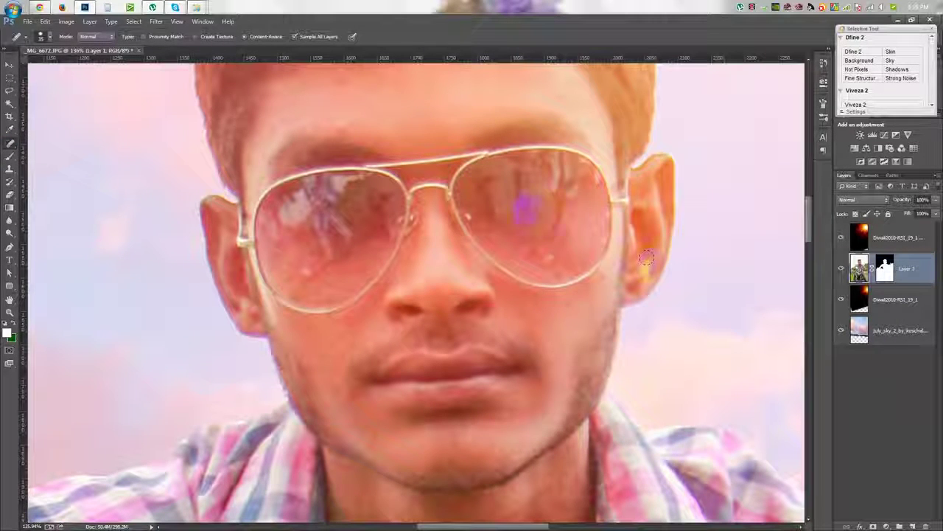
click(506, 148)
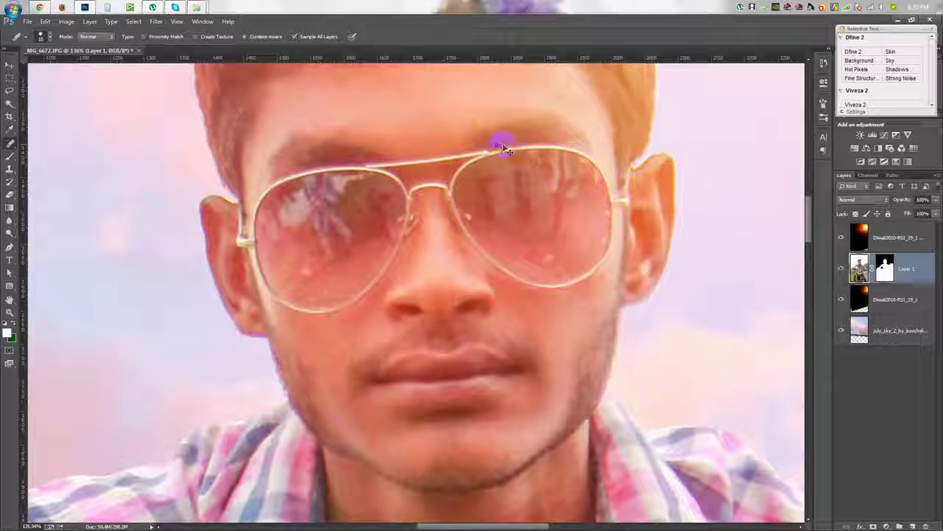
right_click(883, 283)
click(818, 219)
right_click(890, 268)
key(Escape)
click(801, 211)
Rasterize the rider layer after the smart-object error so the face can be healed.
click(493, 213)
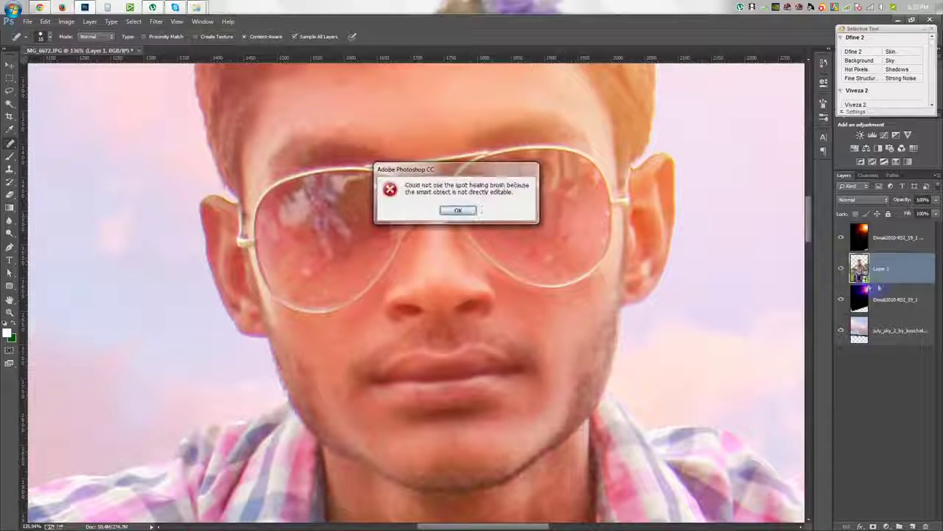
click(457, 209)
right_click(869, 269)
click(792, 273)
scroll(501, 137, up, 2)
scroll(443, 140, up, 2)
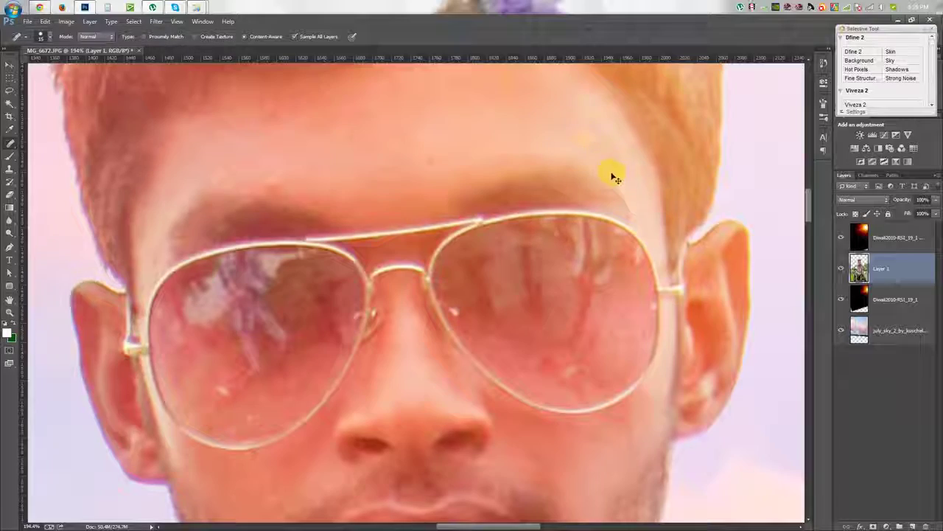
scroll(464, 173, down, 3)
scroll(464, 173, down, 2)
scroll(465, 173, down, 1)
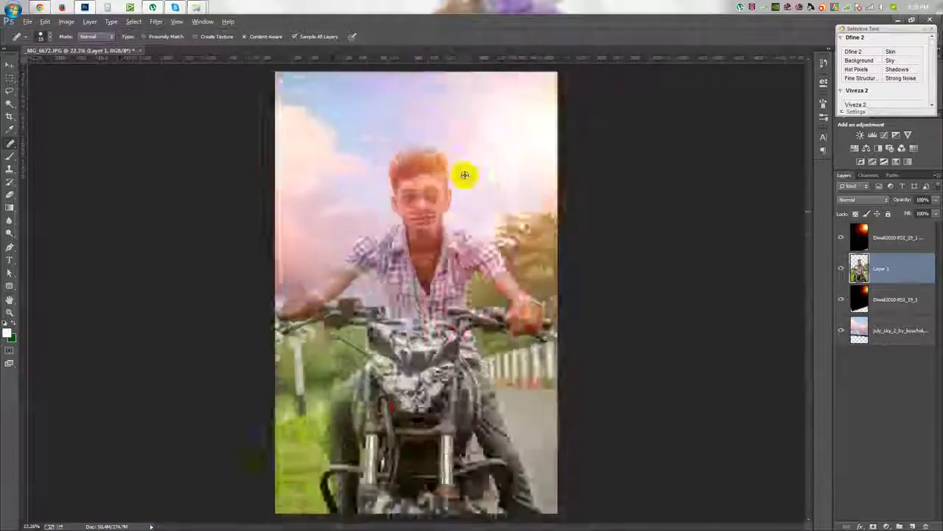
Select the top layer and crop away the photo's ragged edges.
click(10, 65)
click(896, 237)
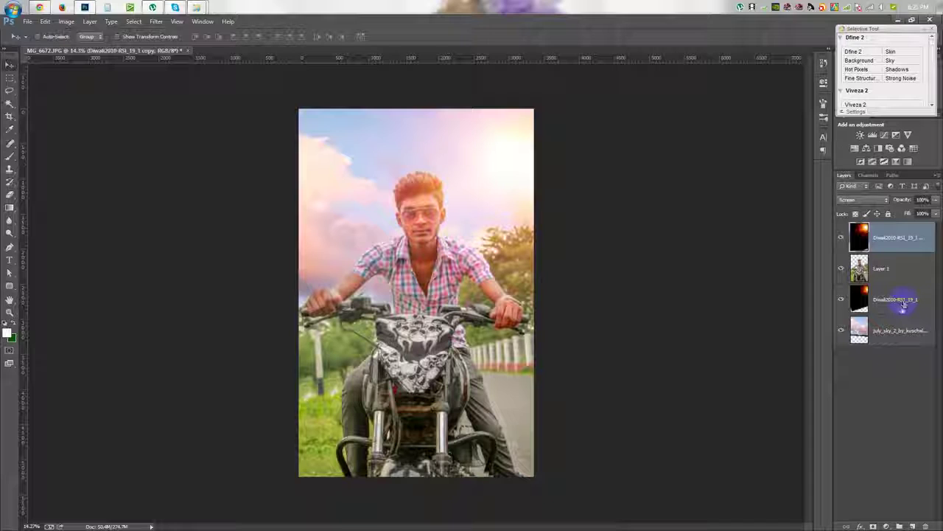
click(10, 116)
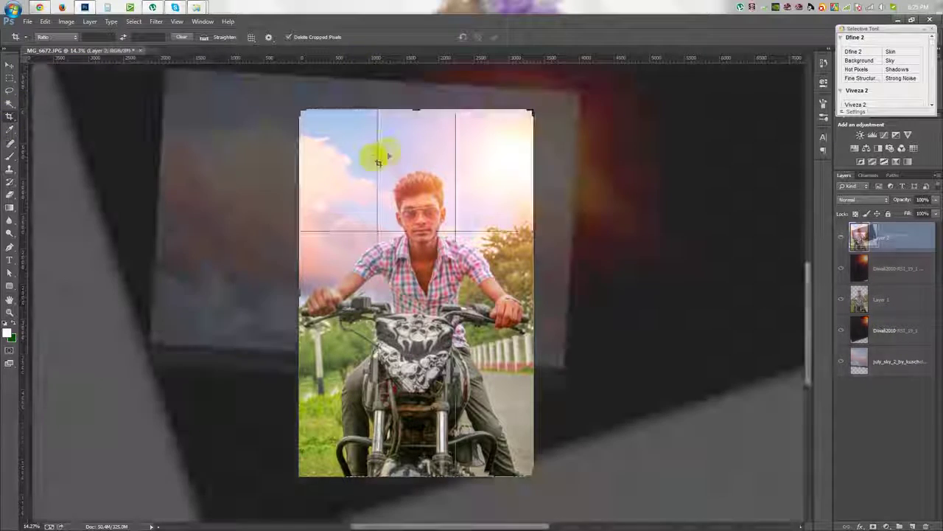
click(493, 38)
click(10, 65)
click(857, 104)
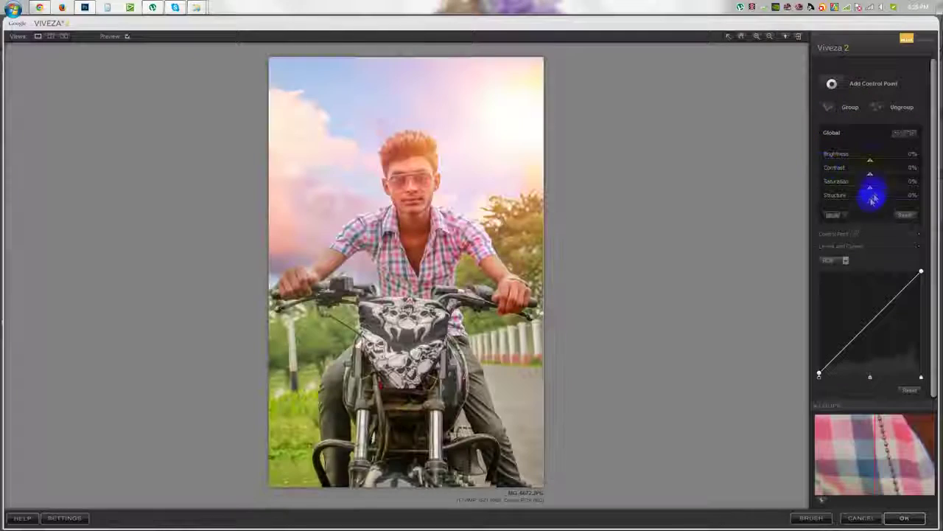
Apply Viveza 2 global Brightness 5%, Contrast −7%, Saturation 14% and Structure 37%.
drag(870, 195, 897, 204)
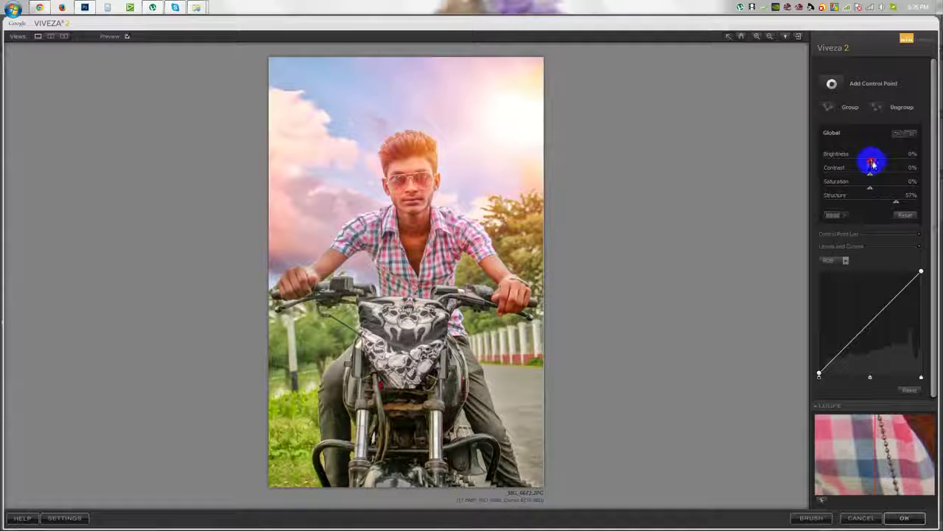
drag(873, 175, 894, 206)
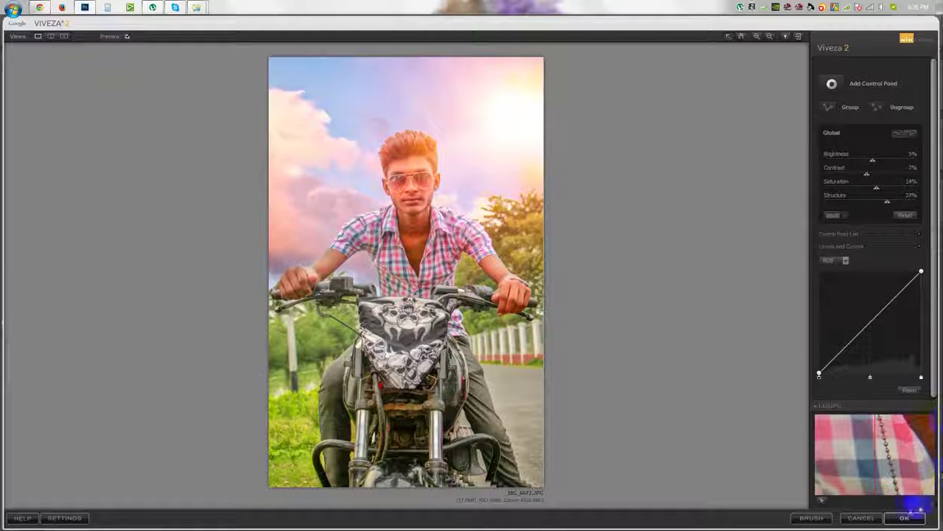
click(905, 517)
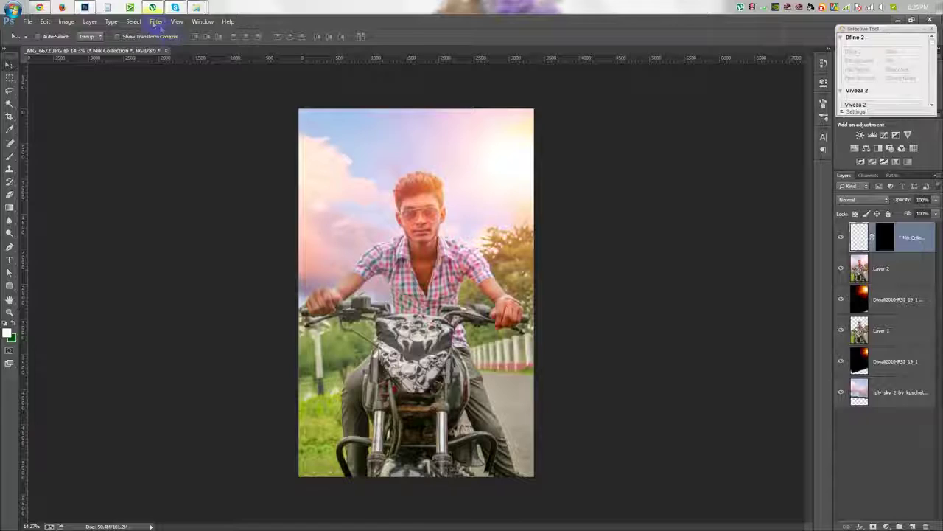
click(155, 21)
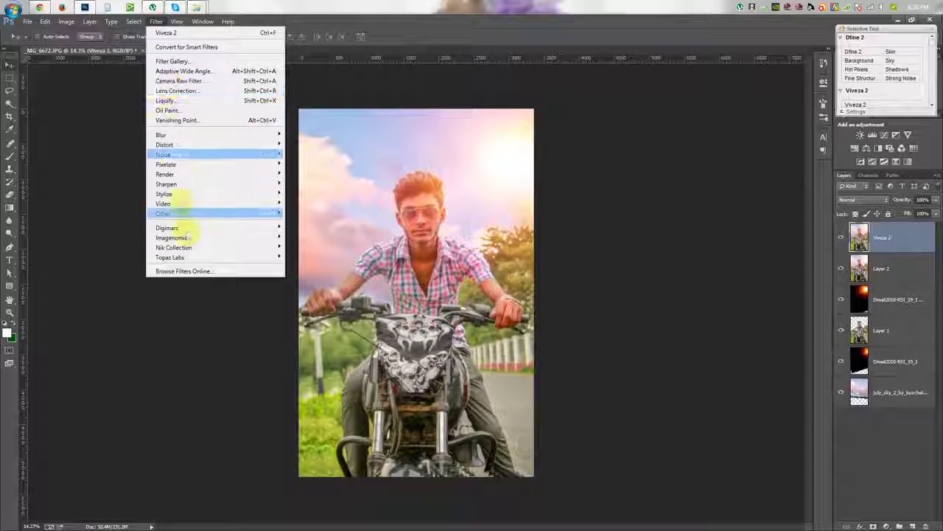
In Color Efex Pro 4, preview filters from B/W Conversion onward and apply Foliage.
mouse_move(174, 247)
click(309, 257)
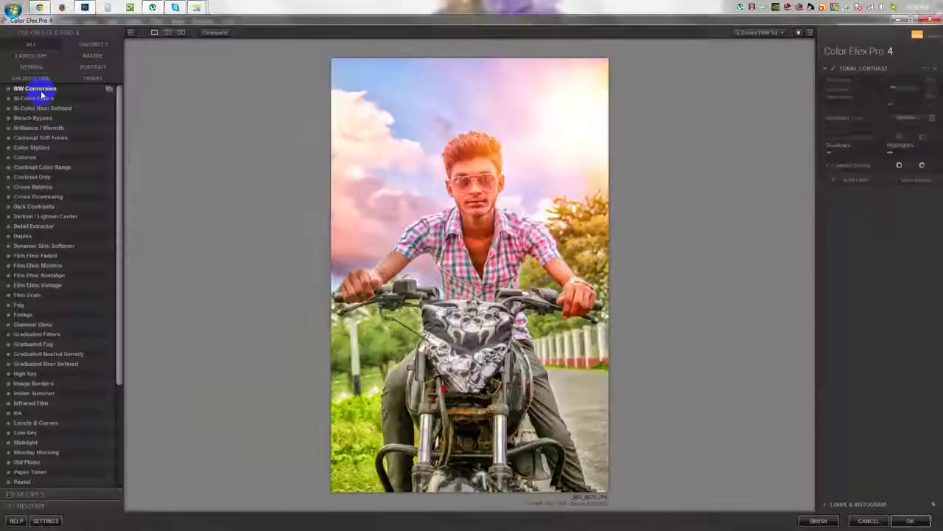
click(41, 90)
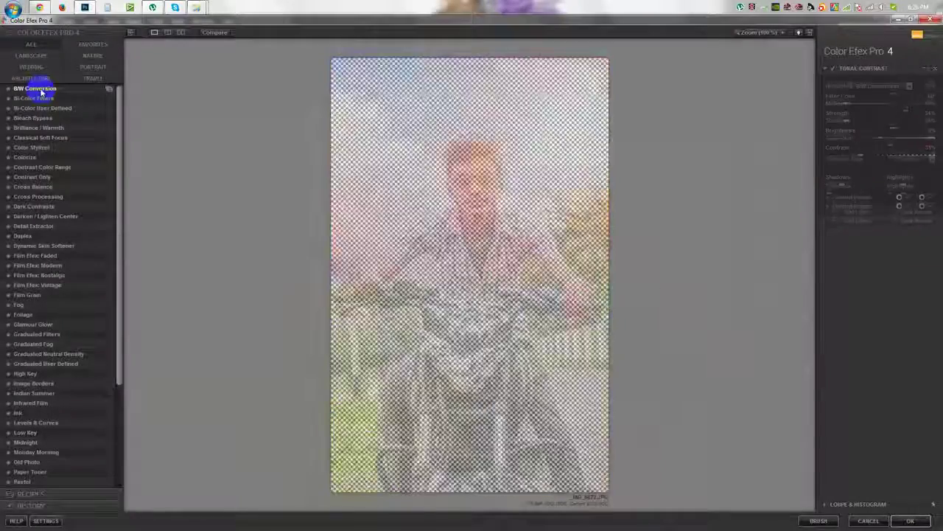
click(49, 108)
click(37, 118)
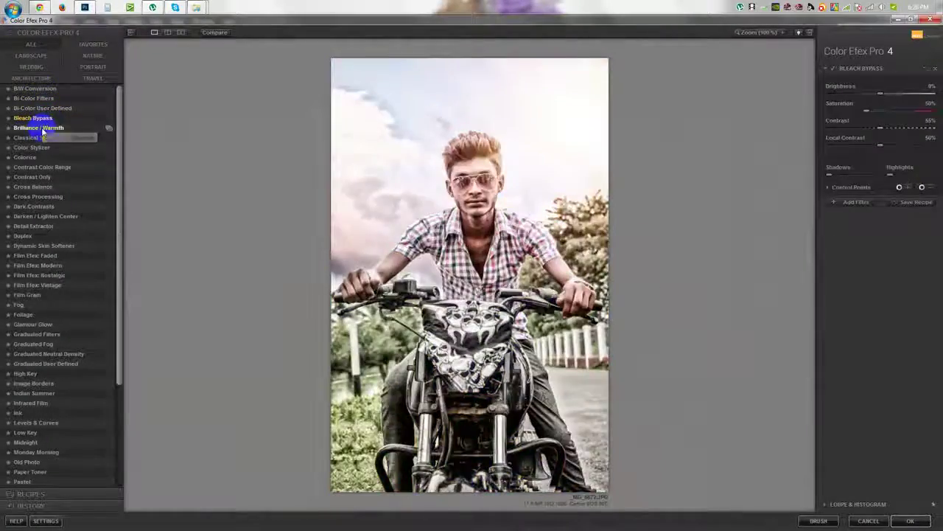
click(40, 137)
click(25, 157)
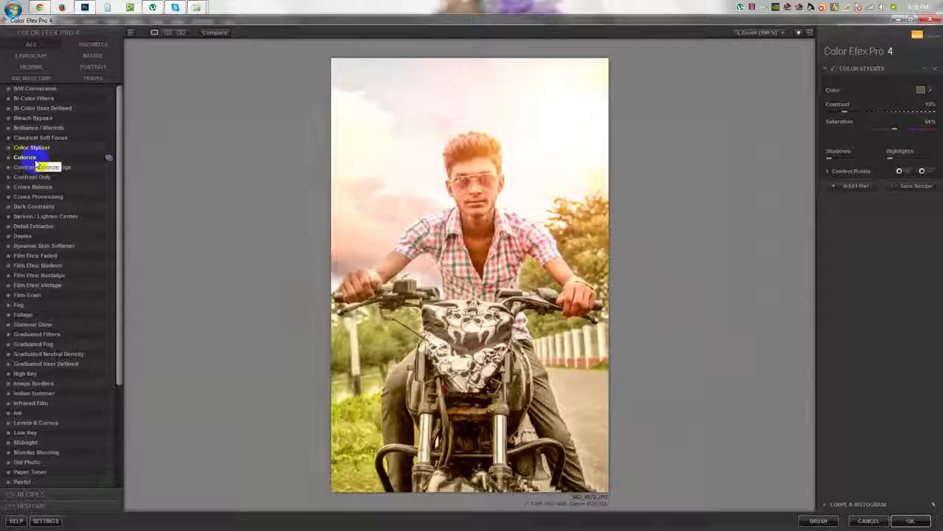
click(37, 177)
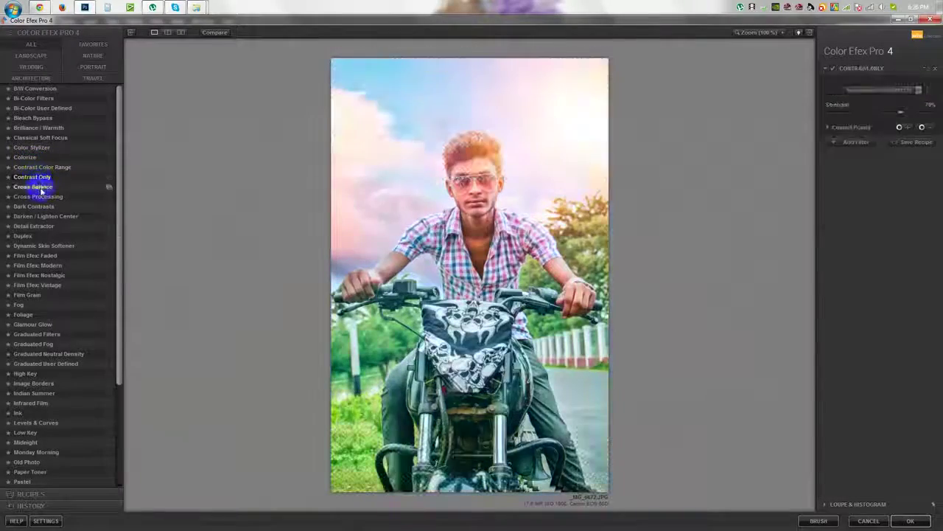
click(38, 196)
click(933, 90)
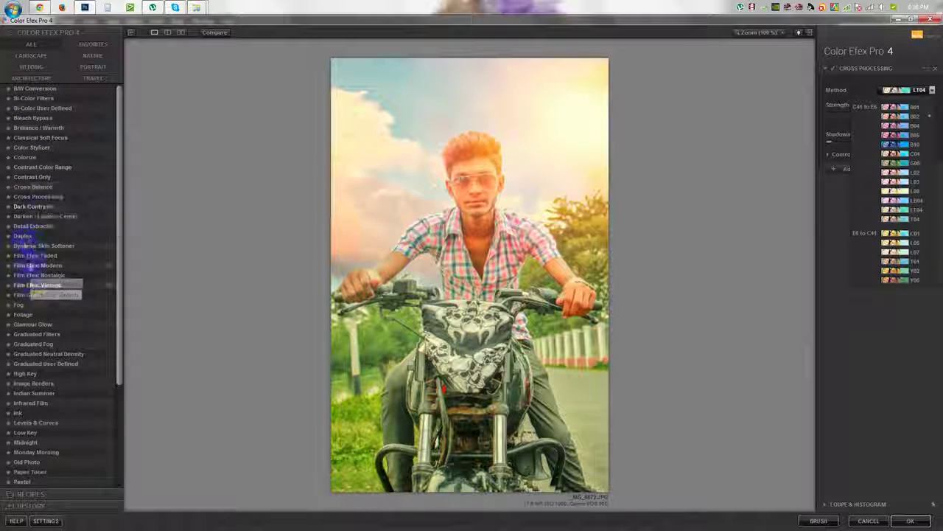
click(33, 394)
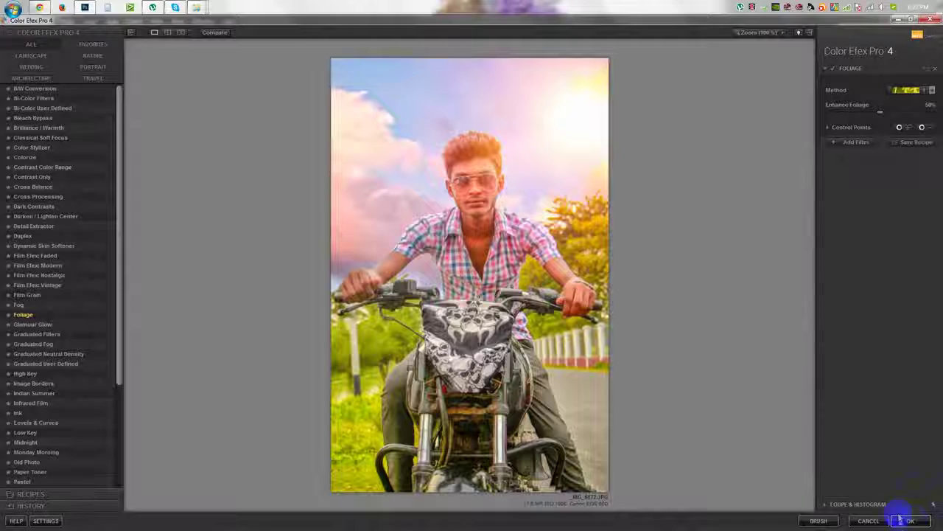
click(910, 520)
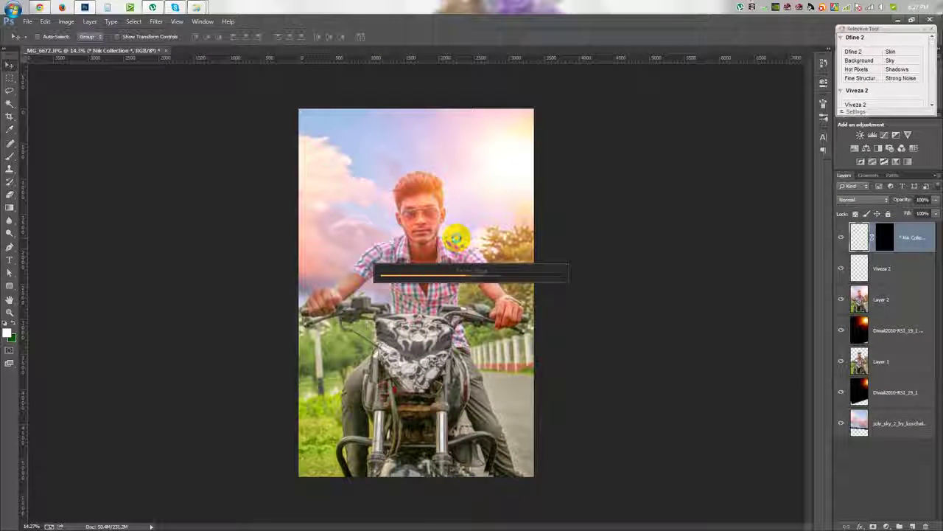
Add Camera Raw grain and a −28 post-crop vignette to the Foliage layer.
click(133, 21)
mouse_move(155, 22)
click(177, 81)
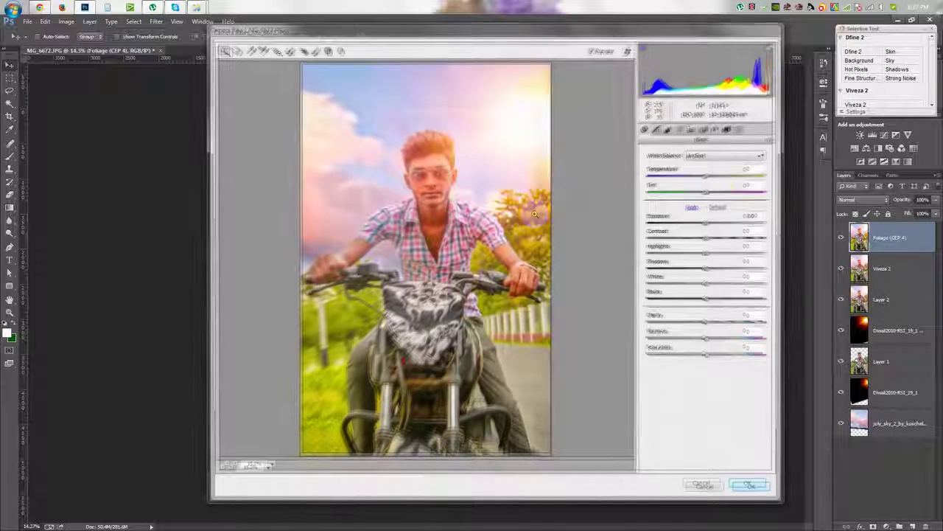
click(715, 128)
drag(707, 255, 691, 255)
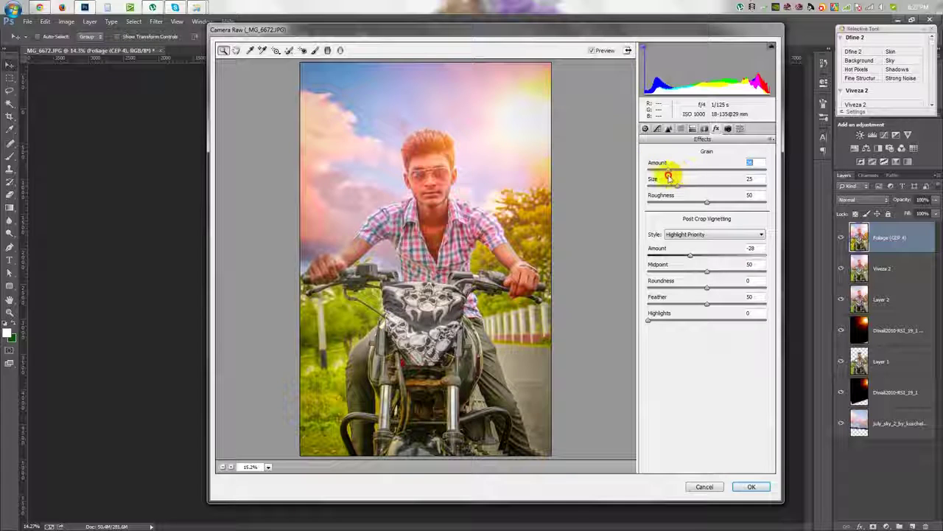
click(751, 486)
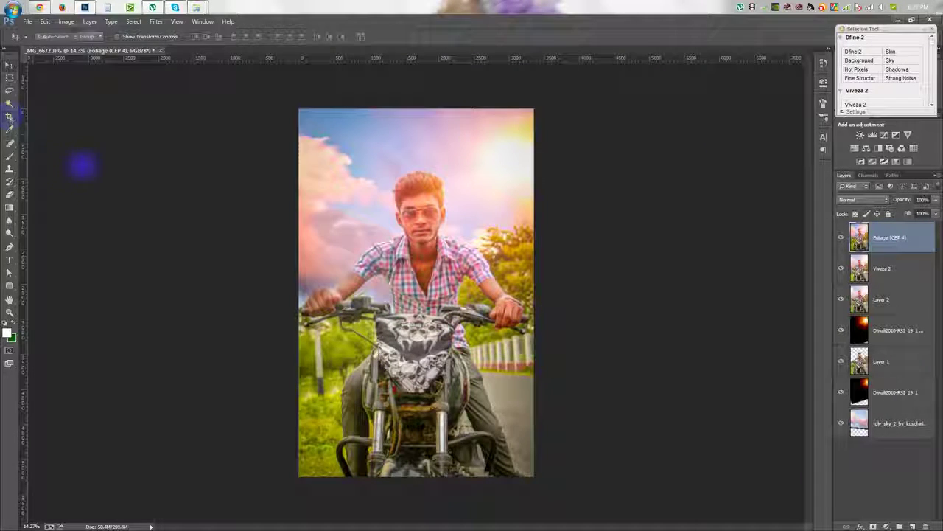
Crop the bottom and right edges slightly tighter and fit the image on screen.
click(10, 117)
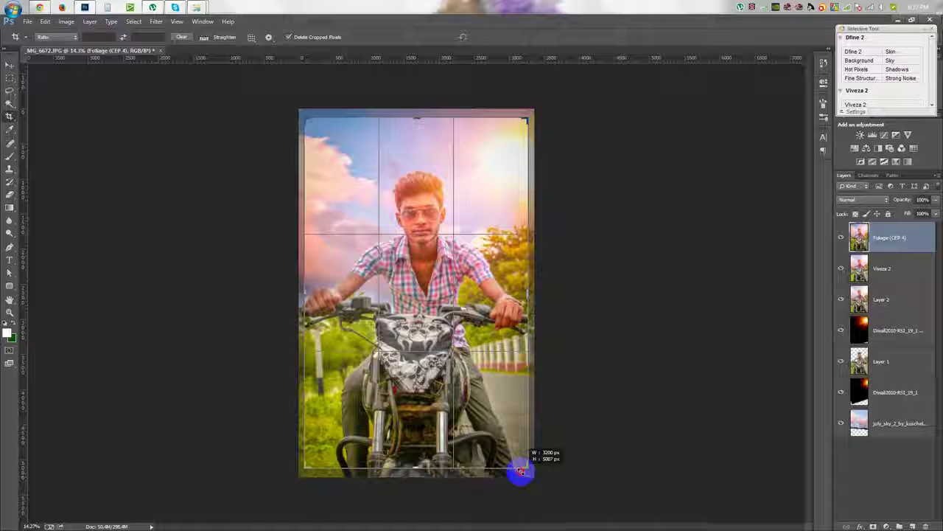
drag(529, 475, 524, 469)
click(493, 37)
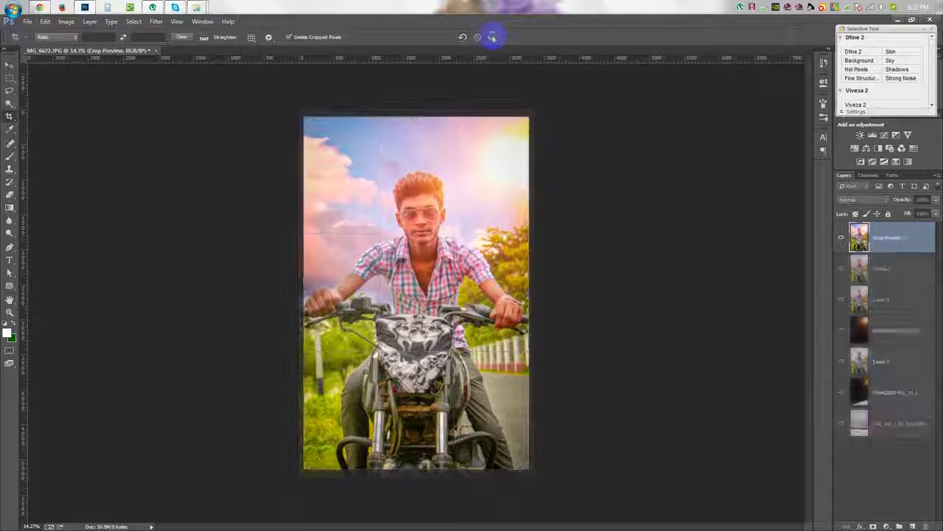
key(v)
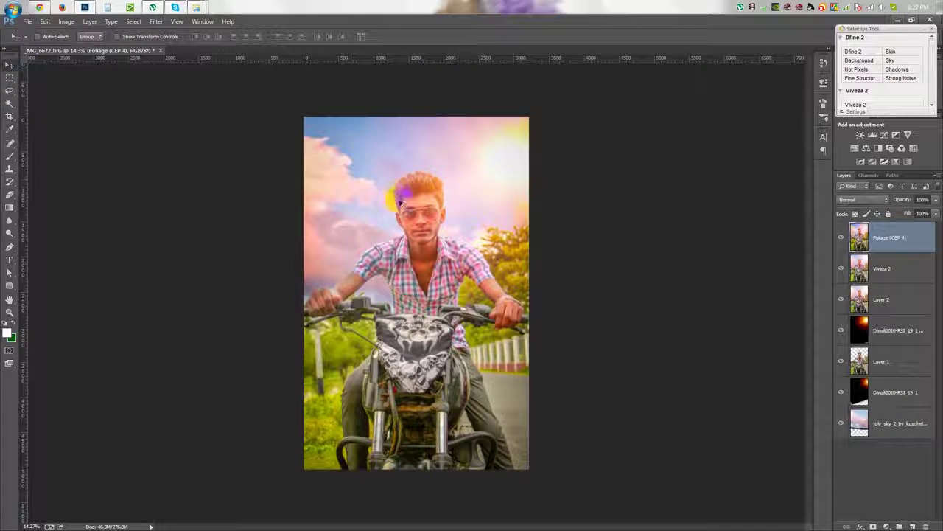
key(ctrl+0)
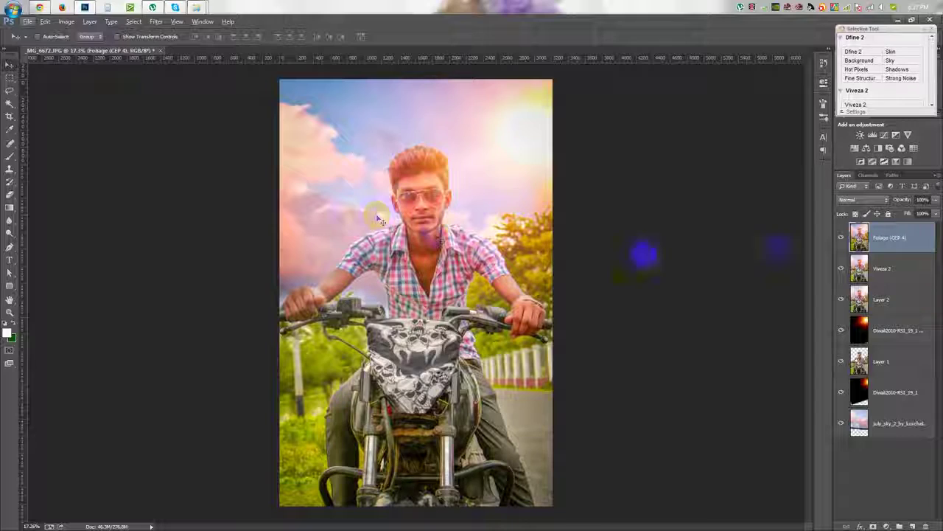
In Camera Raw, draw a graduated filter from the bottom up to the rider's head.
click(156, 21)
click(184, 85)
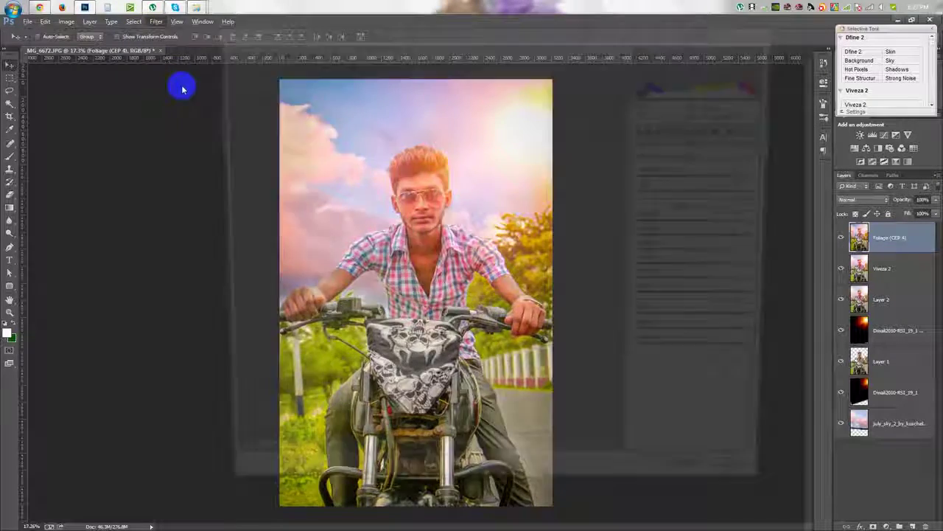
key(g)
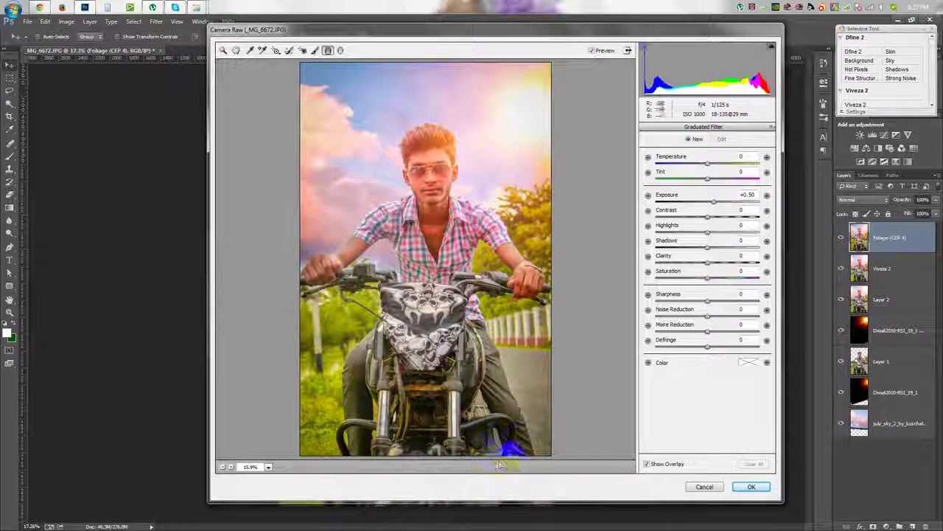
drag(511, 453, 423, 151)
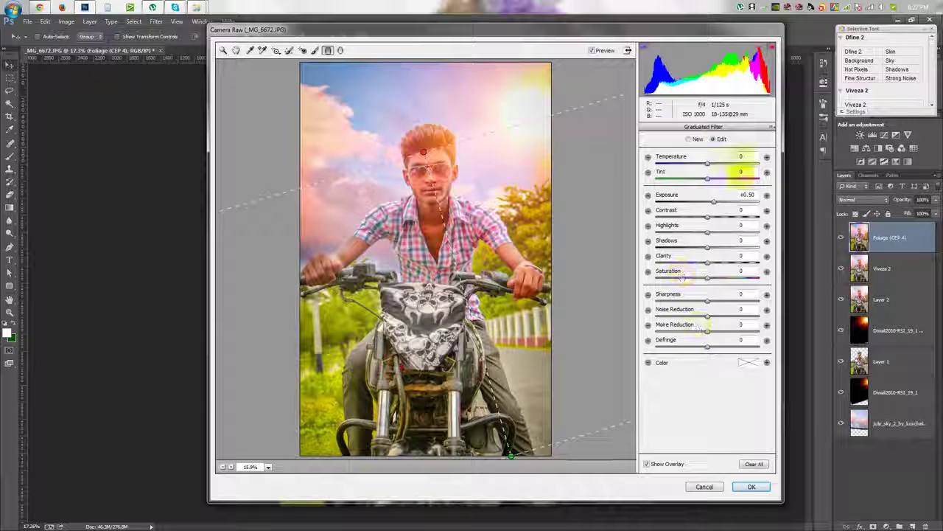
Set the gradient to Temperature −31, Highlights +100, Clarity +66, Saturation −68, adjust its pins, and apply.
click(694, 201)
drag(695, 201, 699, 200)
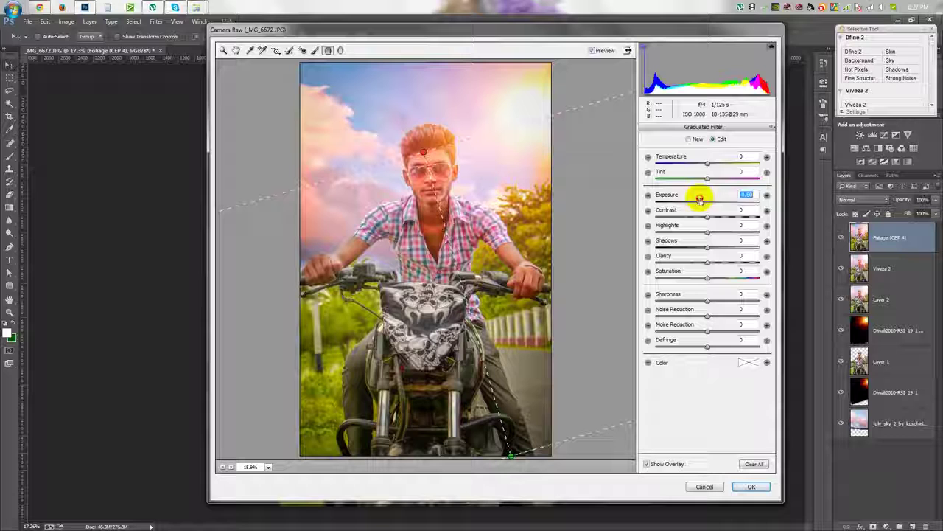
mouse_move(706, 168)
mouse_down()
mouse_move(662, 146)
mouse_move(689, 155)
mouse_move(693, 178)
mouse_move(680, 178)
mouse_up()
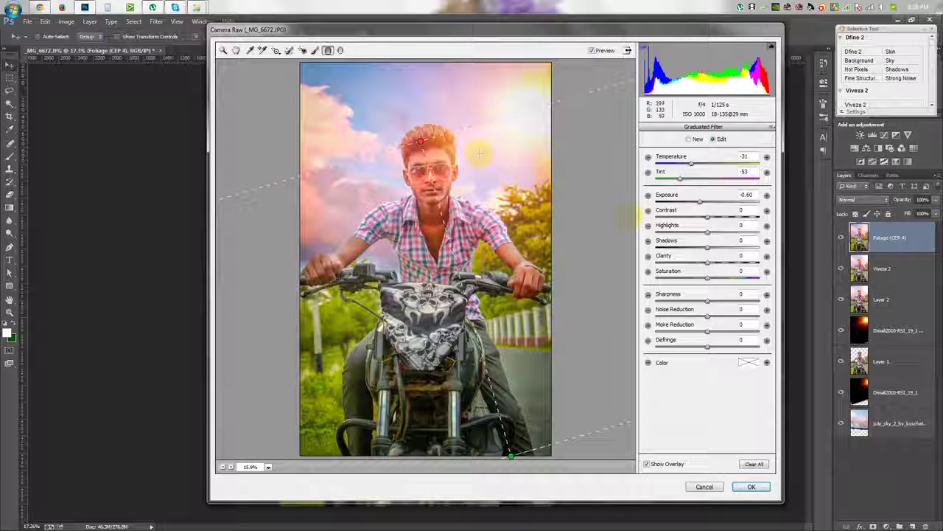
drag(708, 232, 790, 250)
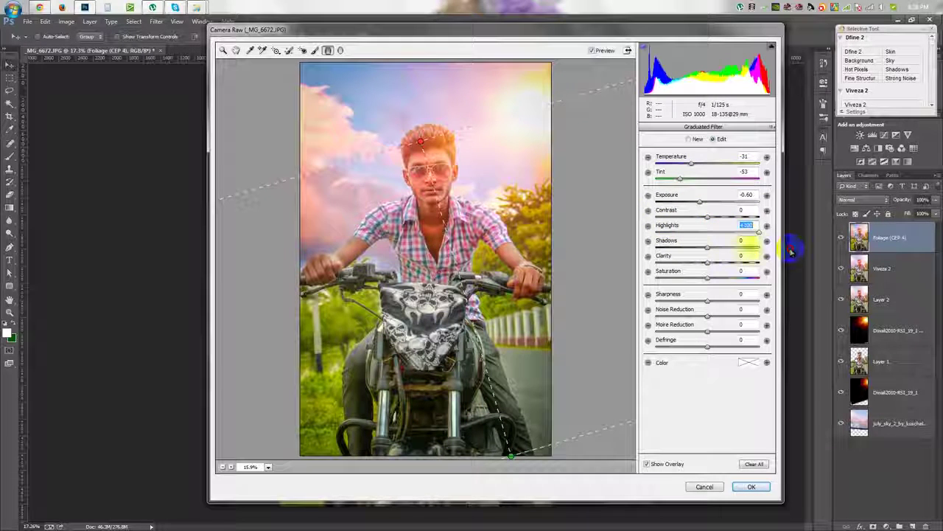
mouse_move(709, 262)
mouse_down()
mouse_move(743, 264)
mouse_move(721, 247)
mouse_move(682, 279)
mouse_move(670, 274)
mouse_up()
click(718, 249)
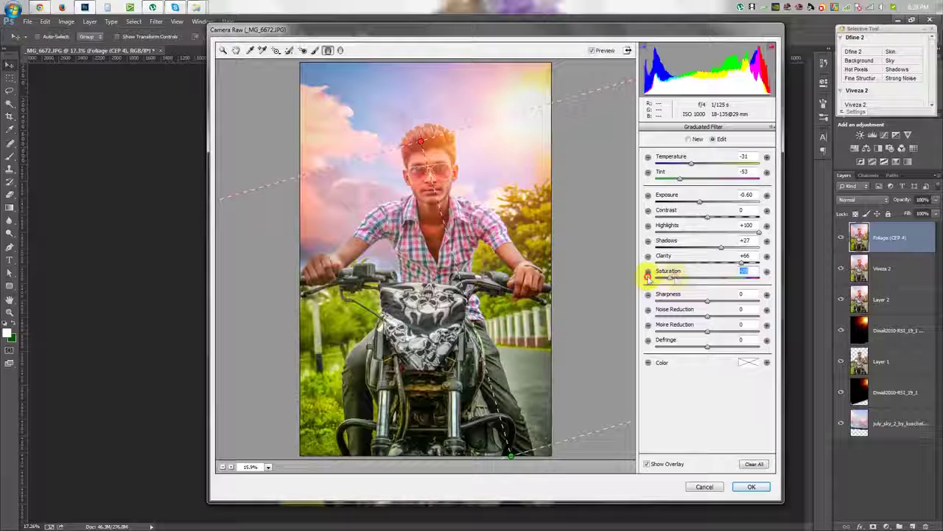
drag(507, 443, 507, 422)
mouse_move(420, 140)
mouse_down()
mouse_move(381, 64)
mouse_move(412, 114)
mouse_move(446, 233)
mouse_up()
click(751, 487)
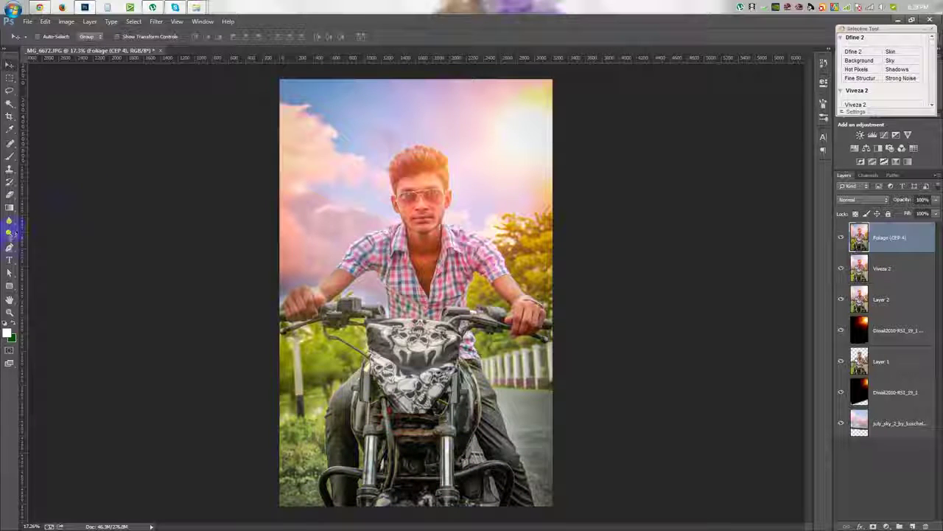
Start a new empty type layer on the photo, then bring Chrome forward with a new tab.
key(t)
click(346, 111)
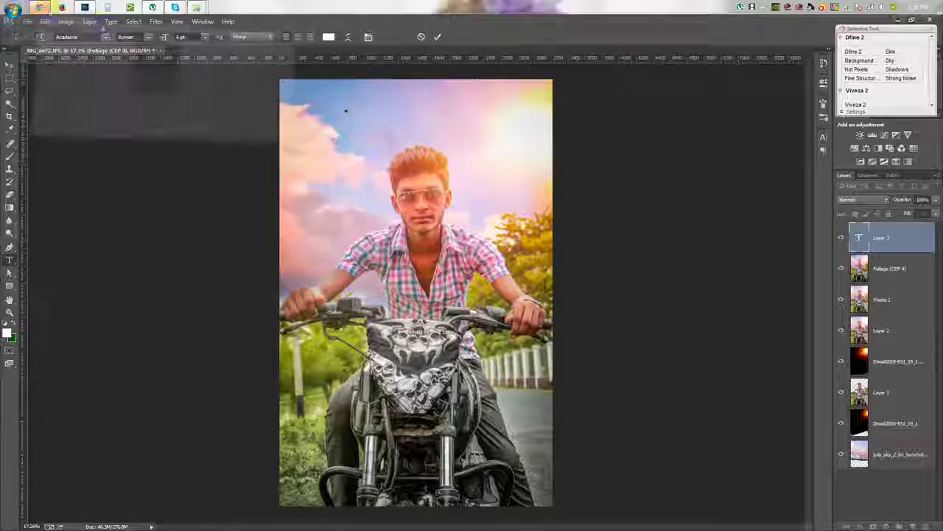
click(40, 7)
click(205, 23)
right_click(205, 33)
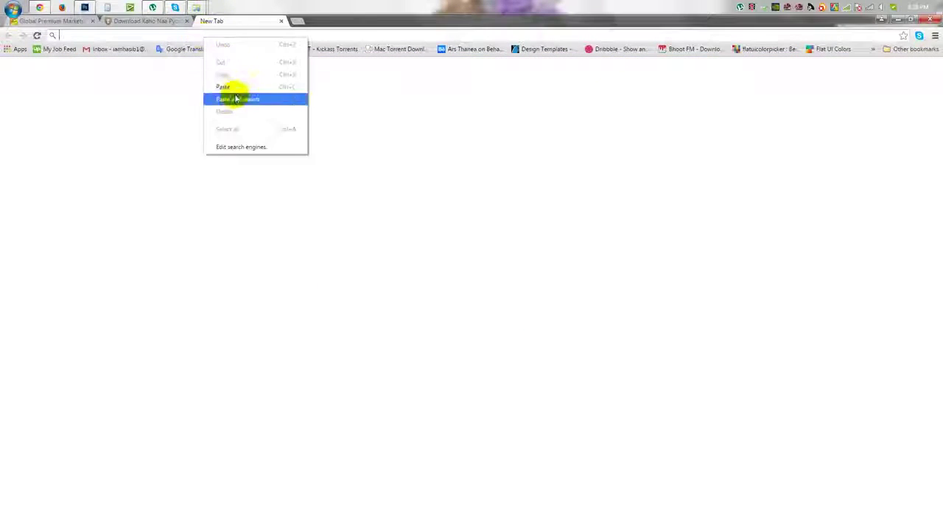
Search Google for 'Let's Raid' and paste the phrase into Google Translate before returning to Photoshop.
click(230, 98)
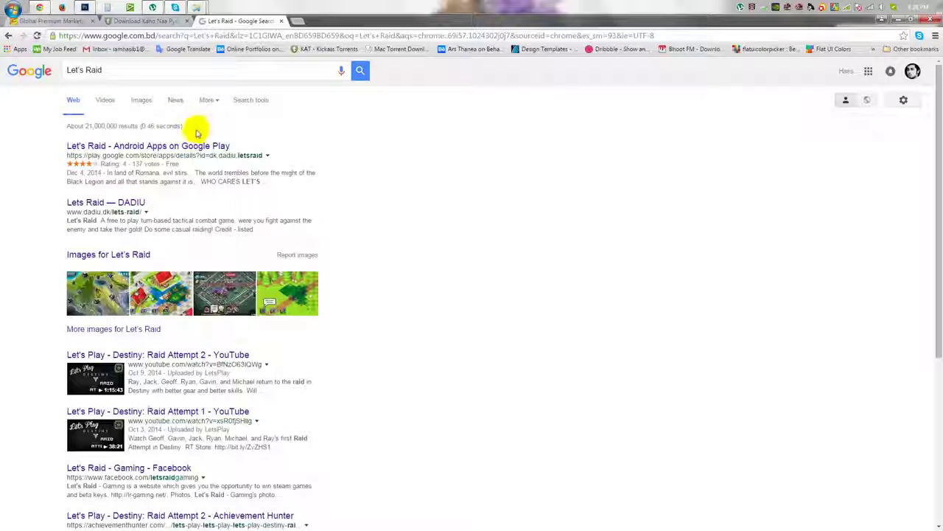
triple_click(125, 70)
key(ctrl+c)
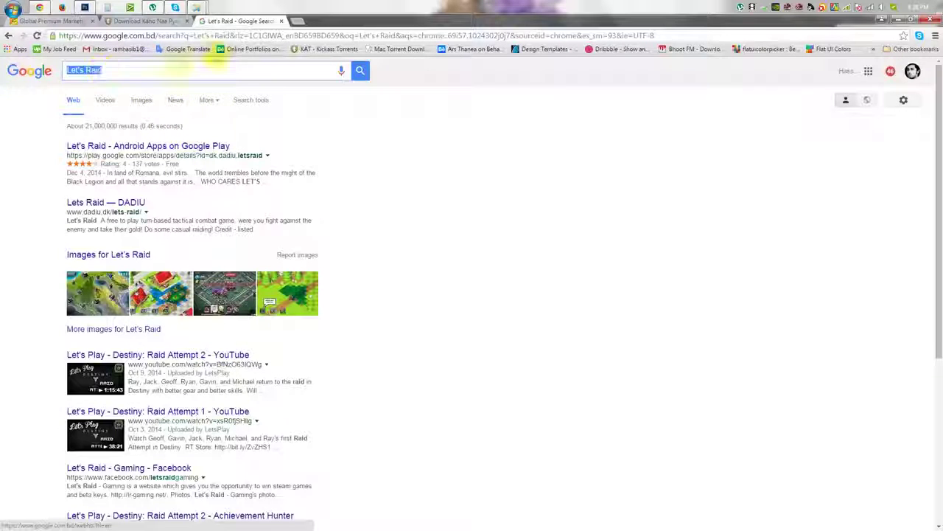
click(170, 51)
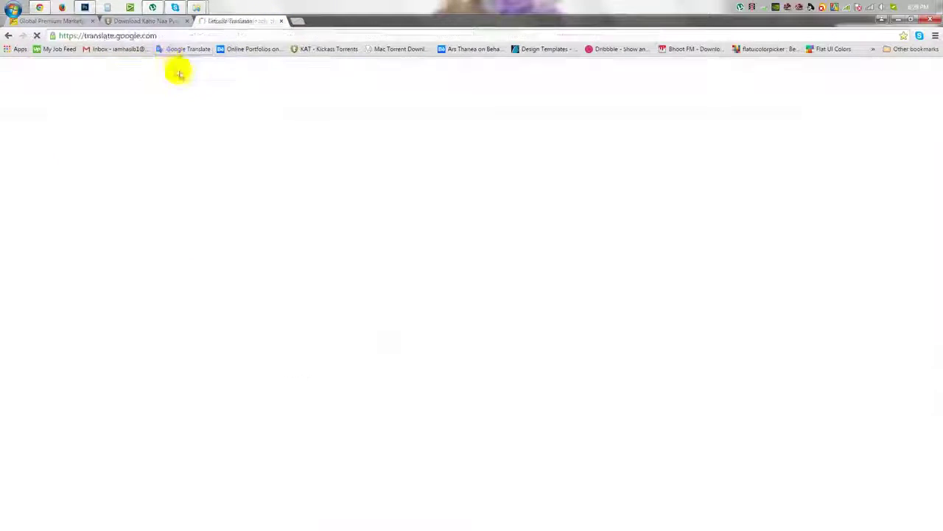
key(ctrl+v)
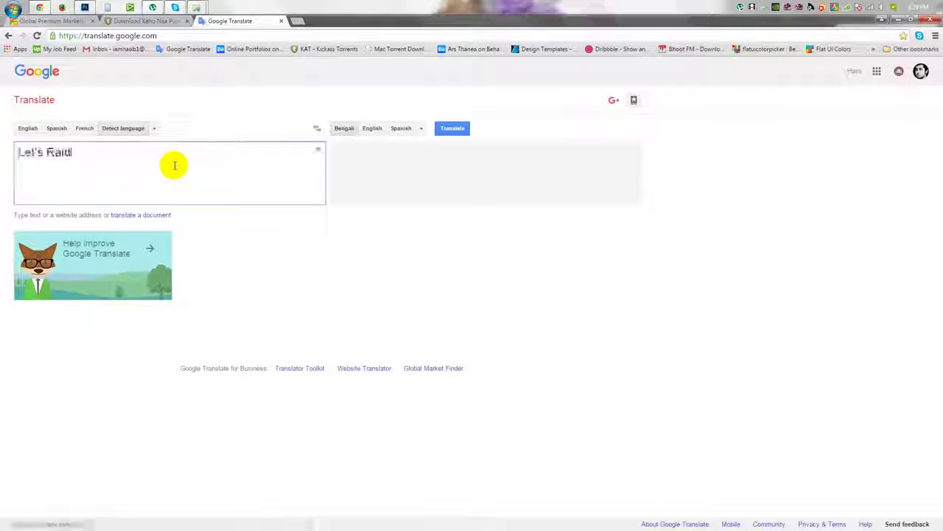
click(900, 20)
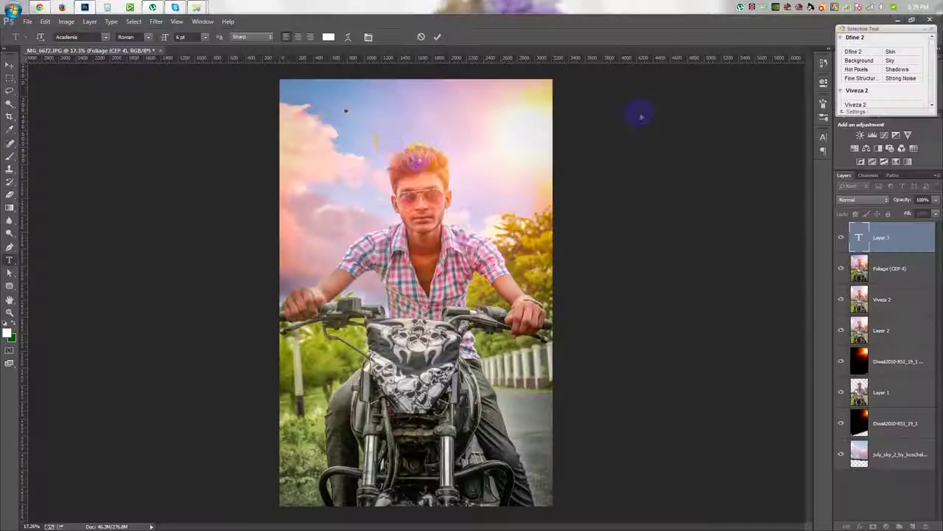
Enlarge the 'Let's Raid' text to 385 pt and try several typefaces on it.
drag(171, 40, 508, 160)
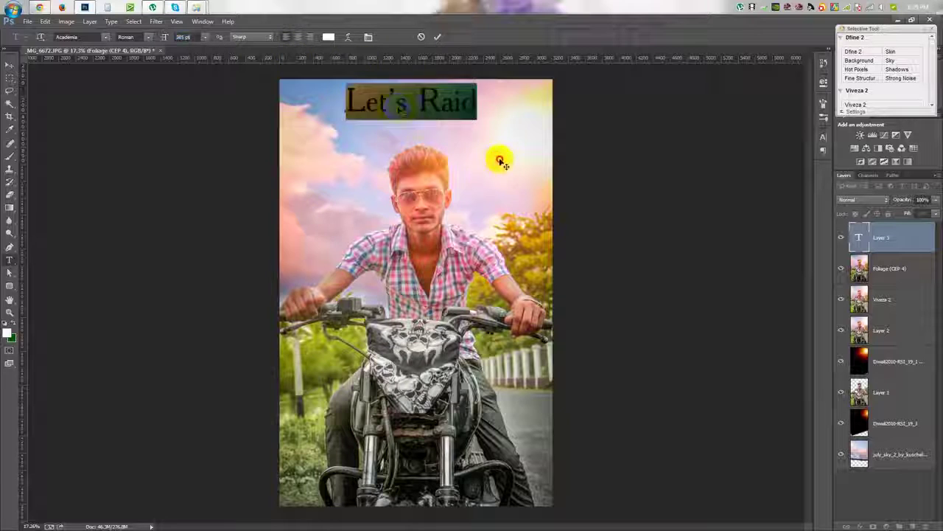
click(824, 140)
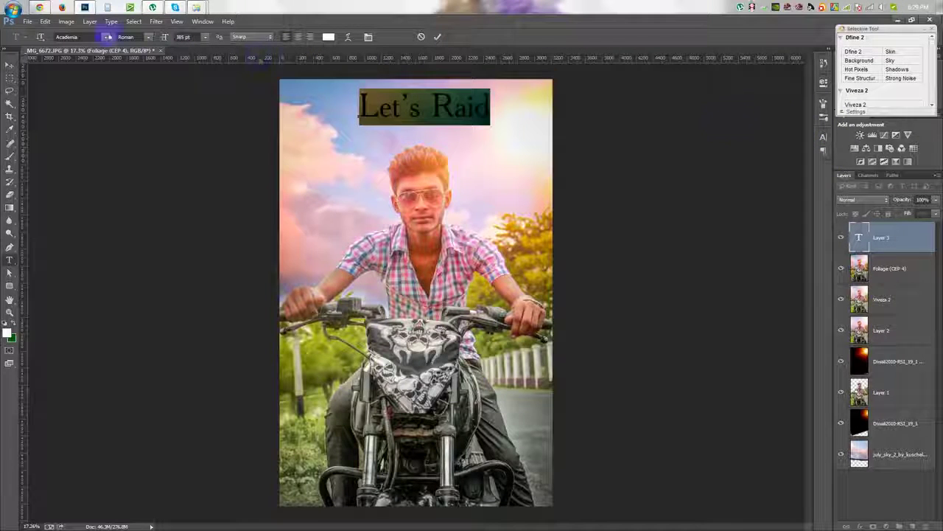
click(105, 36)
click(169, 93)
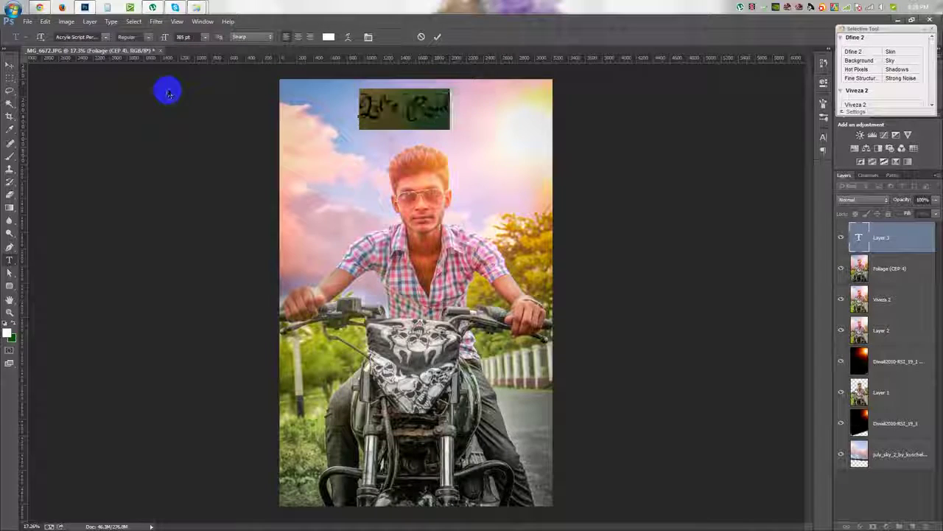
click(109, 41)
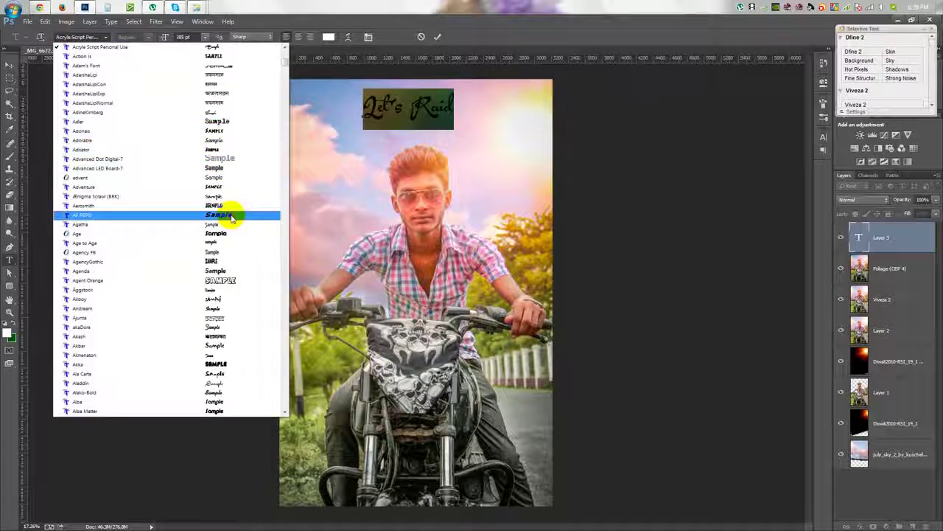
click(235, 210)
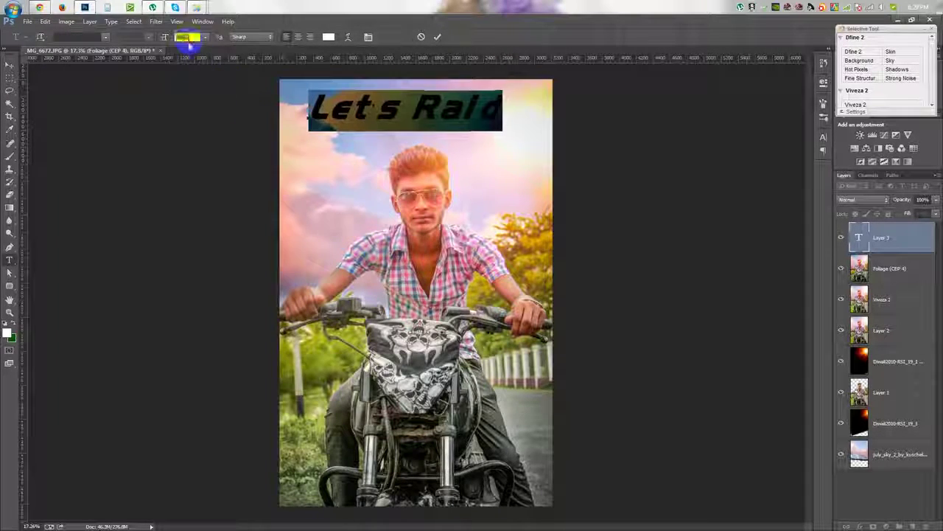
click(106, 37)
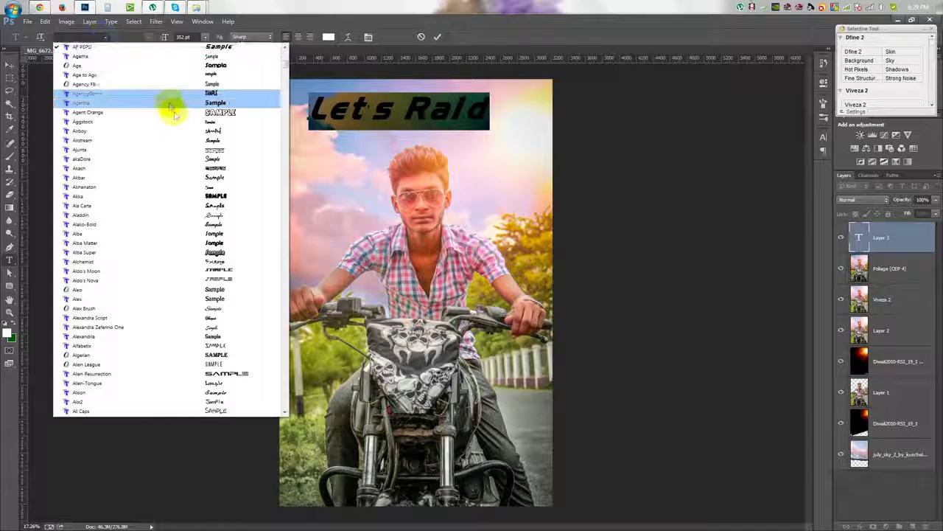
click(195, 131)
click(108, 39)
click(204, 224)
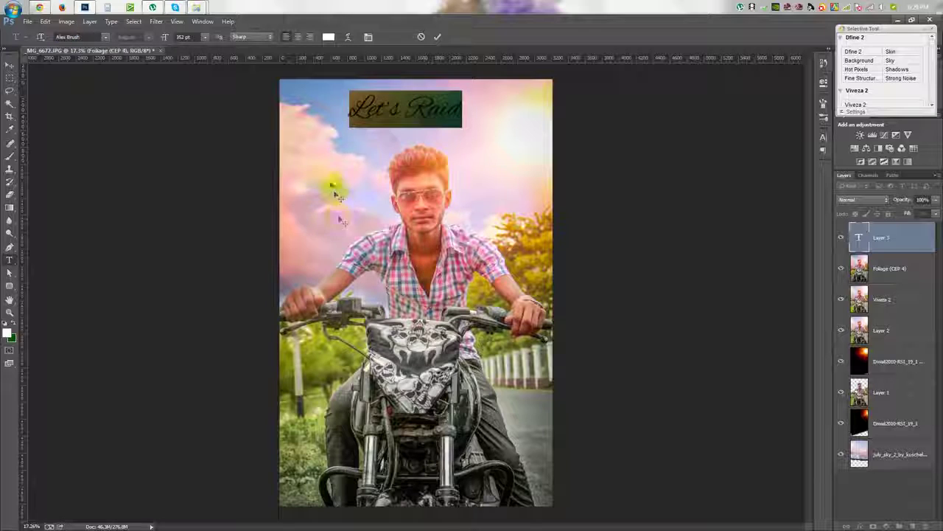
Settle on the Most Wasted graffiti font, move the title over the motorbike and commit.
drag(331, 187, 338, 184)
click(107, 38)
click(164, 176)
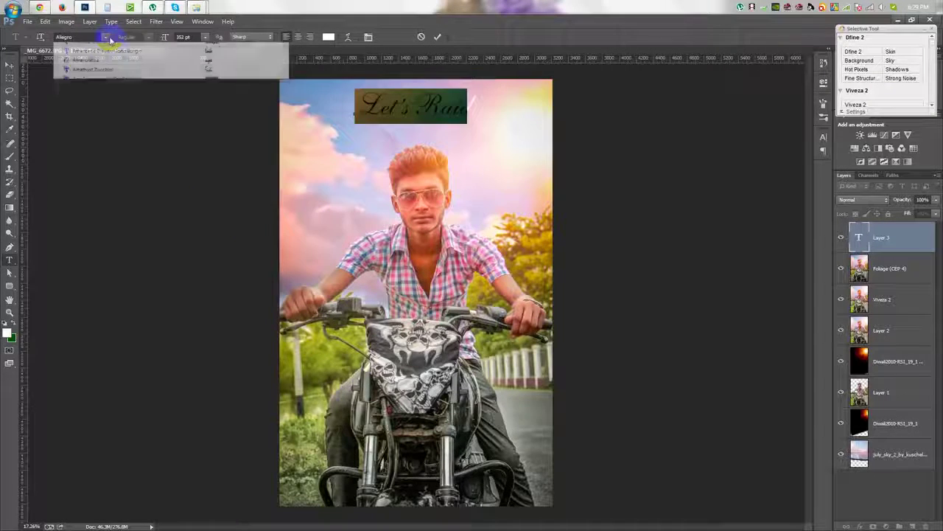
click(108, 37)
click(213, 277)
click(109, 37)
click(155, 115)
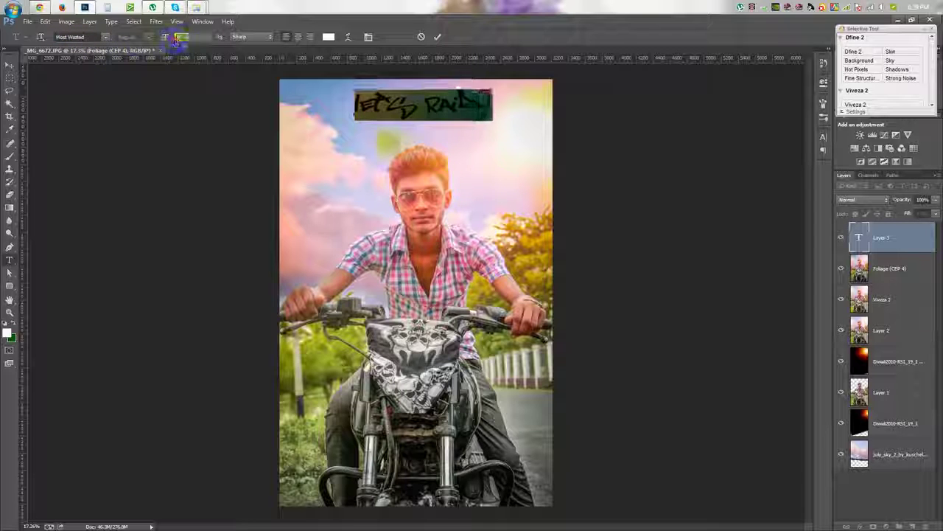
mouse_move(432, 158)
mouse_down()
mouse_move(418, 163)
mouse_move(436, 134)
mouse_move(370, 418)
mouse_up()
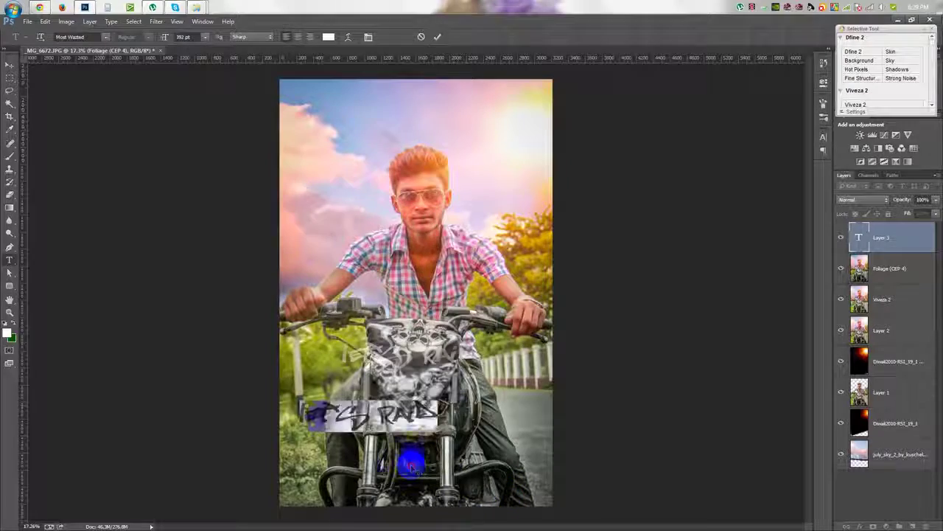
click(437, 37)
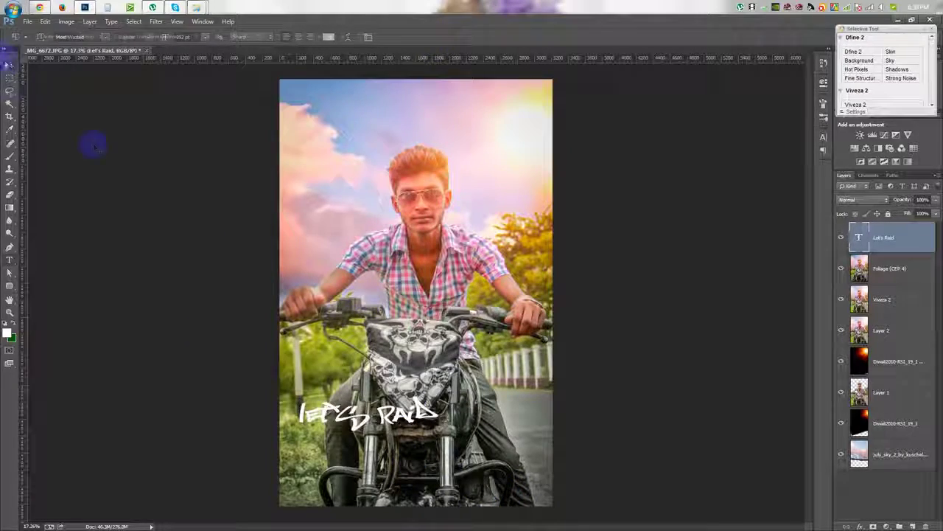
Zoom in and rotate the 'Let's Raid' title slightly with Free Transform.
key(ctrl+plus)
key(ctrl+t)
scroll(558, 400, down, 3)
mouse_move(558, 401)
mouse_down()
mouse_move(541, 356)
mouse_move(658, 365)
mouse_up()
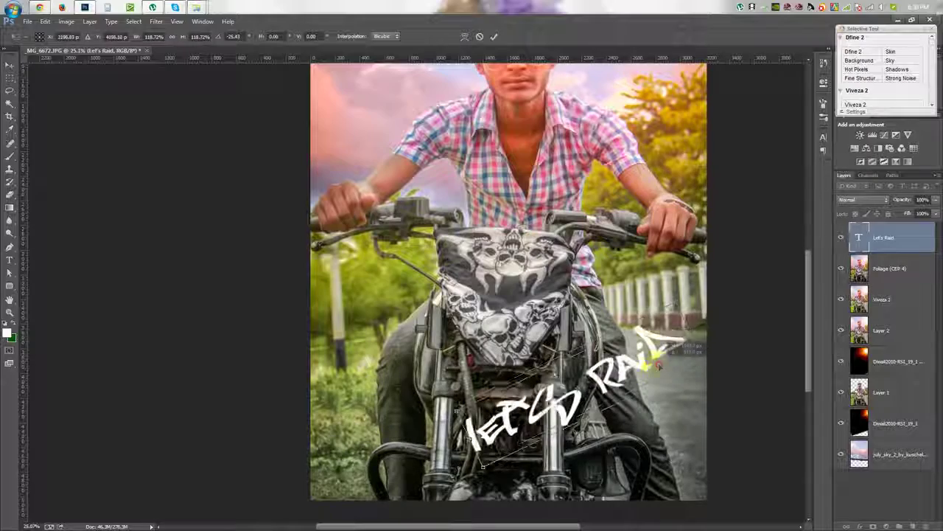
key(Return)
scroll(658, 365, up, 2)
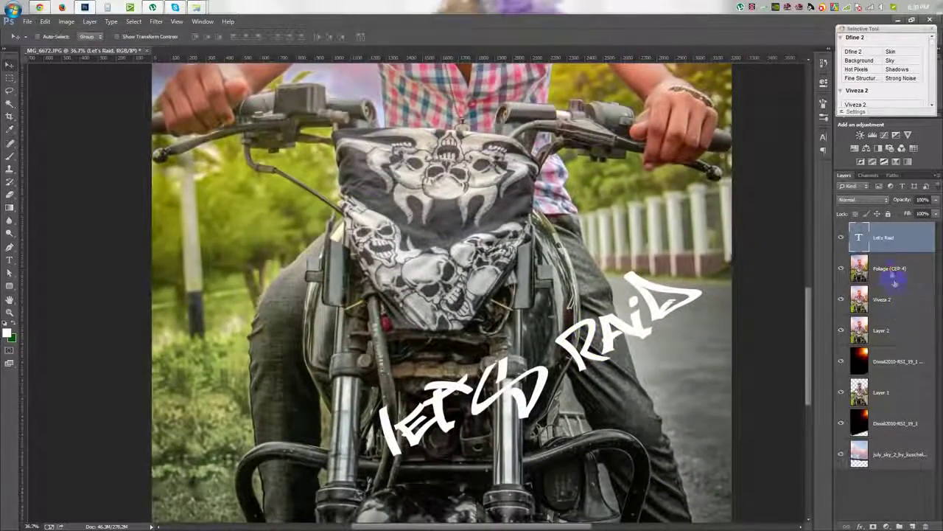
Add an empty Layer 3 below the title and give the title a black outside stroke.
click(895, 274)
click(913, 525)
double_click(909, 237)
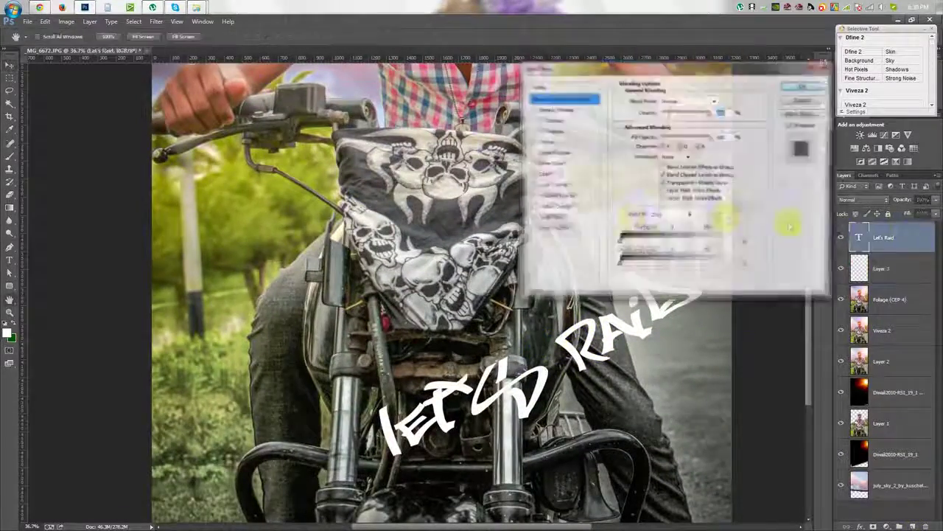
click(545, 141)
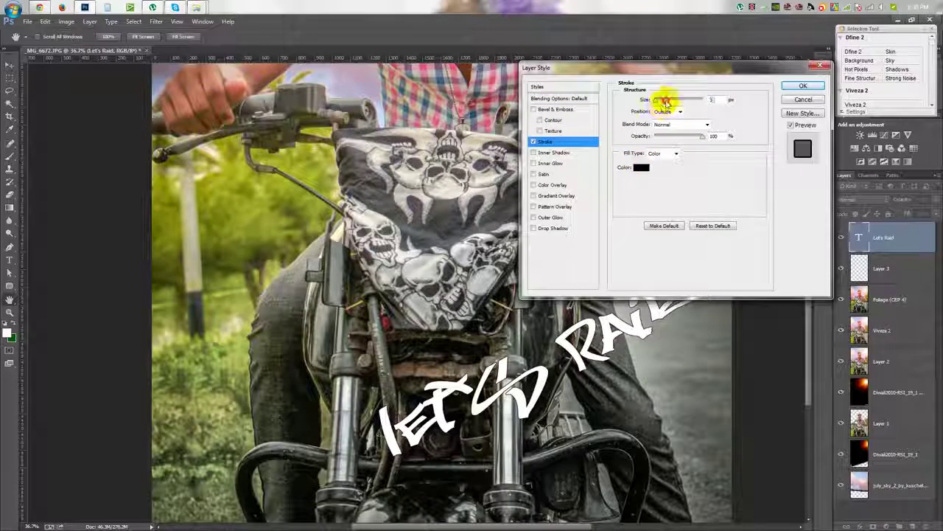
drag(656, 100, 663, 101)
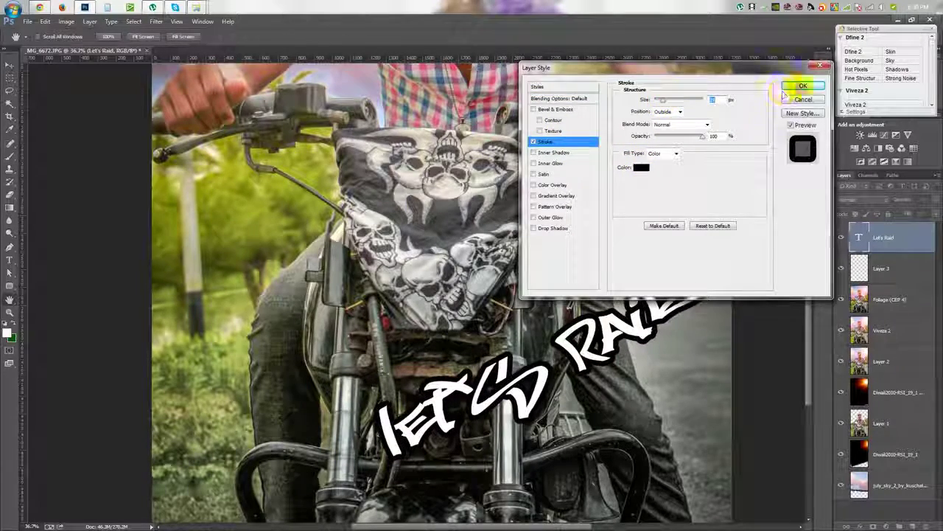
click(803, 86)
Select Layer 3 and switch to the Brush tool with its presets showing.
click(885, 287)
key(v)
click(9, 156)
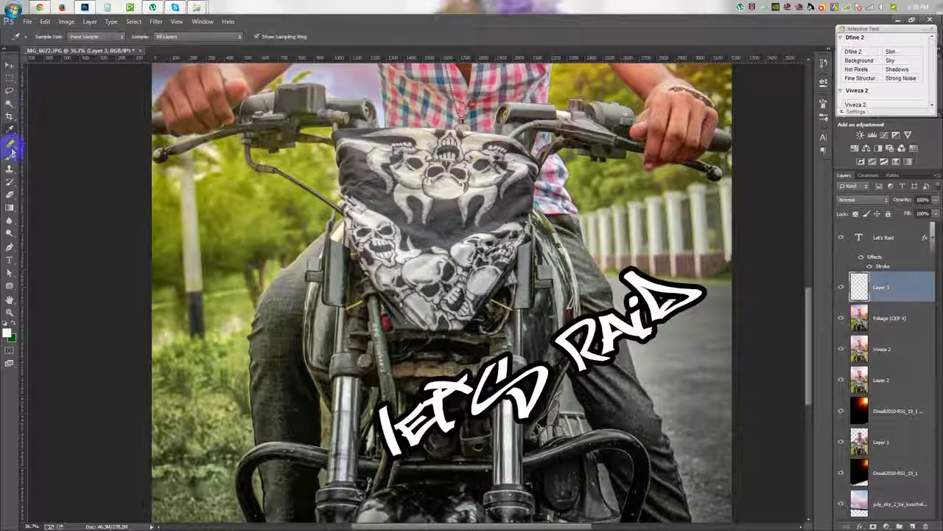
right_click(718, 326)
Reopen the title's layer style and make its black outside stroke thicker.
click(930, 238)
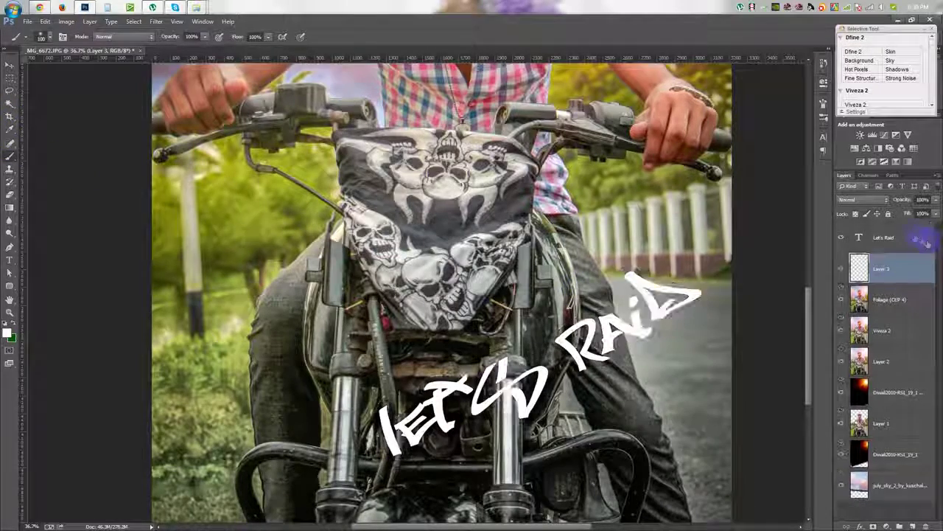
double_click(907, 237)
drag(590, 67, 379, 86)
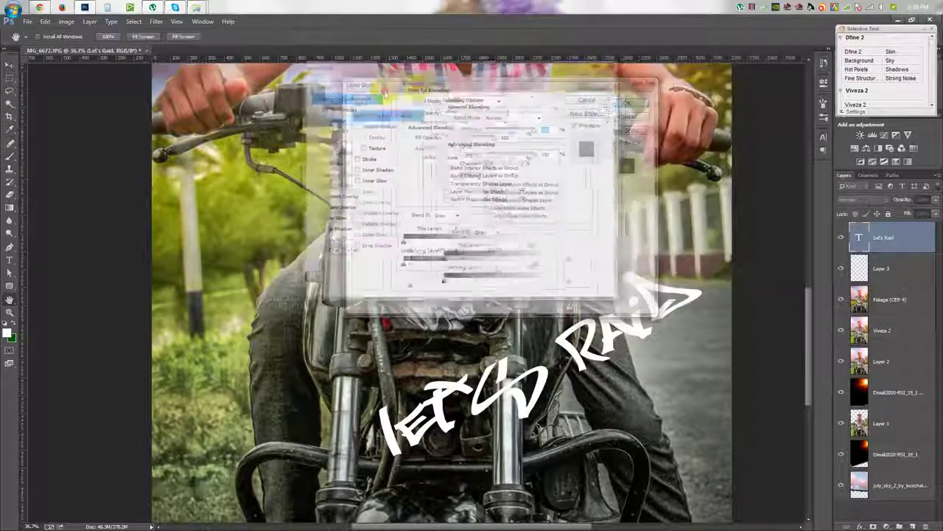
click(333, 161)
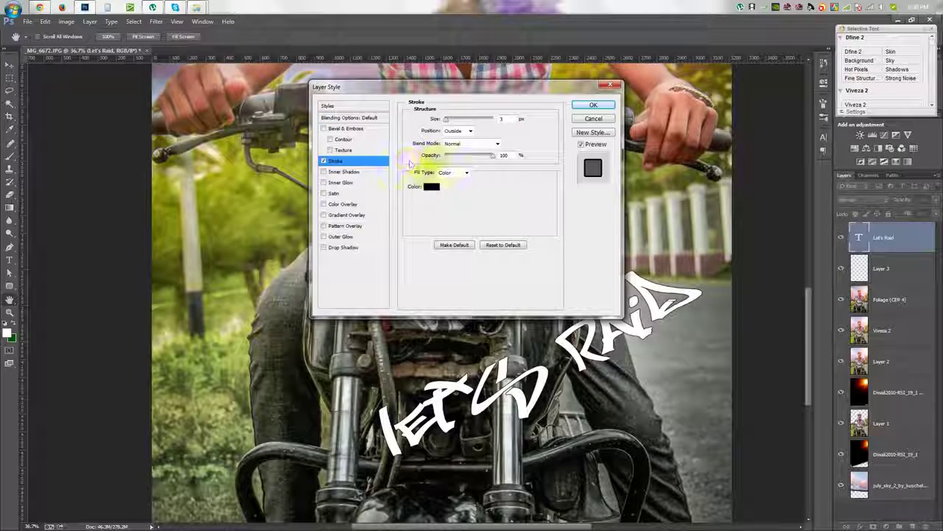
drag(446, 119, 452, 120)
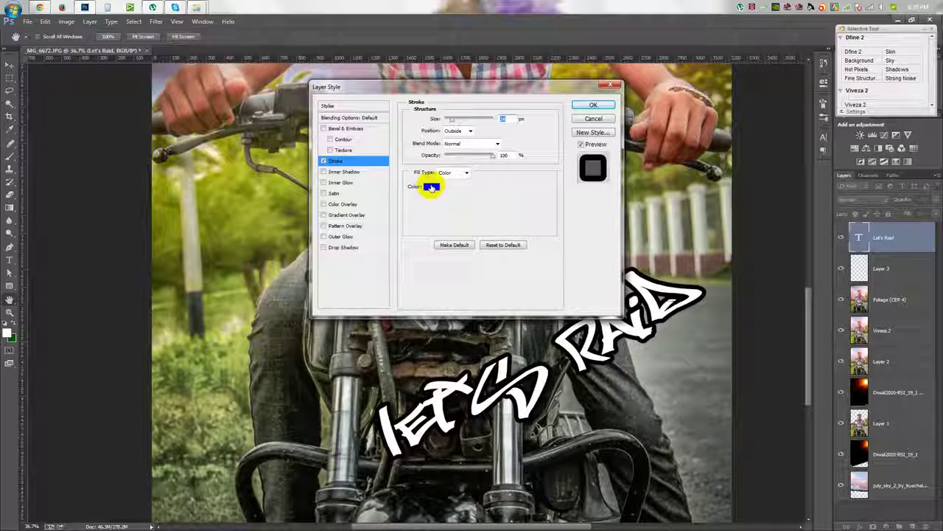
click(594, 118)
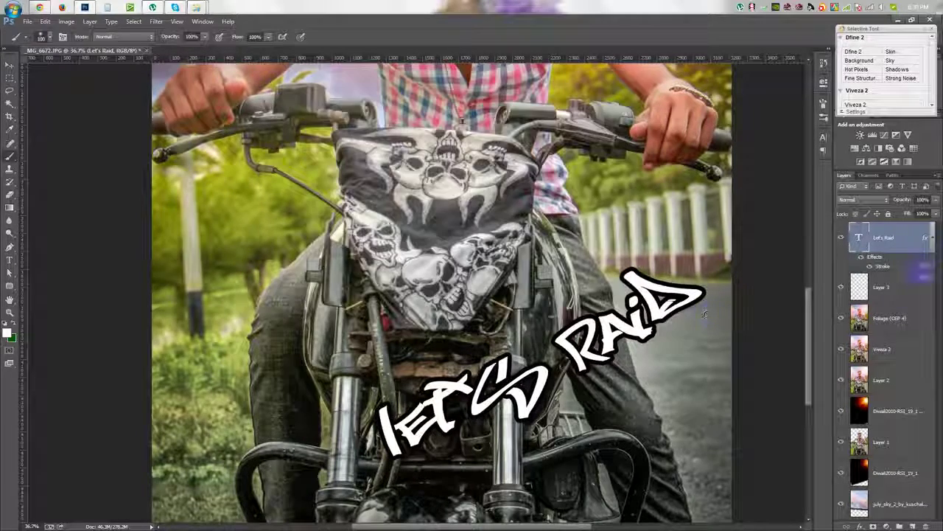
Select the empty Layer 3 for the splatter and bring up the brush presets.
click(881, 286)
key(b)
right_click(465, 239)
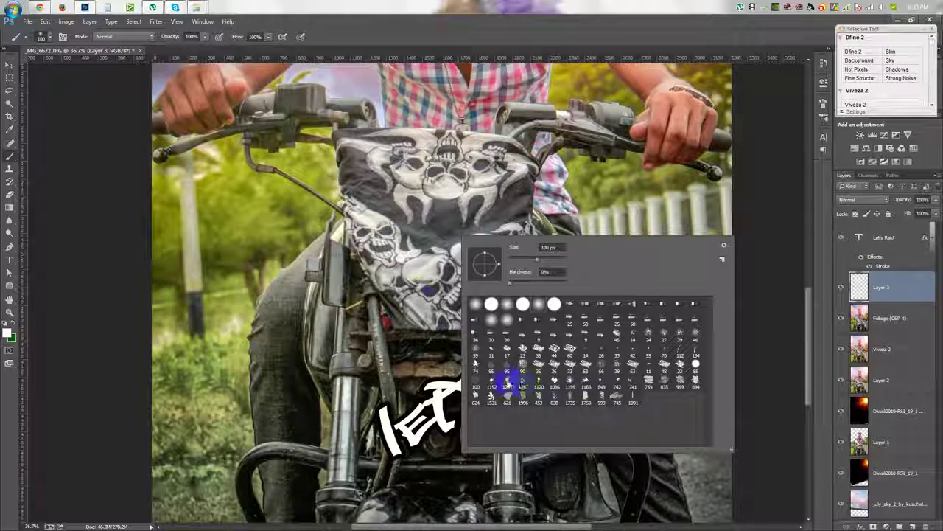
Stamp black splatter right of 'Raid' and a large splatter around 'Let's'.
key(Return)
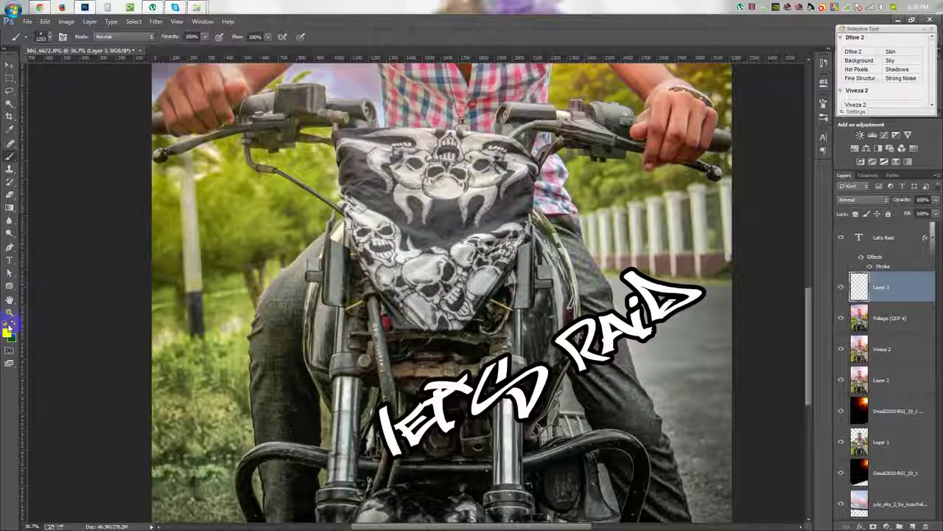
click(617, 334)
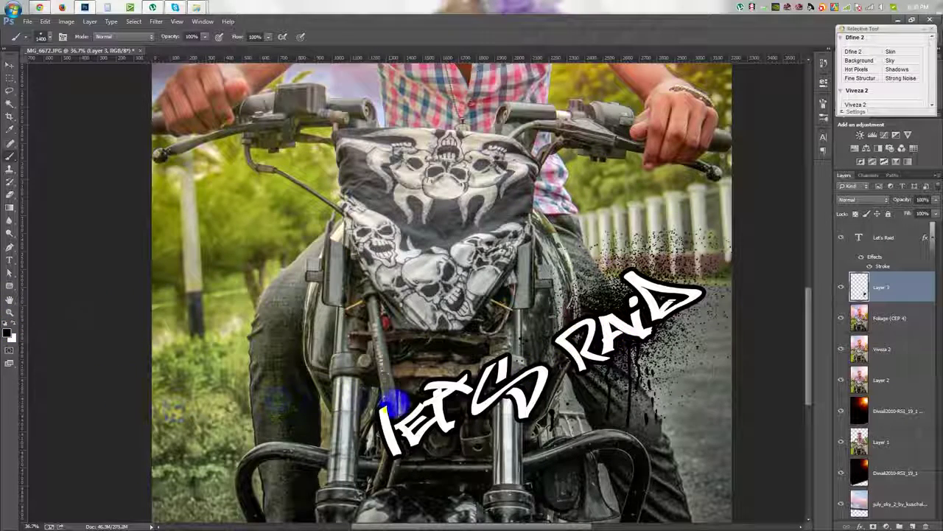
right_click(471, 393)
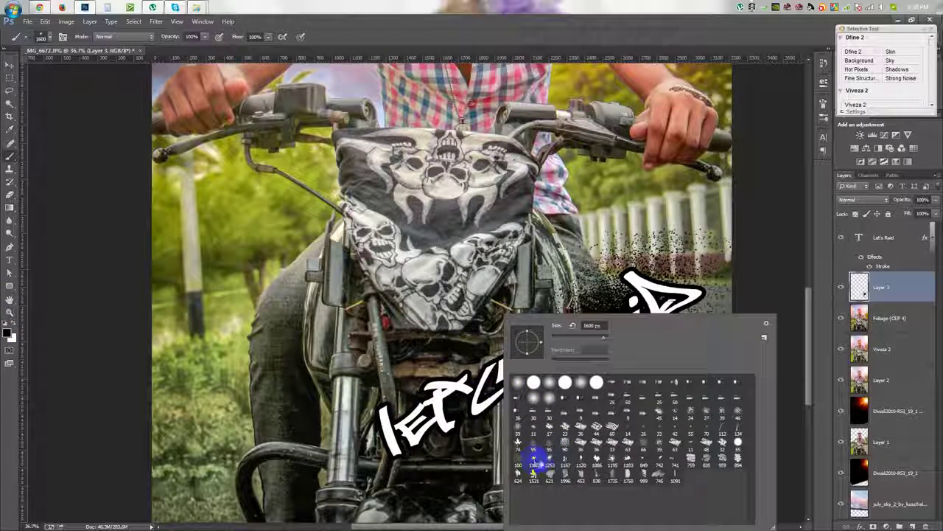
key(Return)
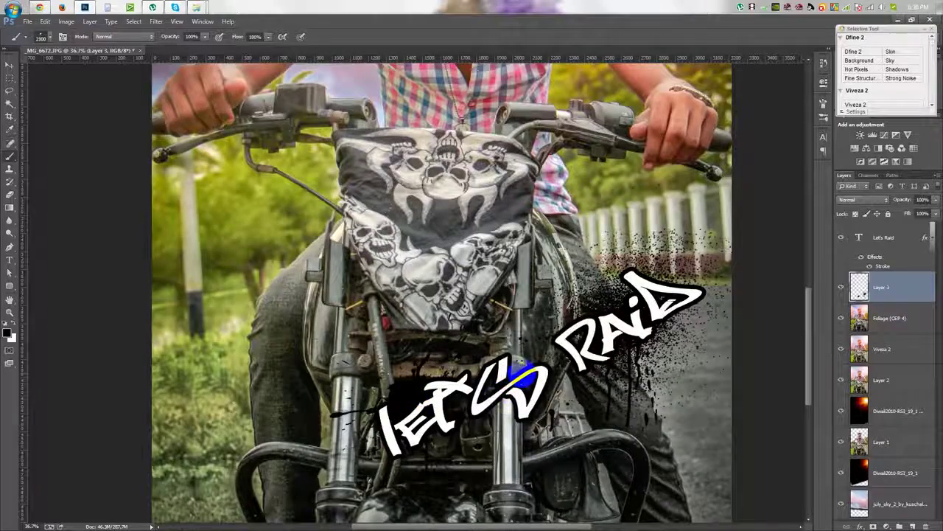
click(520, 377)
scroll(453, 326, down, 3)
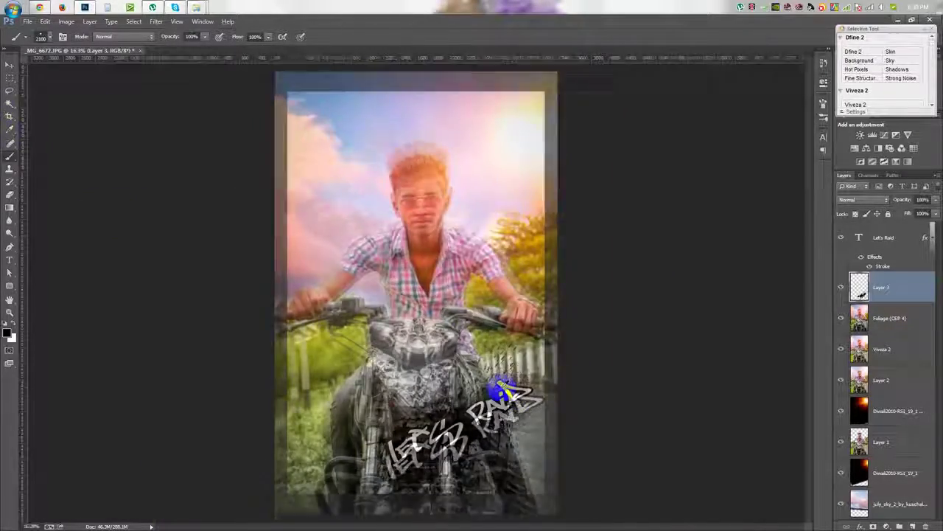
scroll(497, 509, up, 1)
Pick a smaller, different splatter brush, stamp near the text, then undo that stamp.
right_click(501, 508)
scroll(655, 476, up, 1)
click(654, 476)
click(612, 459)
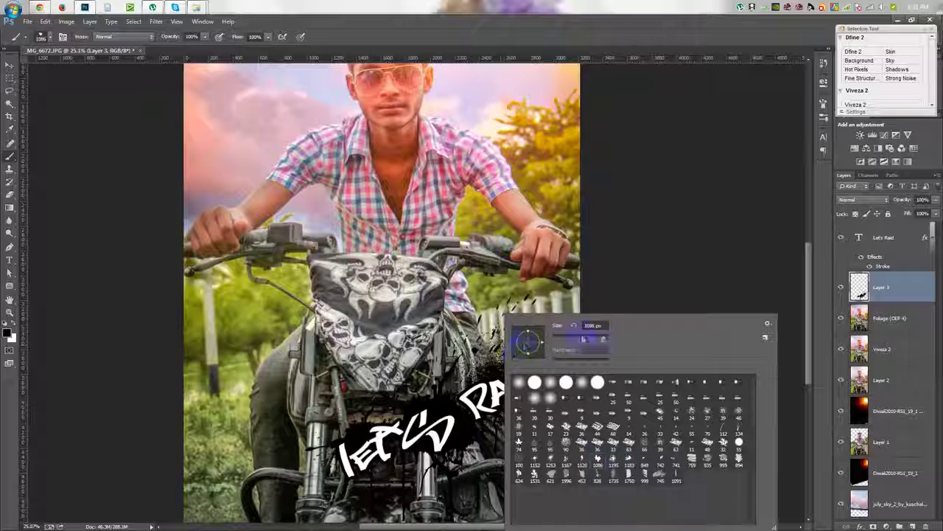
key(Return)
click(427, 409)
key(ctrl+z)
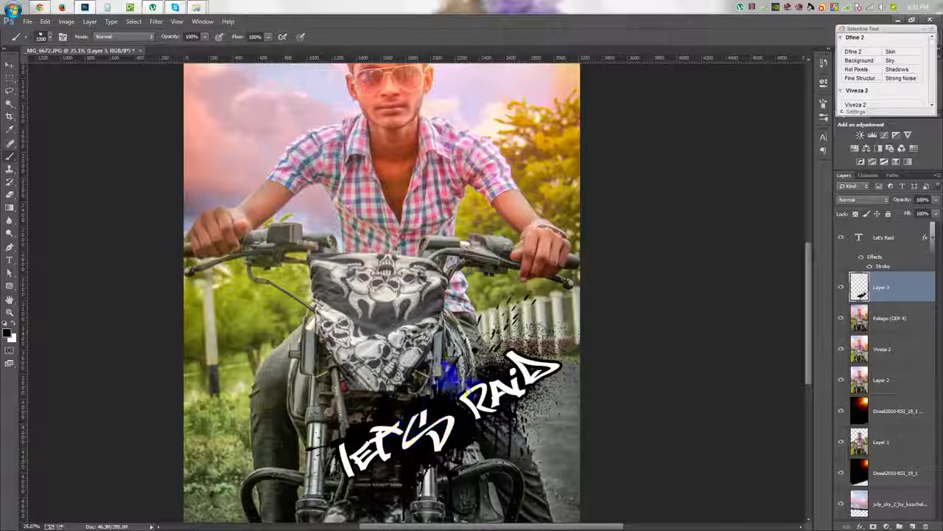
Adjust the brush size, then switch to the Move tool with the title layer selected.
right_click(445, 372)
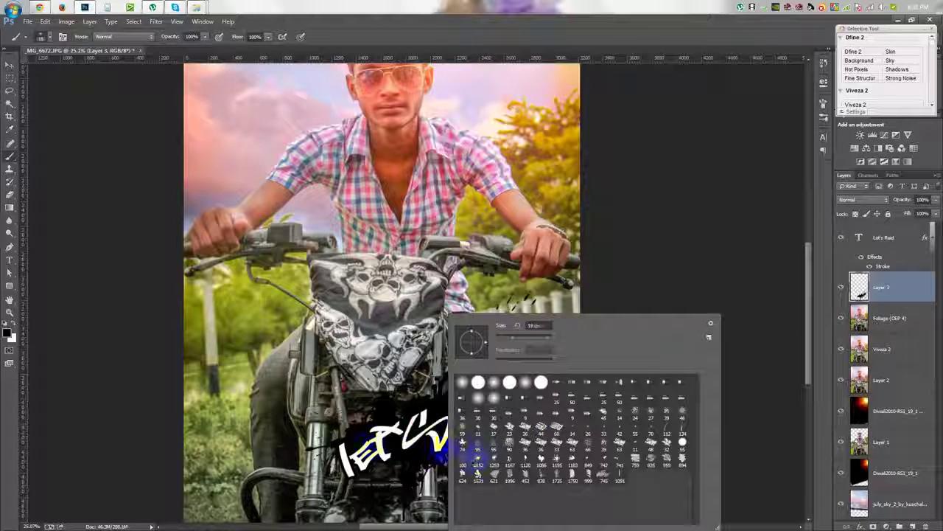
click(498, 461)
key(Return)
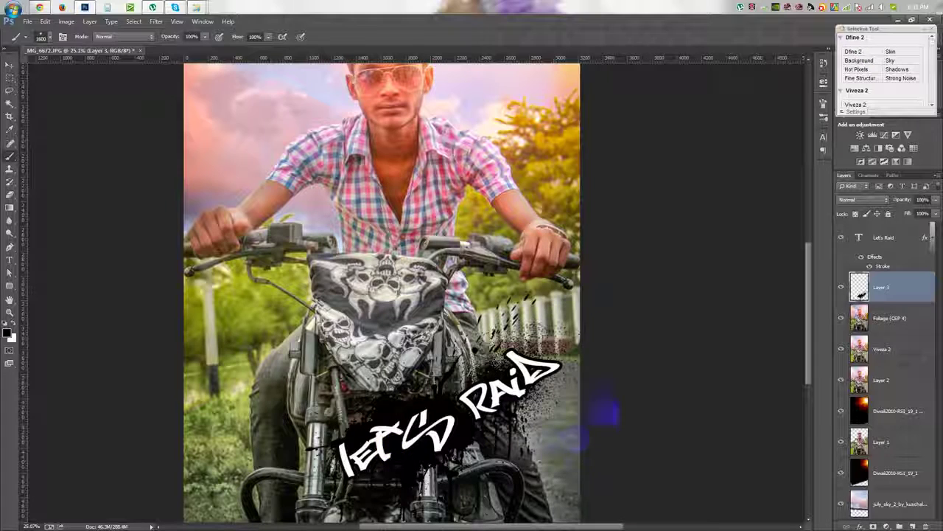
click(10, 65)
click(930, 238)
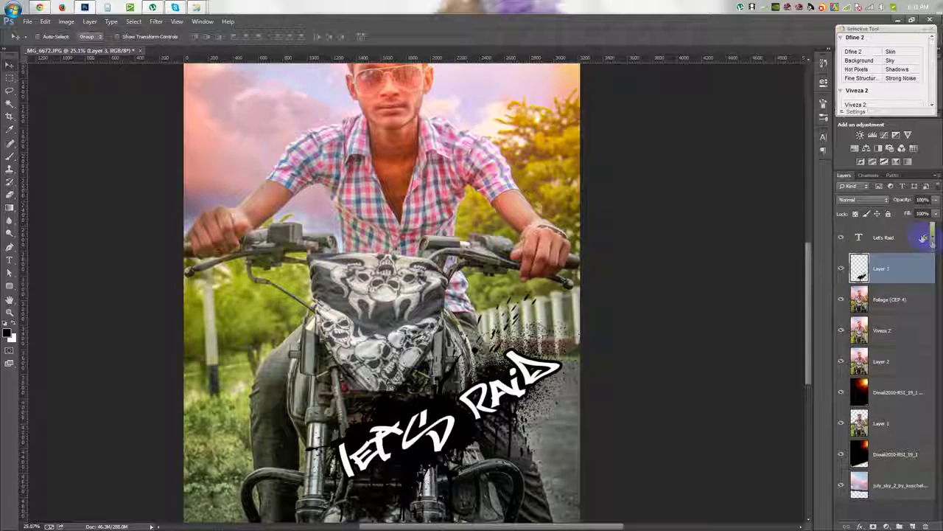
Scale the title and splatter layers together to about 113% with Free Transform.
shift+click(885, 237)
key(ctrl+t)
mouse_move(583, 346)
mouse_down()
mouse_move(633, 276)
mouse_move(541, 380)
mouse_up()
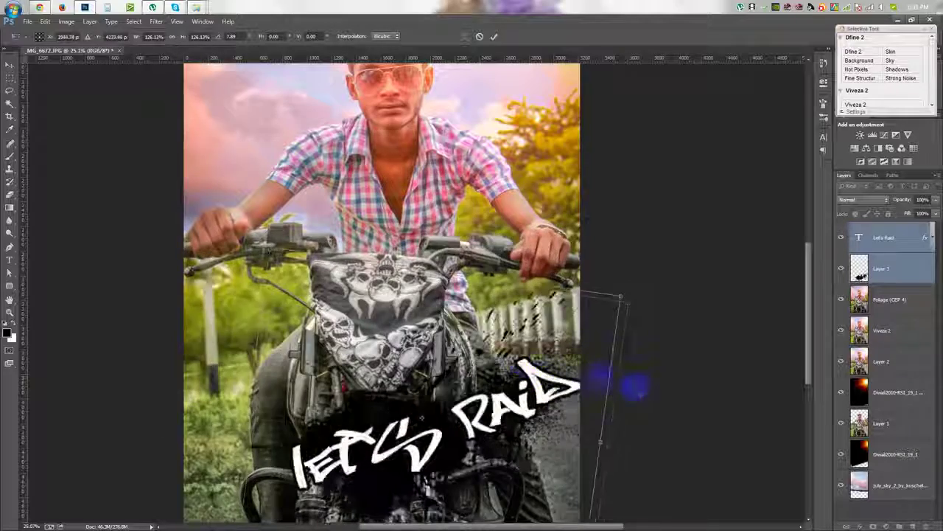
scroll(600, 375, down, 2)
mouse_move(542, 380)
mouse_down()
mouse_move(557, 365)
mouse_move(541, 383)
mouse_move(465, 118)
mouse_move(442, 118)
mouse_move(460, 435)
mouse_move(487, 444)
mouse_move(473, 436)
mouse_up()
click(493, 36)
scroll(492, 42, up, 3)
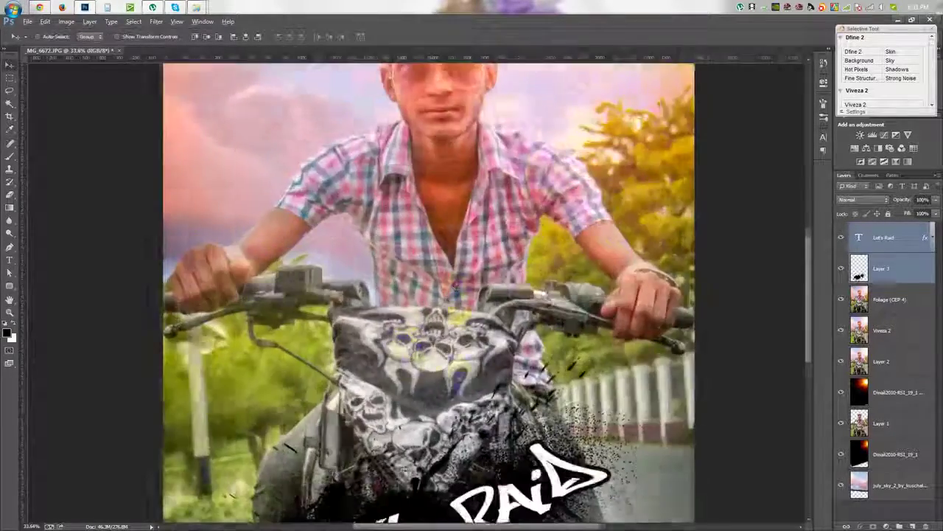
Retype the duplicated title as an 'Edit By' credit line with the editor's name at 72 pt.
scroll(472, 295, down, 3)
drag(634, 299, 634, 347)
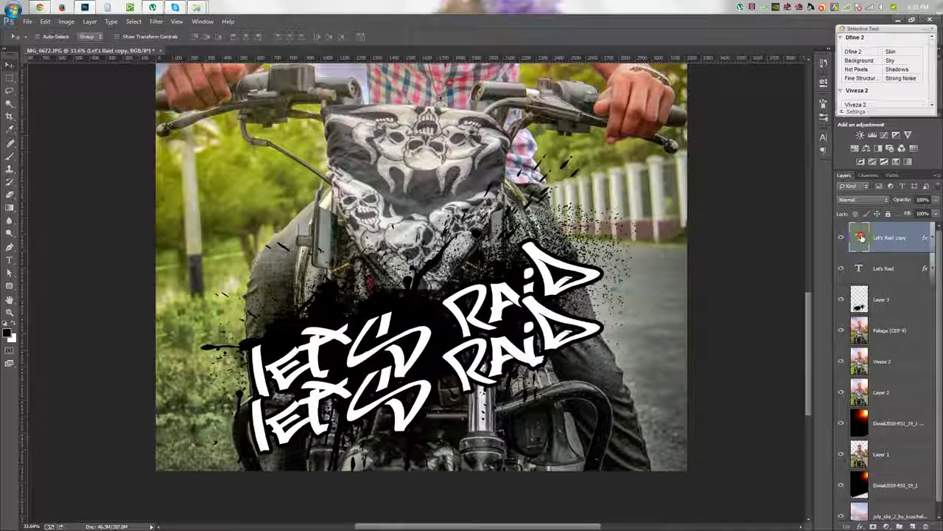
double_click(860, 236)
text(Edit By)
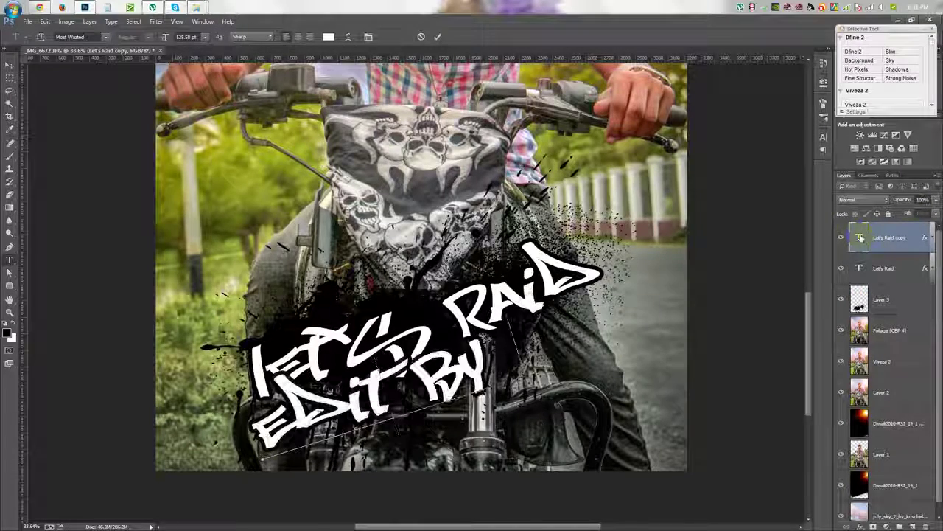
text( Hack)
key(ctrl+a)
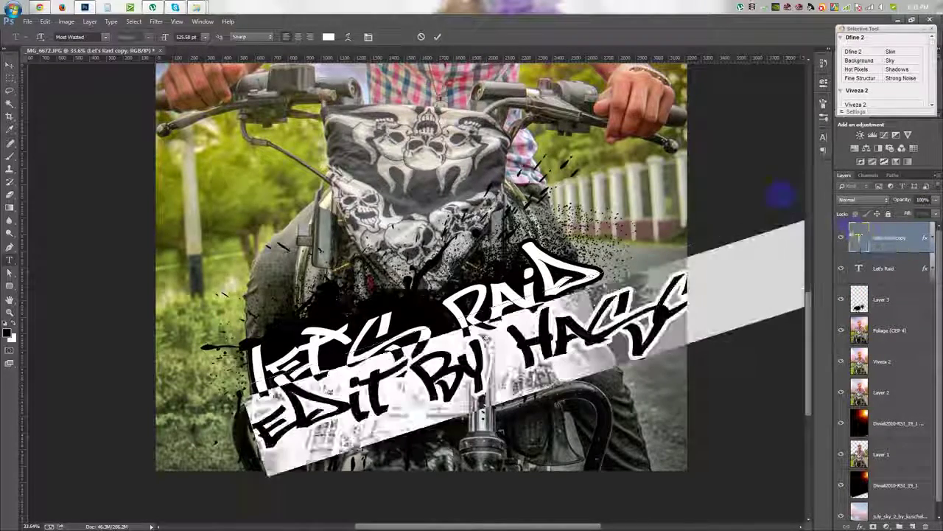
drag(164, 37, 140, 38)
click(205, 37)
click(199, 204)
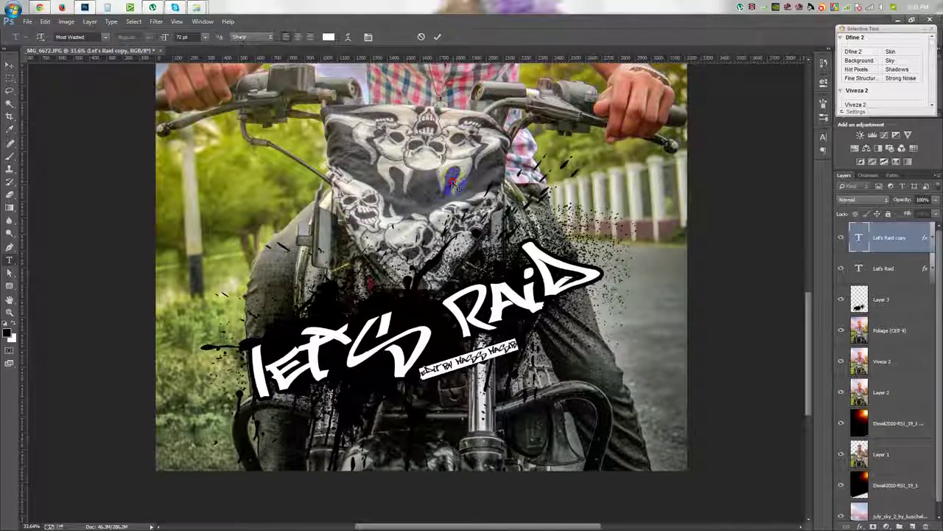
click(440, 36)
Scale and tilt the credit line beneath the title with Free Transform.
key(ctrl+t)
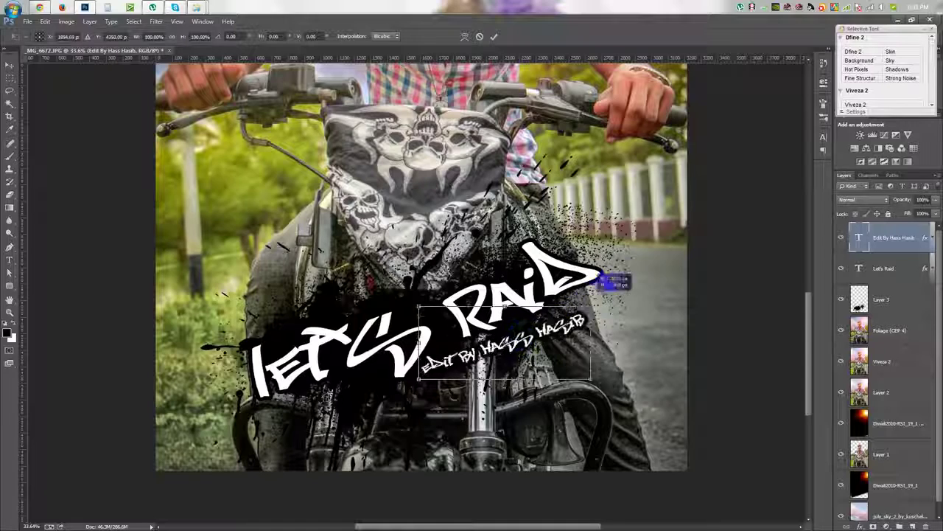
mouse_move(632, 247)
mouse_down()
mouse_move(710, 353)
mouse_move(597, 342)
mouse_up()
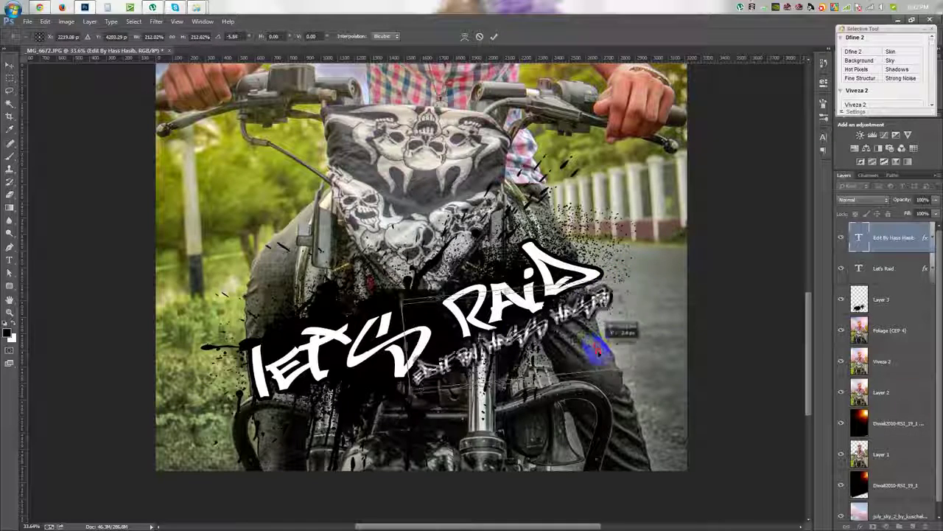
drag(606, 302, 616, 298)
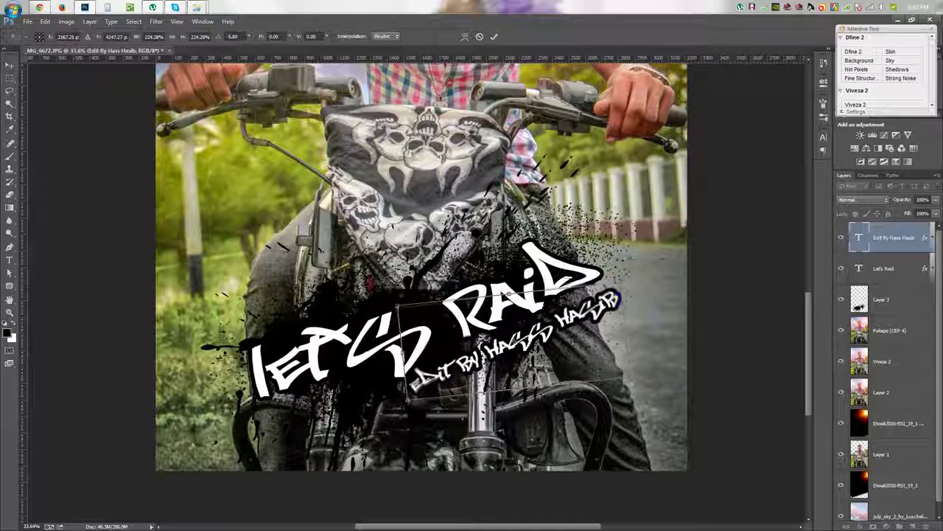
key(Return)
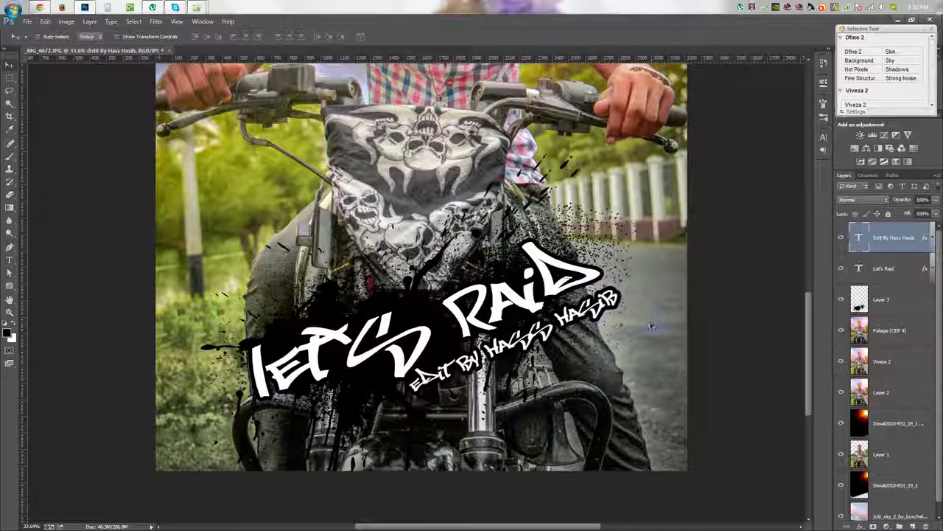
Give the credit line a 24 px stroke and move it with the title up and left.
double_click(924, 240)
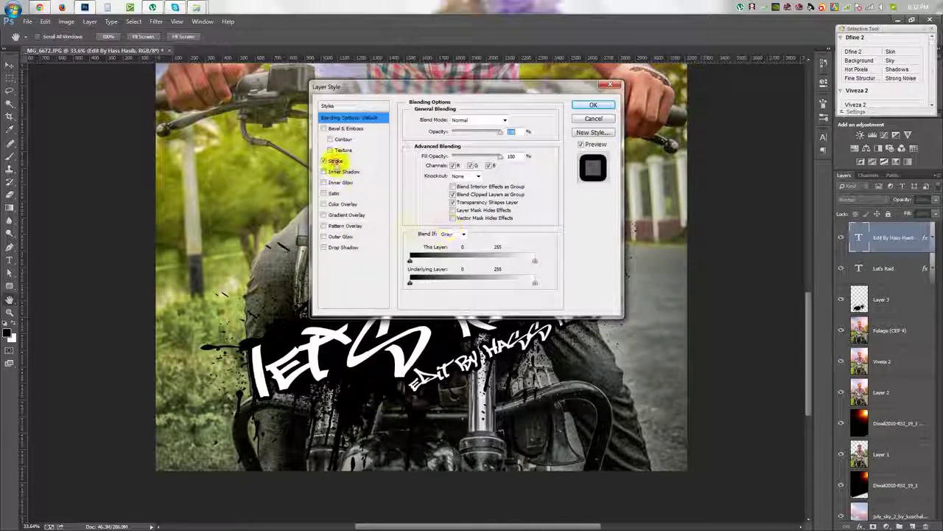
click(335, 160)
drag(486, 120, 506, 121)
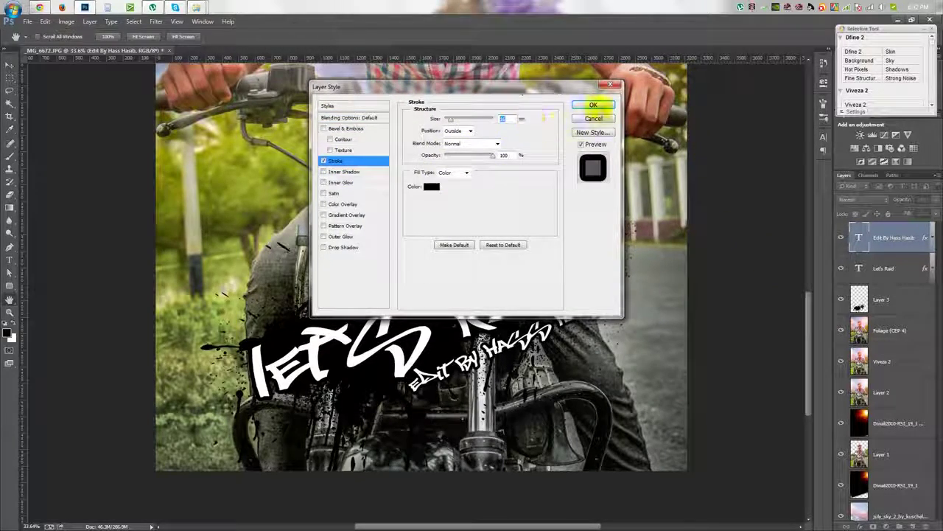
click(593, 105)
shift+click(587, 316)
drag(590, 315, 584, 296)
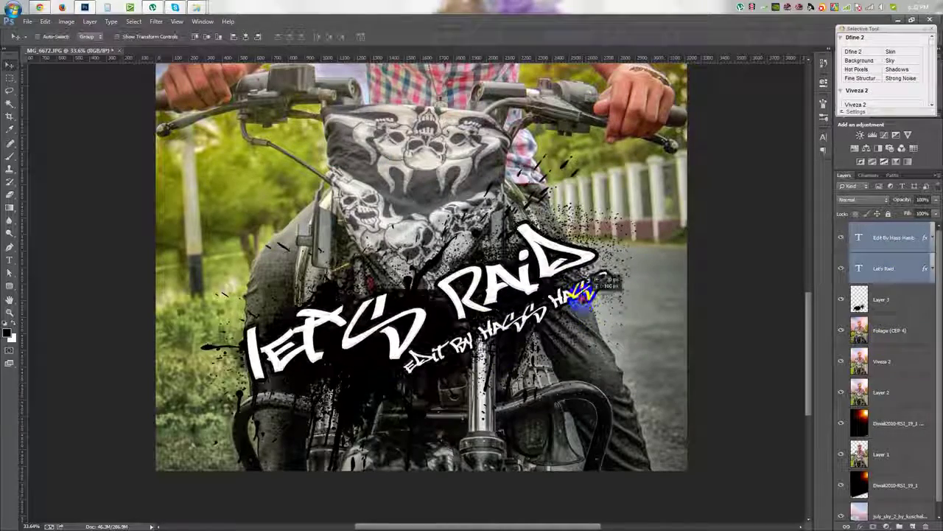
Enlarge the splatter to about 109% and shift the title group lower on the poster.
click(881, 299)
key(ctrl+t)
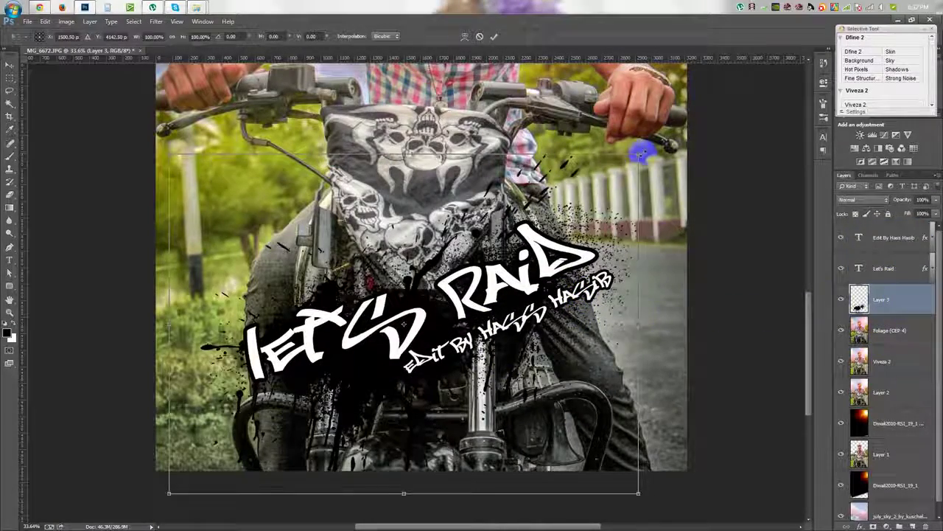
drag(674, 147, 703, 145)
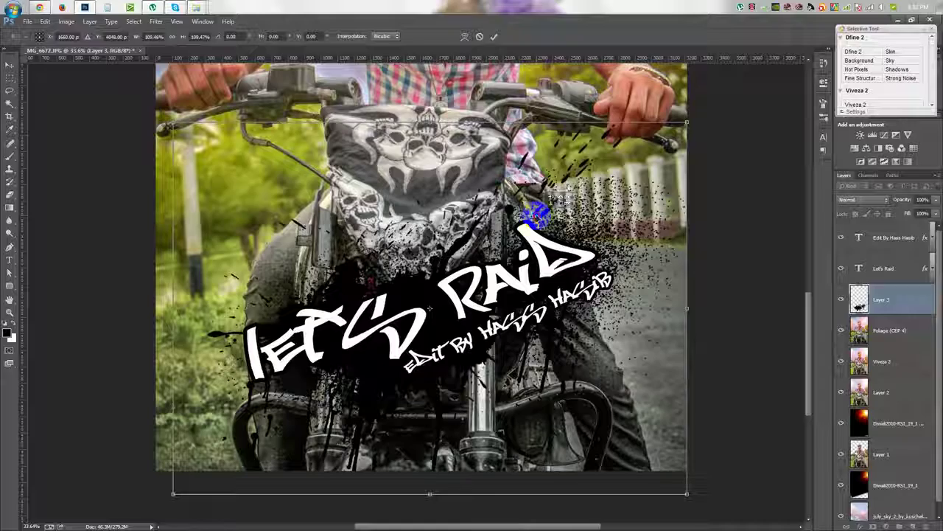
double_click(520, 254)
scroll(521, 254, down, 3)
shift+click(894, 238)
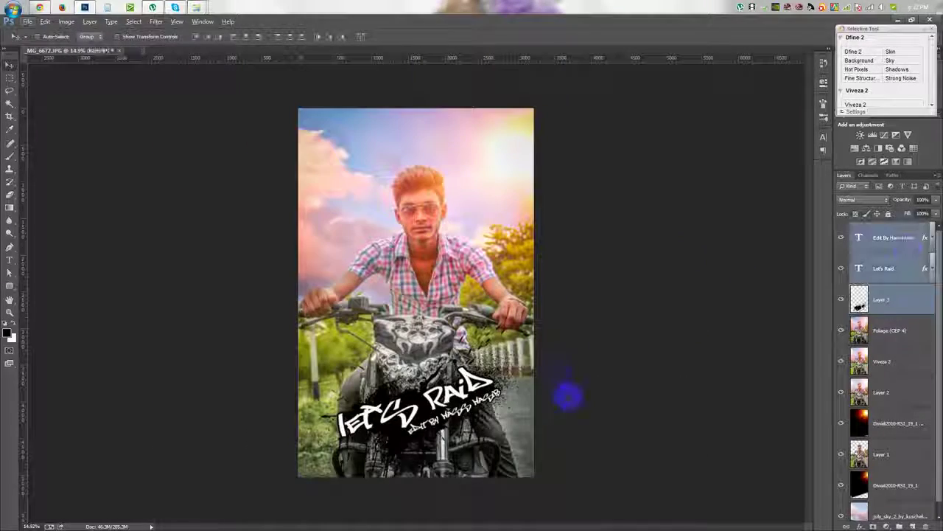
drag(558, 379, 578, 402)
click(894, 238)
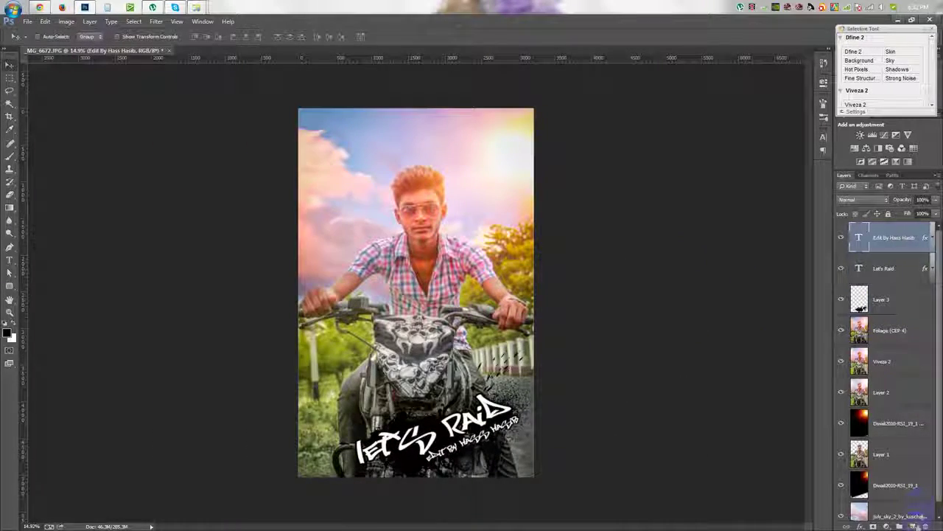
click(10, 260)
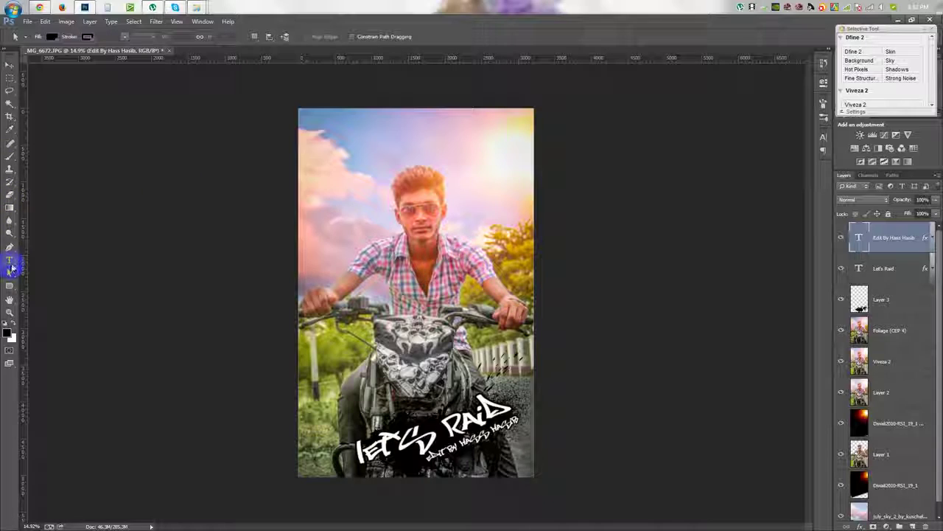
Cancel the new text started in the sky and open Computer from the Start menu.
scroll(371, 123, up, 2)
scroll(385, 169, up, 2)
scroll(376, 210, down, 2)
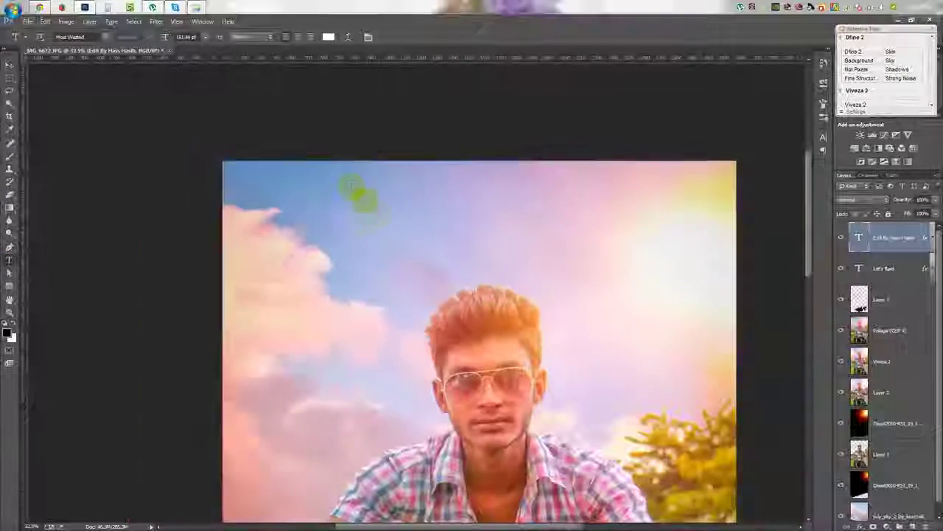
click(312, 182)
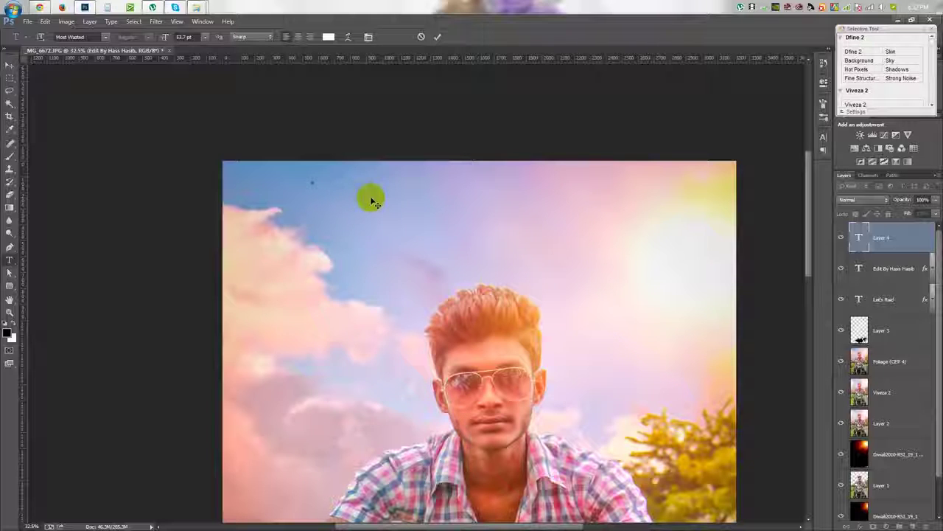
click(420, 36)
click(12, 8)
click(160, 97)
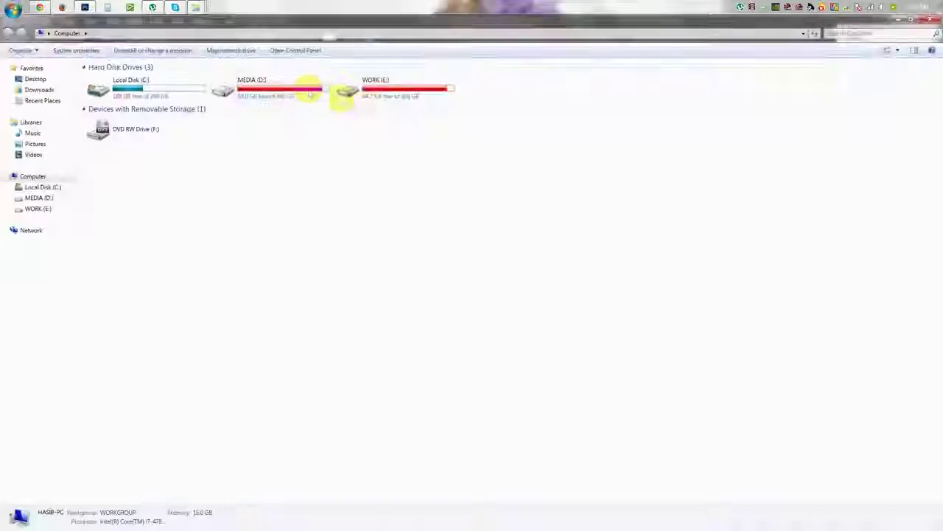
Open MEDIA (D:) > J-Touch Creation and place the My New Logo image onto the poster.
double_click(298, 87)
double_click(829, 100)
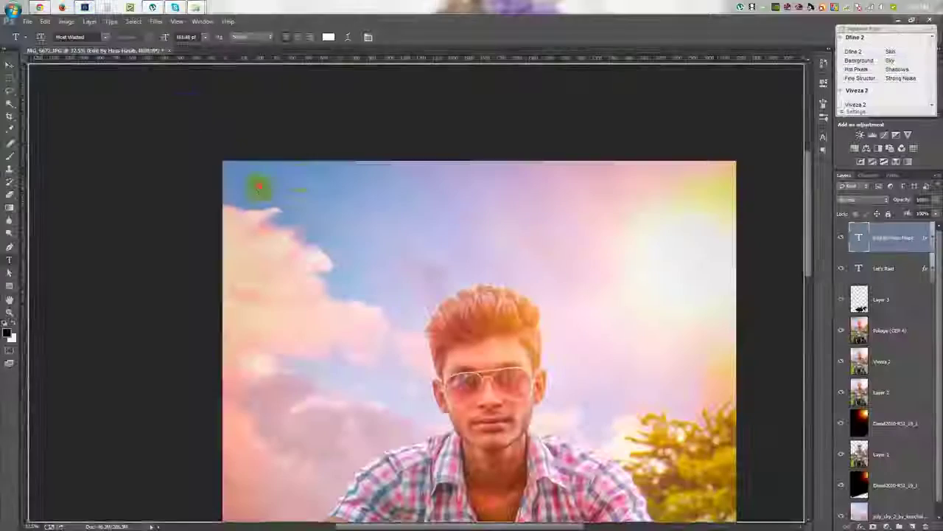
mouse_move(699, 88)
mouse_down()
mouse_move(421, 295)
mouse_move(309, 232)
mouse_up()
drag(395, 148, 397, 145)
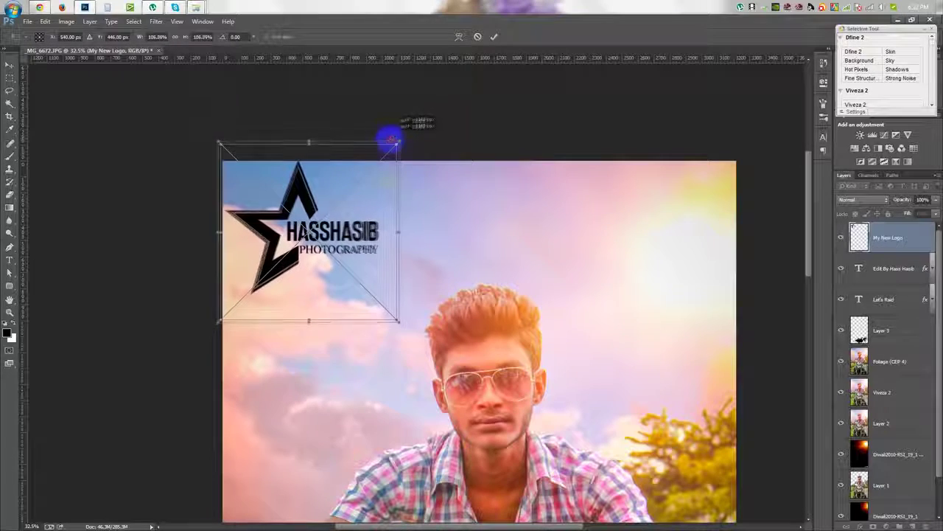
key(Return)
Switch between the poster and the folder, then select the My New Logo Tutorial image.
click(306, 62)
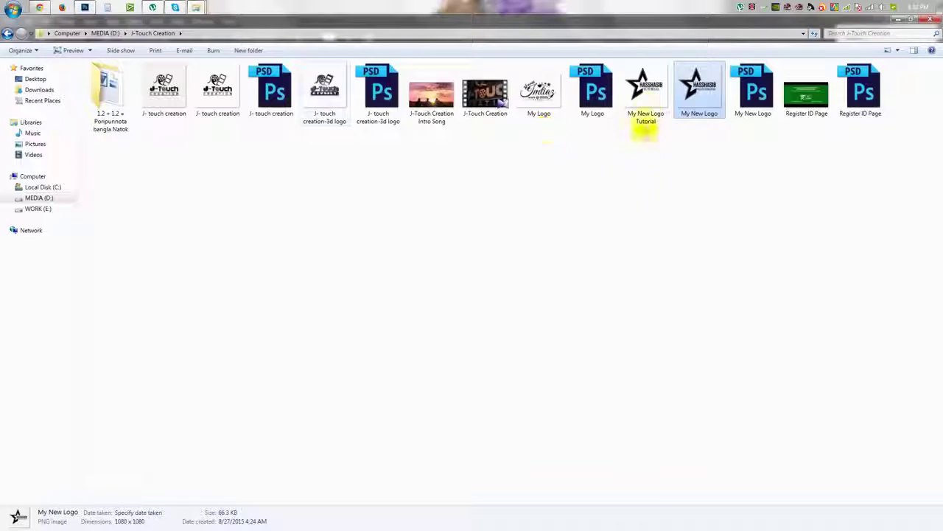
click(84, 7)
mouse_move(196, 7)
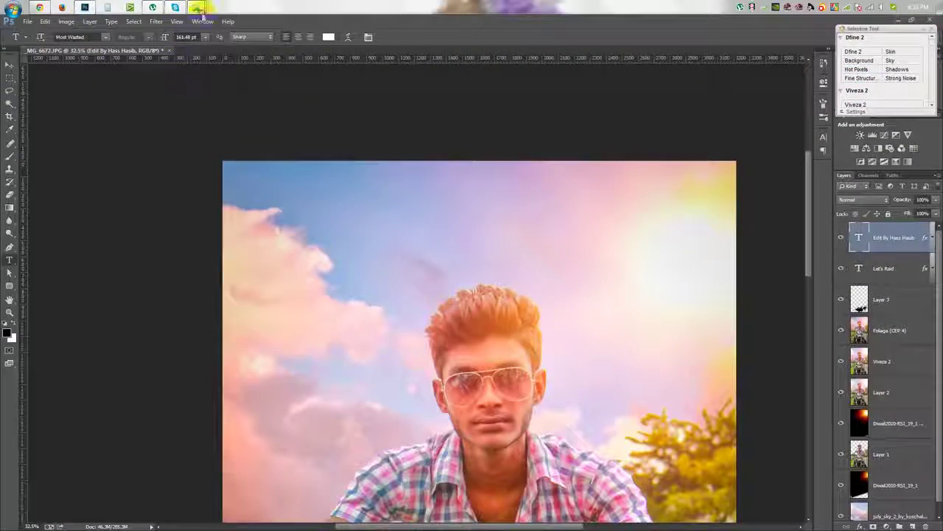
click(315, 70)
click(84, 7)
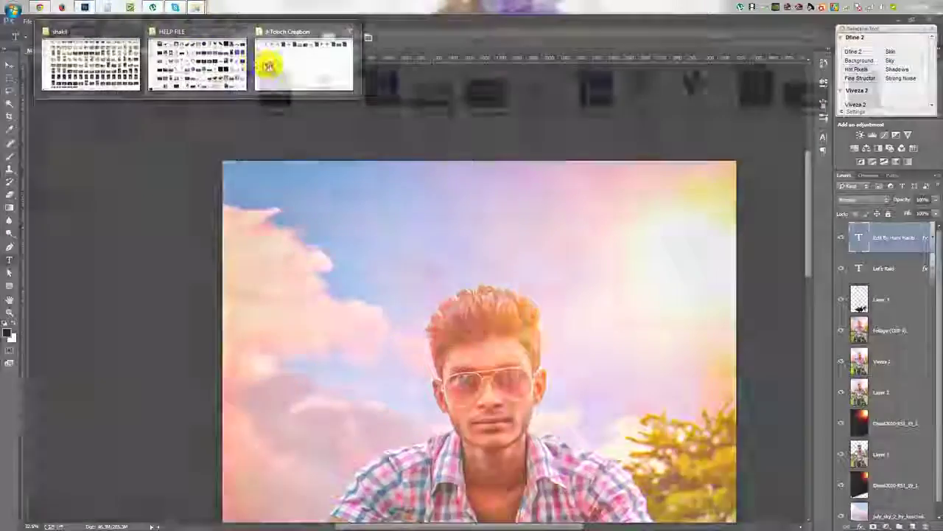
click(295, 62)
click(701, 103)
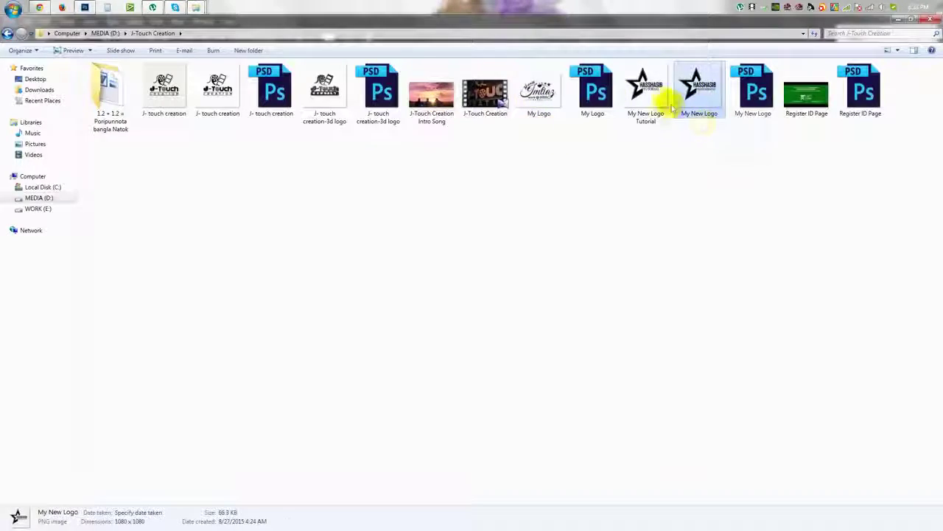
click(645, 94)
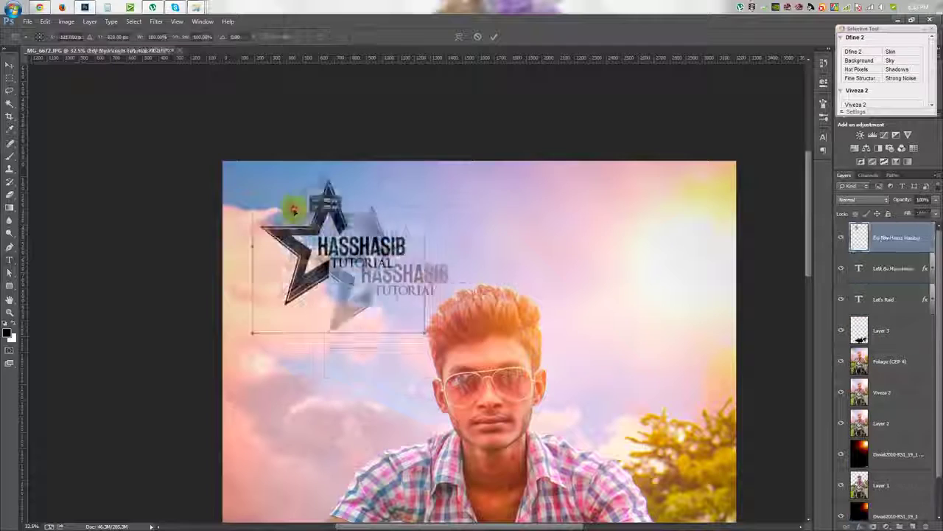
Place My New Logo Tutorial enlarged in the top-left sky with Overlay blend mode.
drag(86, 7, 317, 231)
drag(357, 169, 383, 300)
key(Return)
click(864, 200)
click(866, 339)
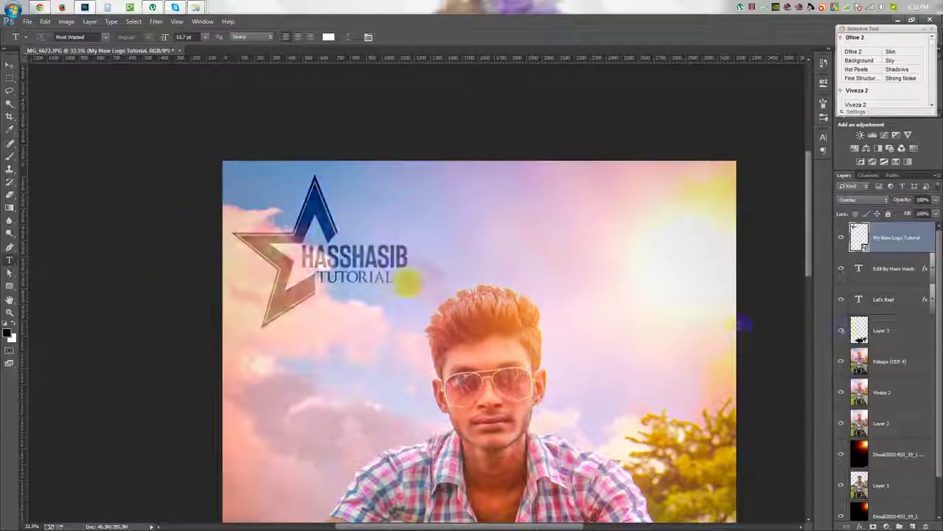
Rotate the logo with free transform to a diagonal tilt.
click(9, 66)
scroll(374, 295, down, 3)
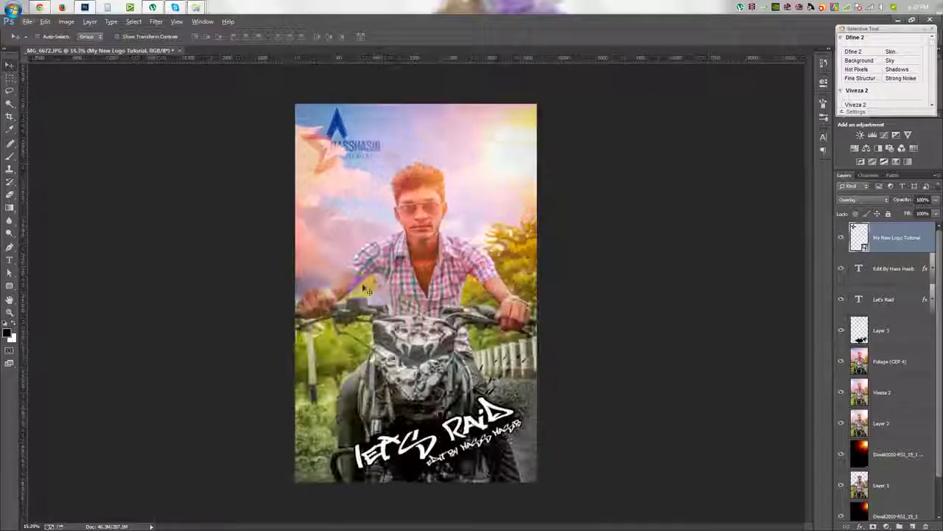
key(ctrl+t)
drag(367, 290, 435, 194)
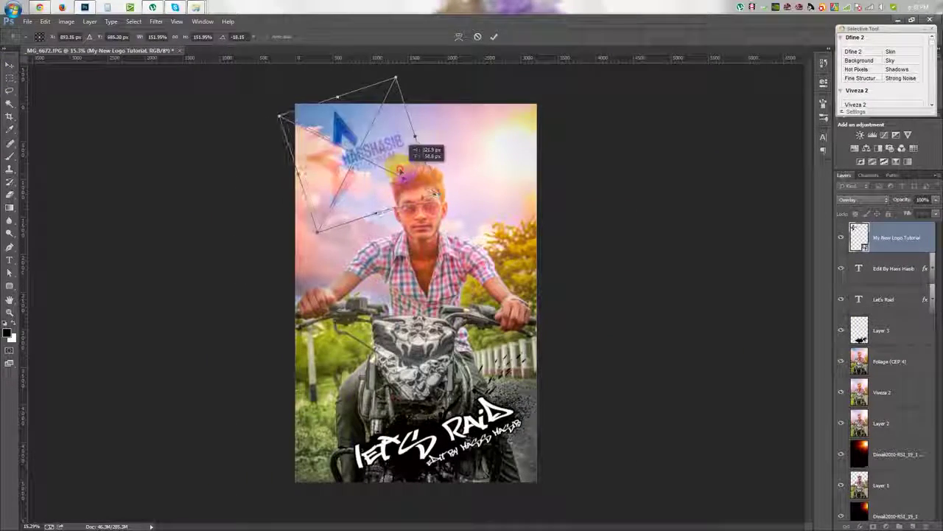
drag(435, 193, 448, 190)
key(Return)
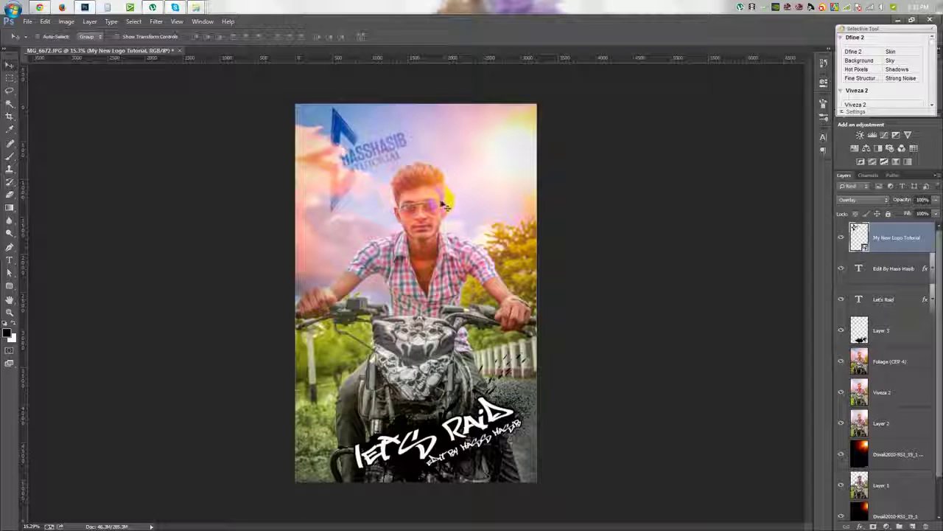
Stamp a merged layer on top and launch Color Efex Pro 4 on it.
scroll(441, 203, down, 1)
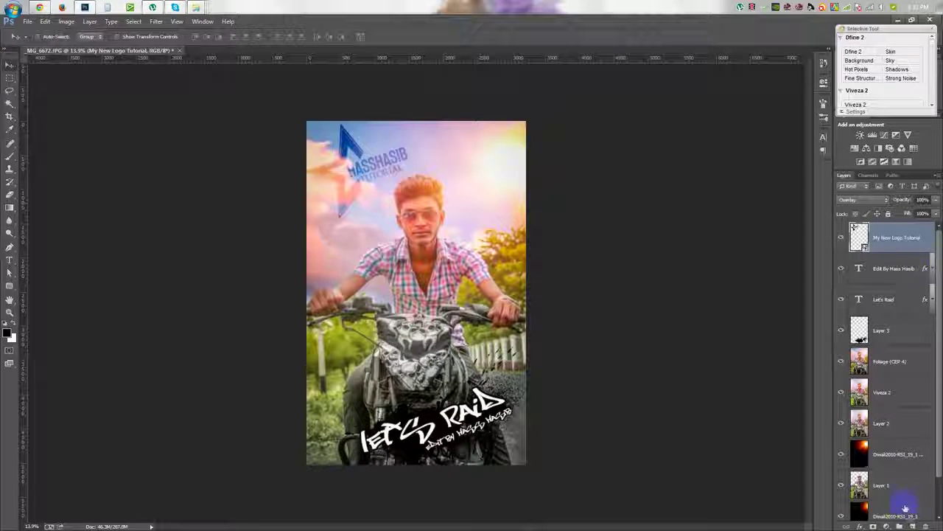
click(912, 524)
click(156, 21)
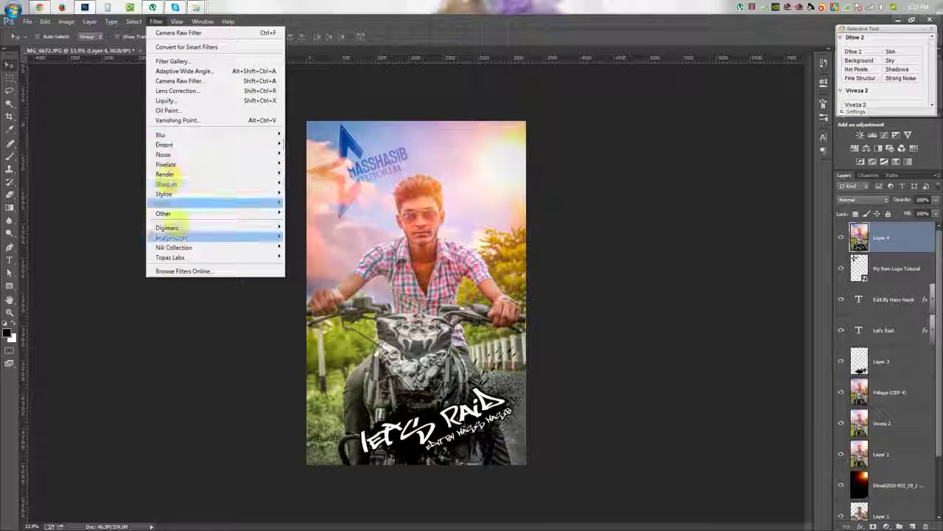
mouse_move(174, 248)
click(300, 266)
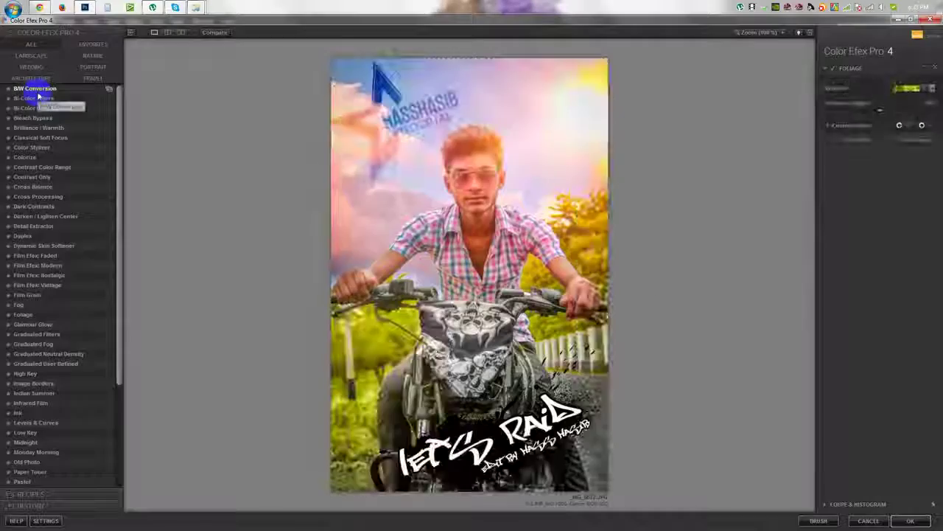
Preview several Color Efex looks, then apply Cross Processing to the poster.
click(37, 88)
click(40, 108)
click(38, 128)
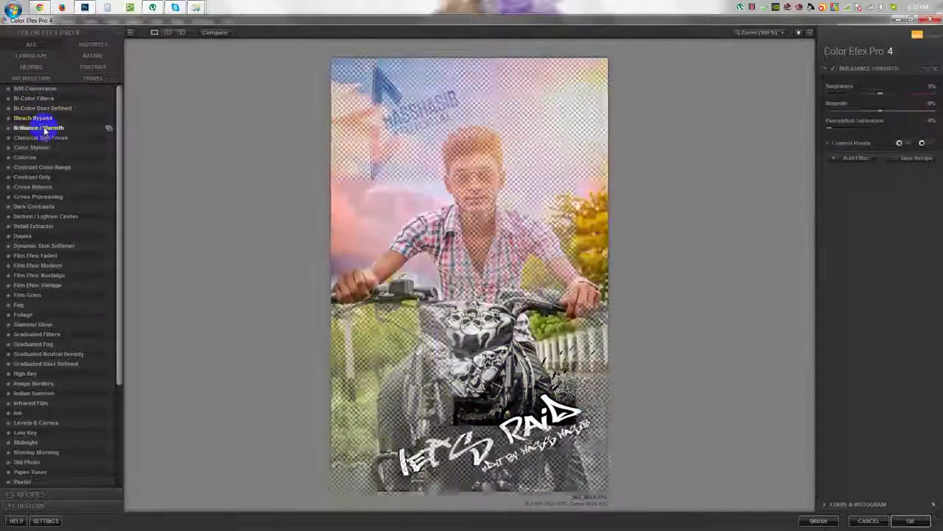
click(40, 138)
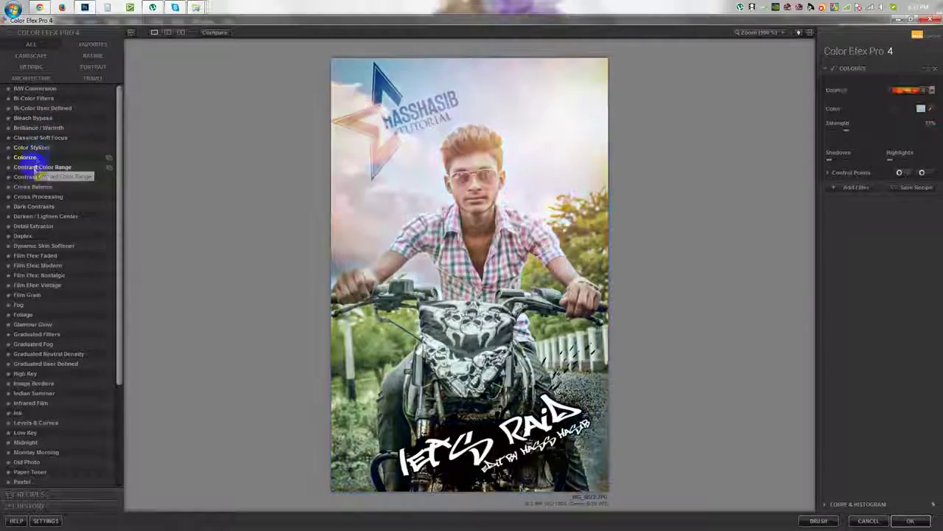
click(30, 157)
click(32, 177)
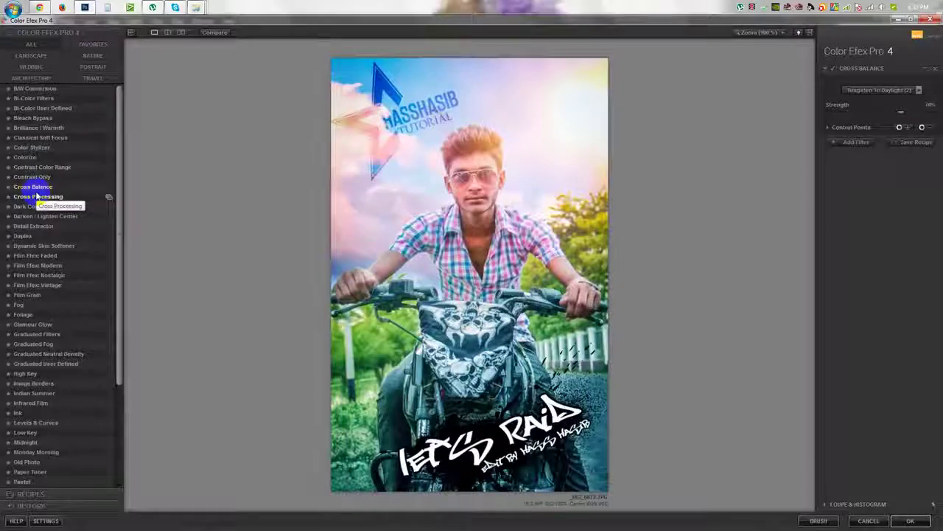
click(37, 196)
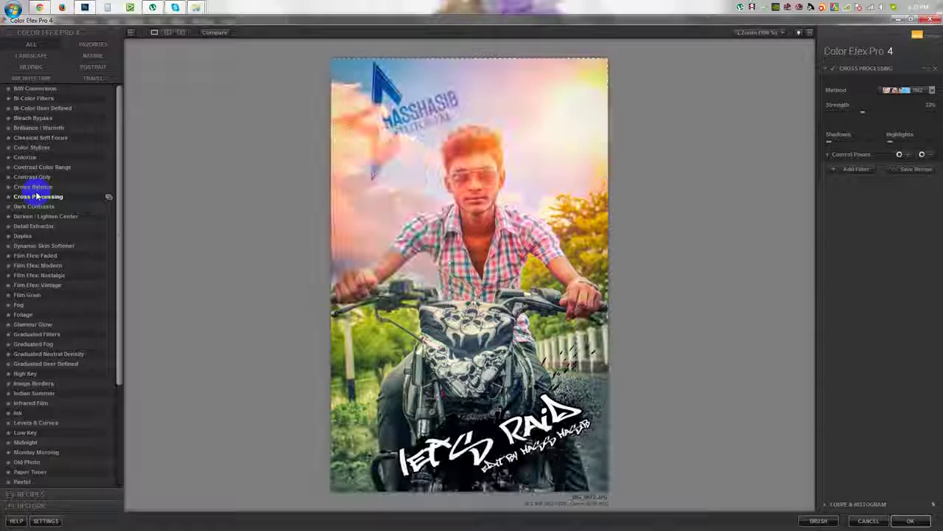
click(912, 520)
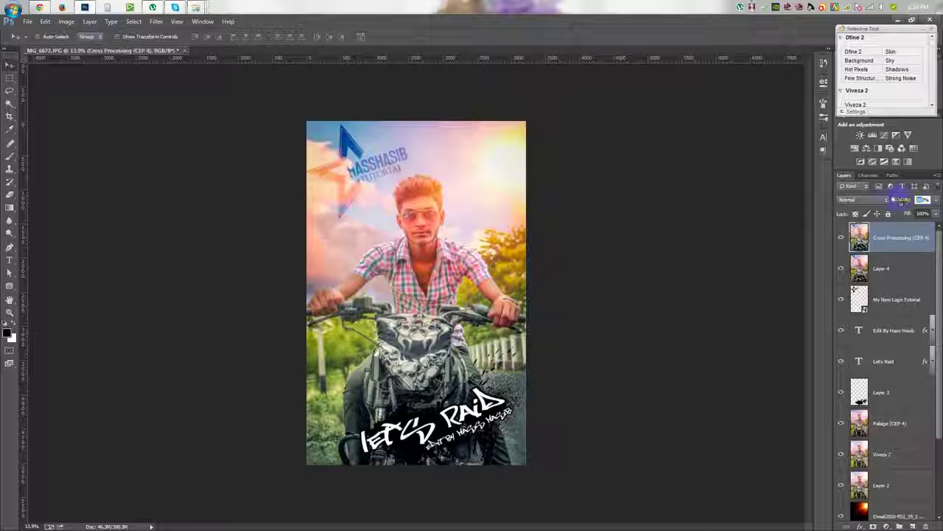
Set the cross-processing layer to 50% opacity and select all layers.
key(ctrl+0)
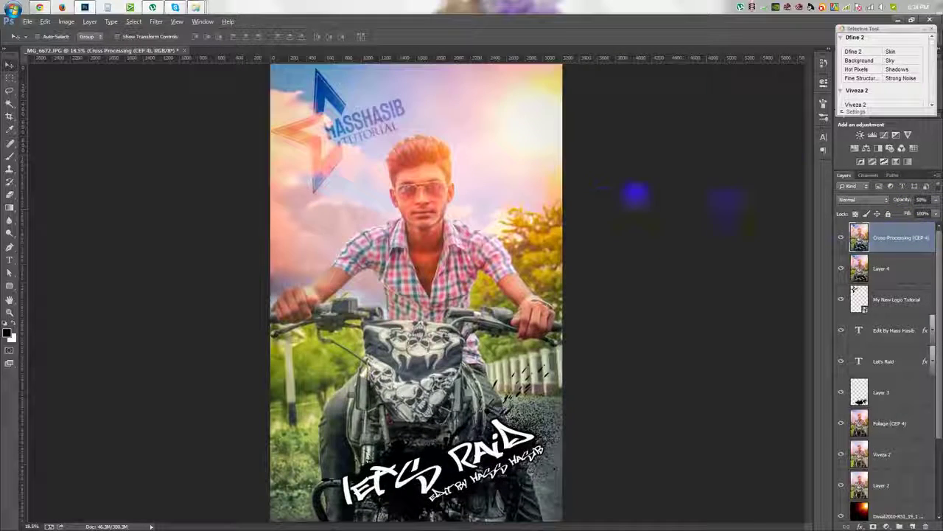
scroll(892, 368, down, 3)
shift+click(890, 503)
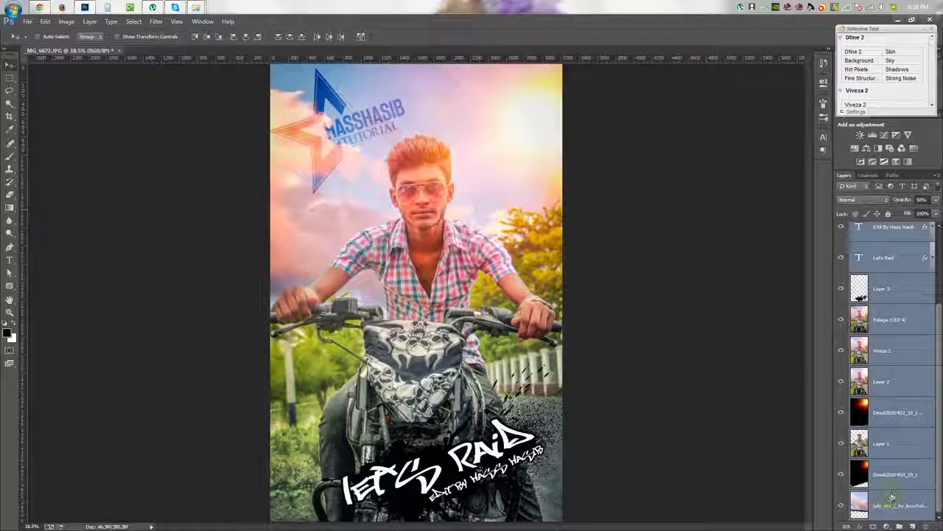